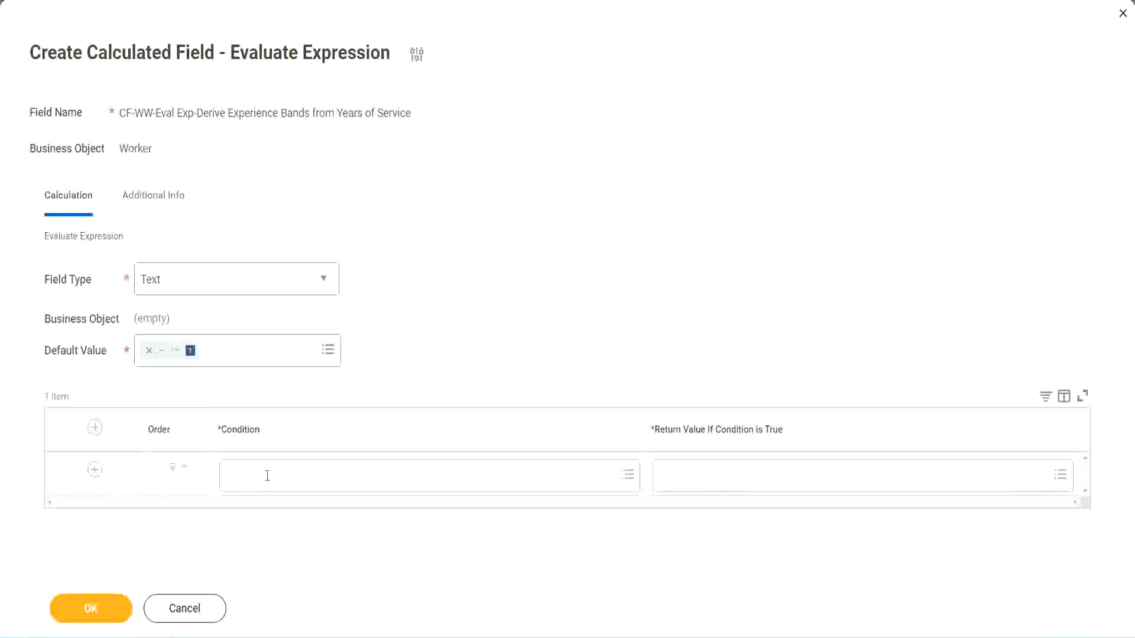
# Copy the Field 1 name from the Notepad++ notes and set the first condition to CF-WW-TF-Length of Service between 0 and 7 years.
pyautogui.click(266, 475)
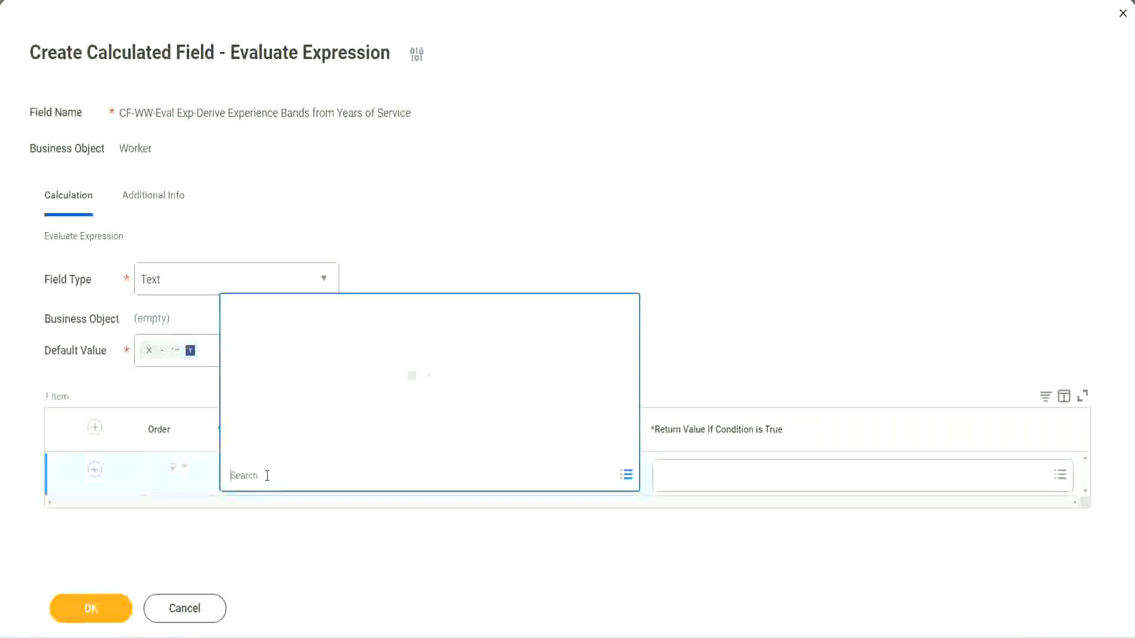
pyautogui.click(434, 262)
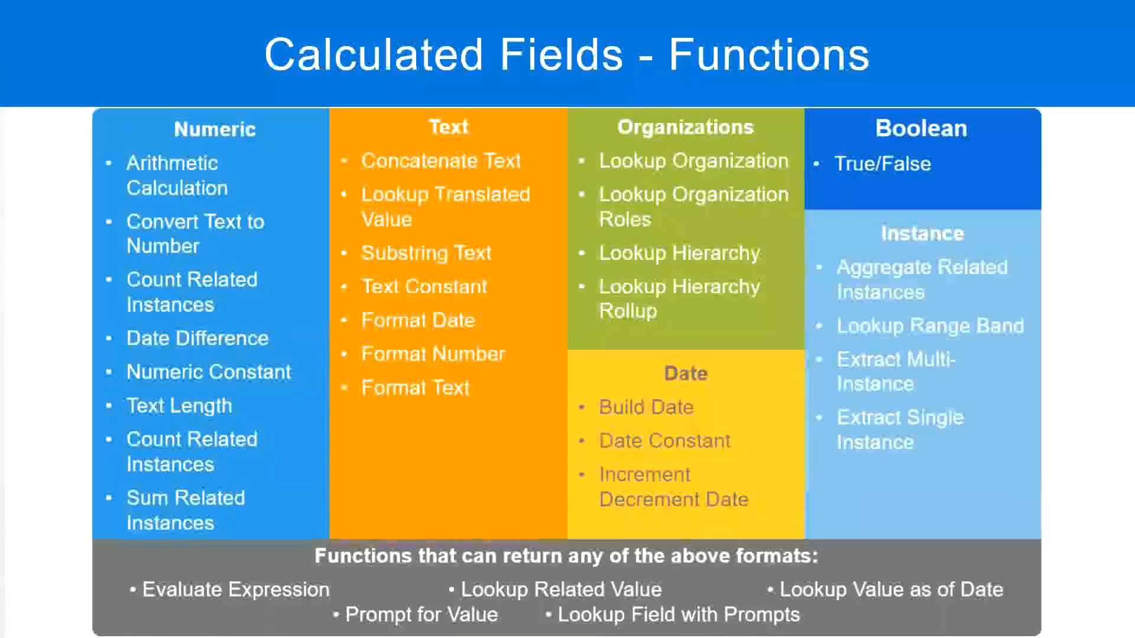
pyautogui.hotkey('alt', 'Tab')
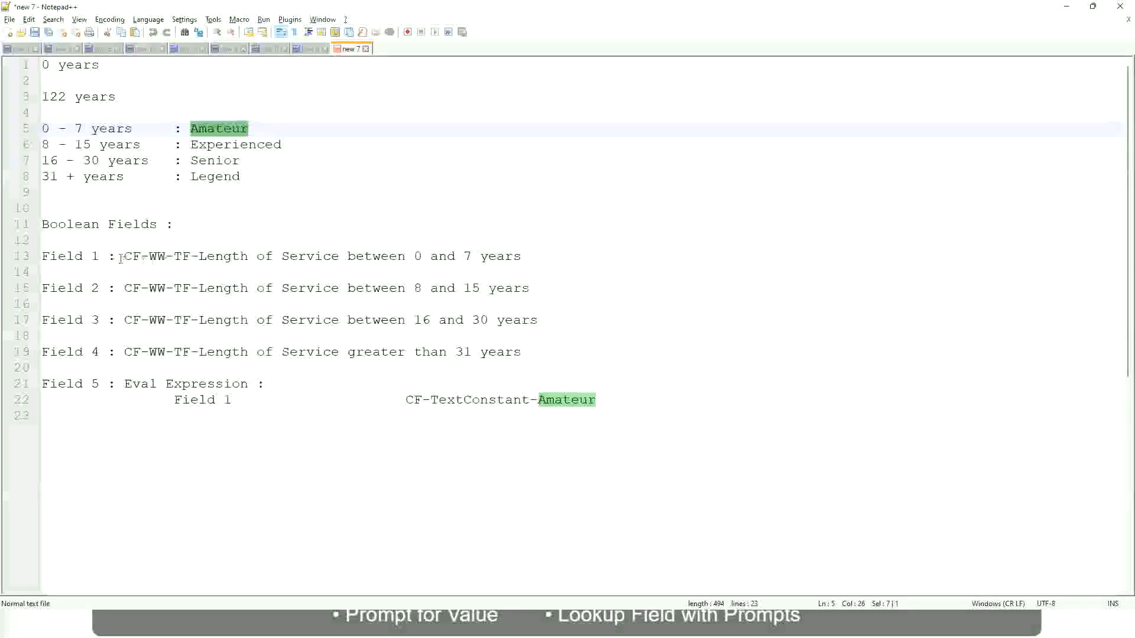
pyautogui.moveTo(125, 256); pyautogui.dragTo(523, 260)
pyautogui.hotkey('ctrl', 'c')
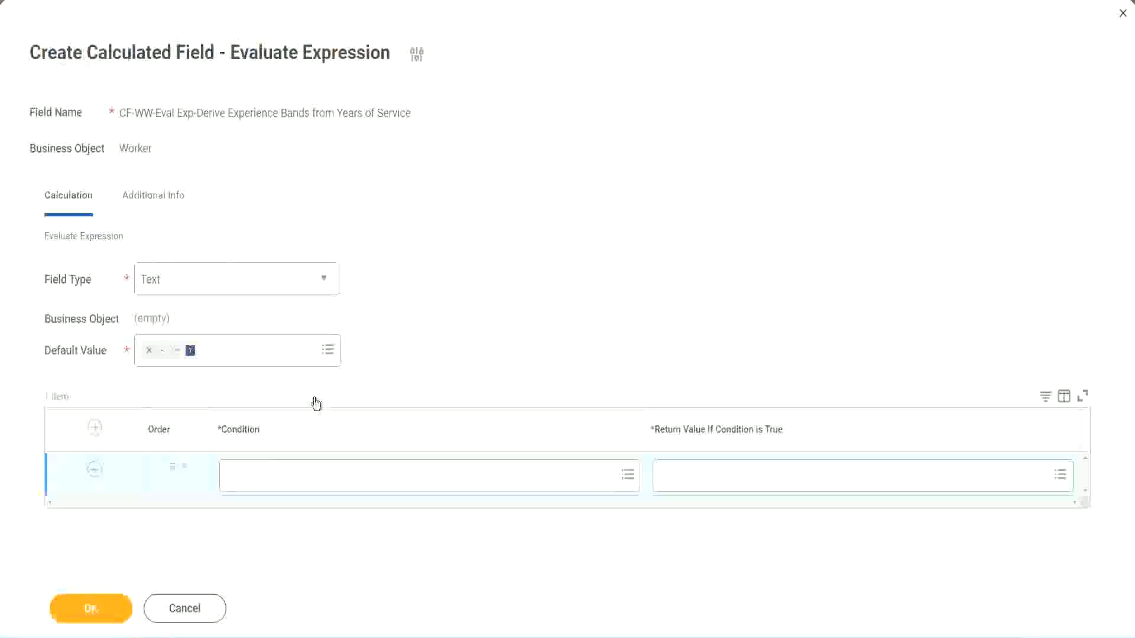
pyautogui.click(289, 480)
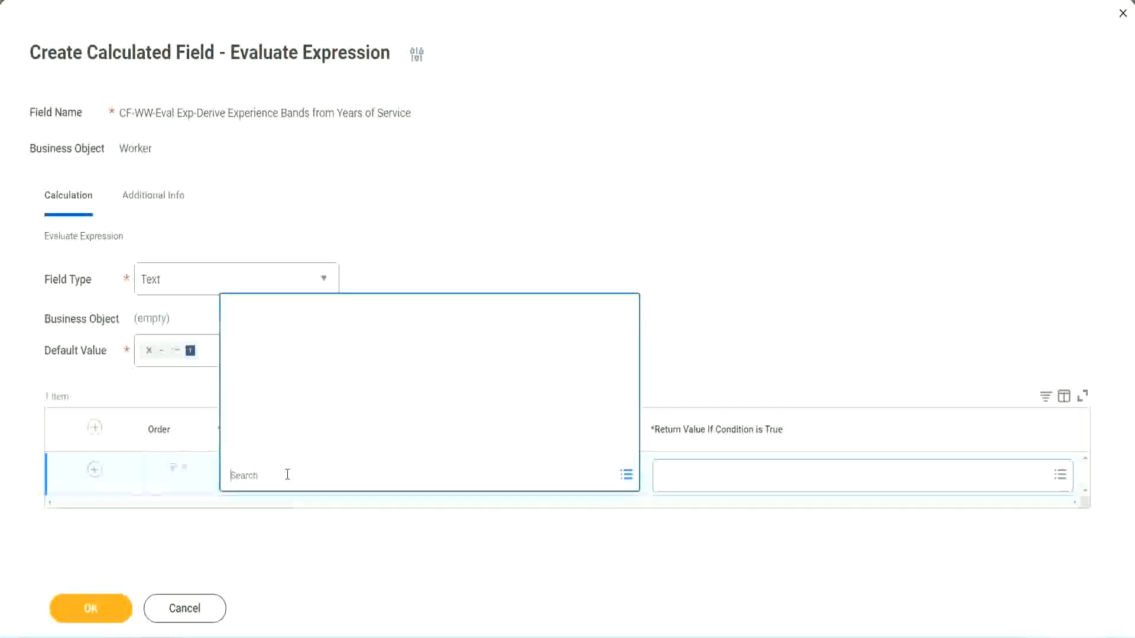
pyautogui.hotkey('ctrl', 'v')
pyautogui.press('Return')
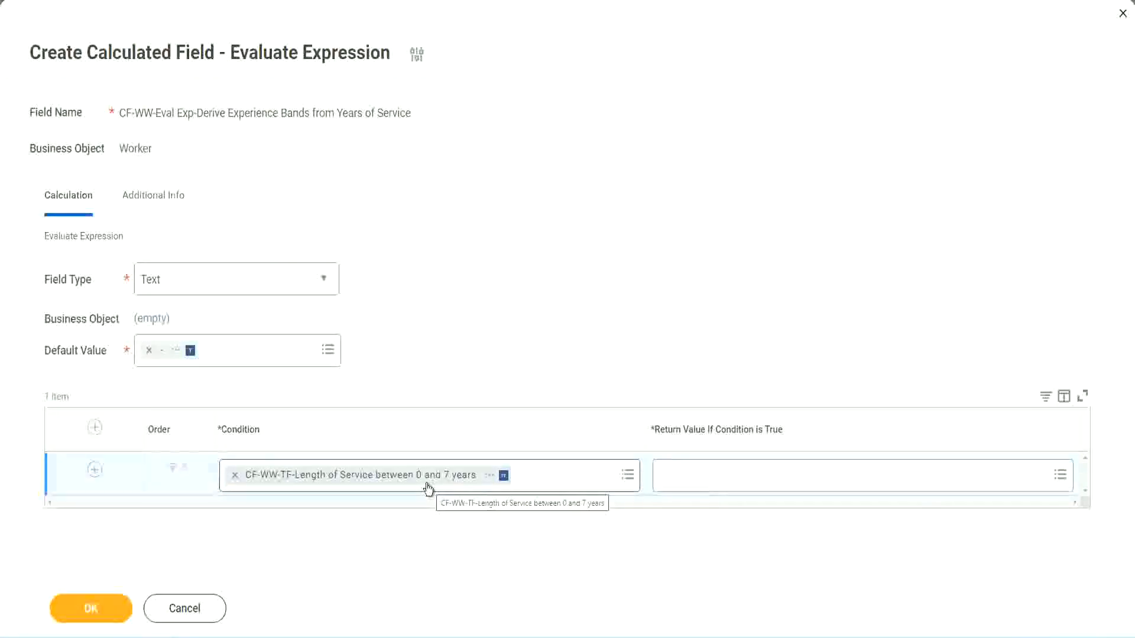
pyautogui.click(736, 480)
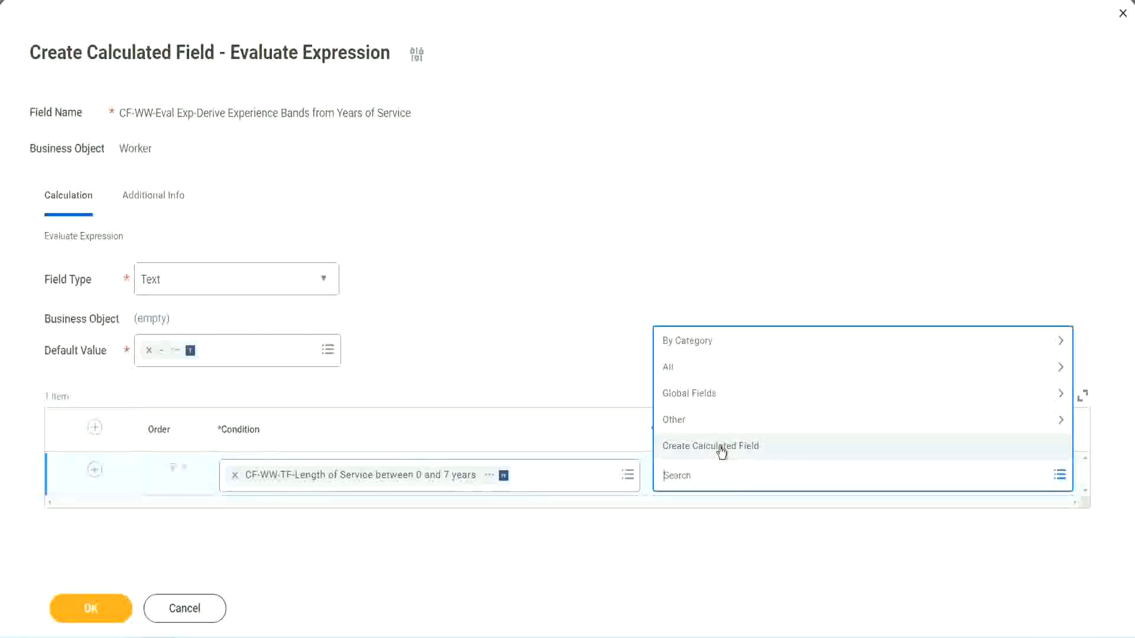
pyautogui.click(658, 295)
pyautogui.click(684, 482)
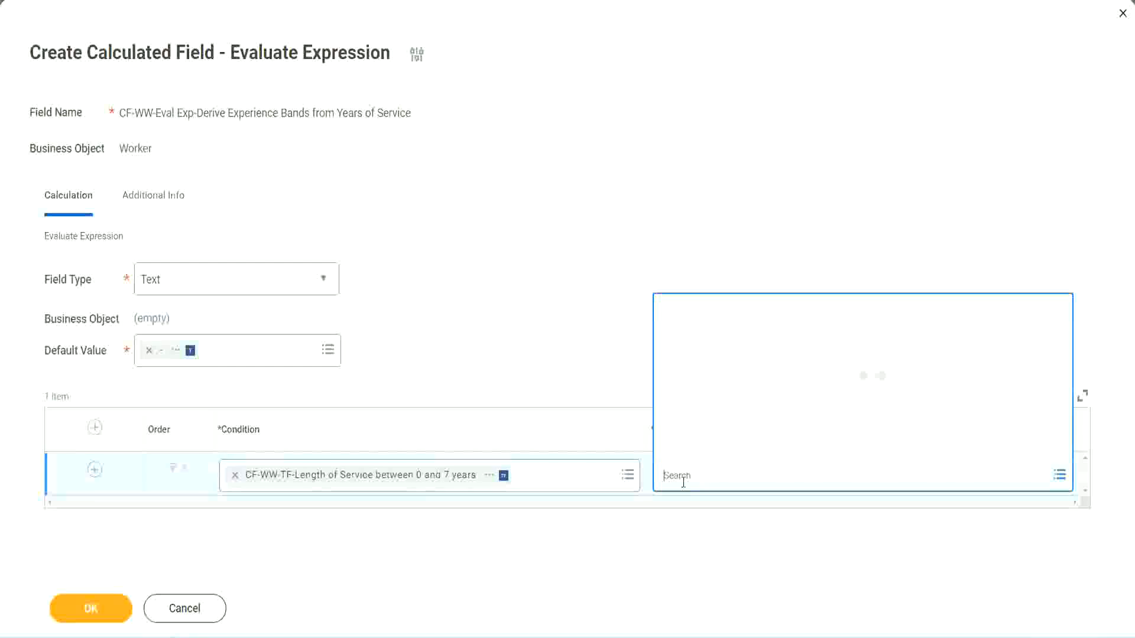
pyautogui.write('Amaterue')
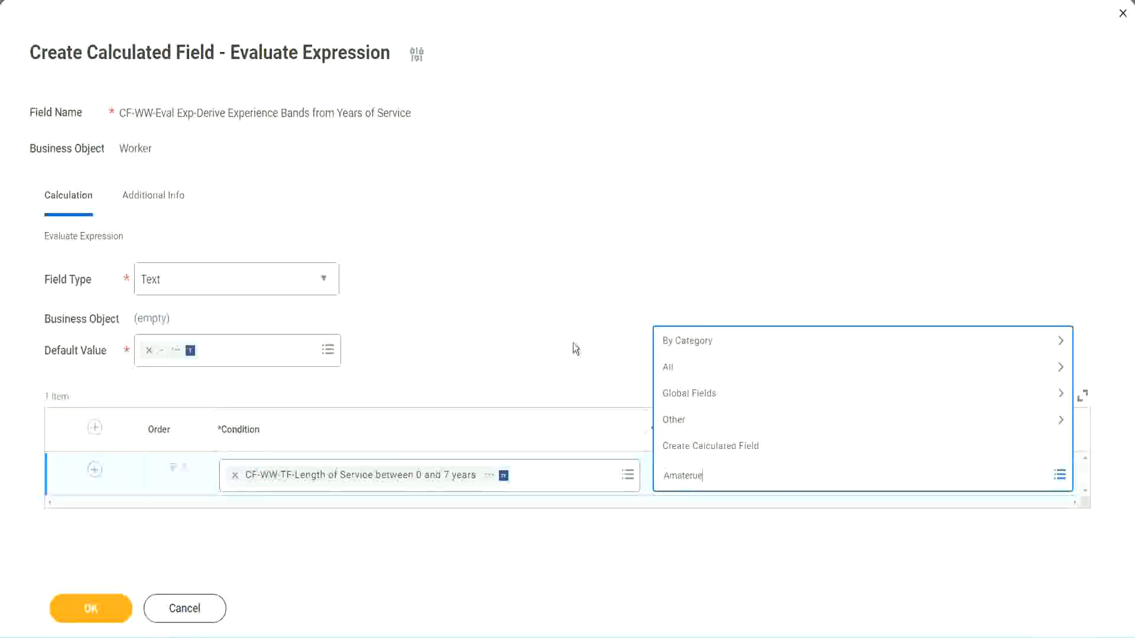
pyautogui.click(573, 344)
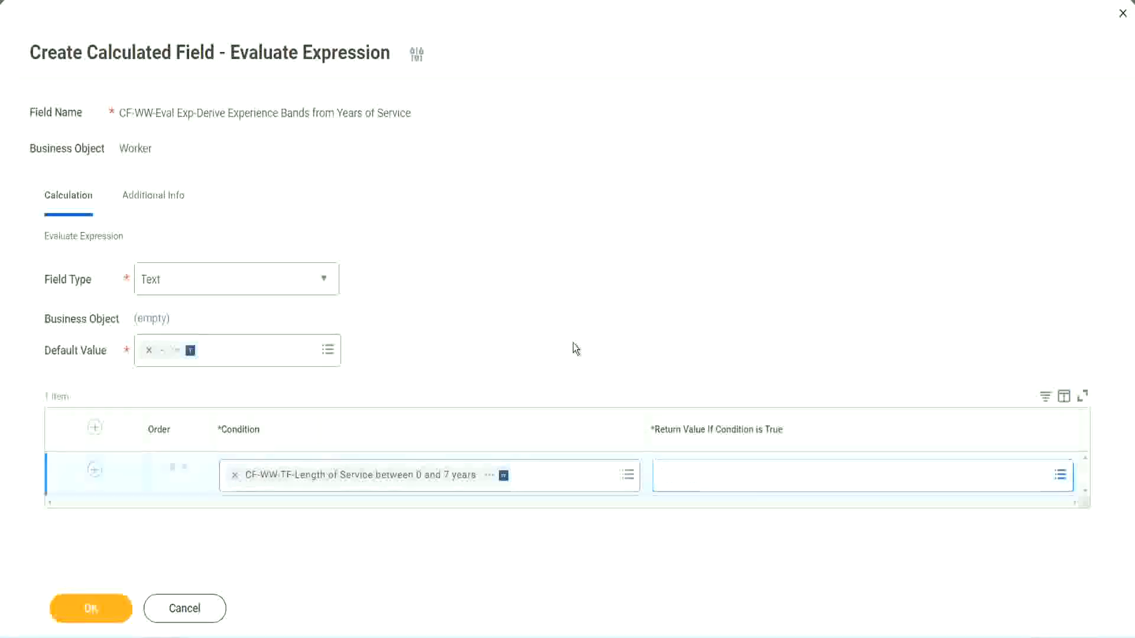
pyautogui.click(716, 484)
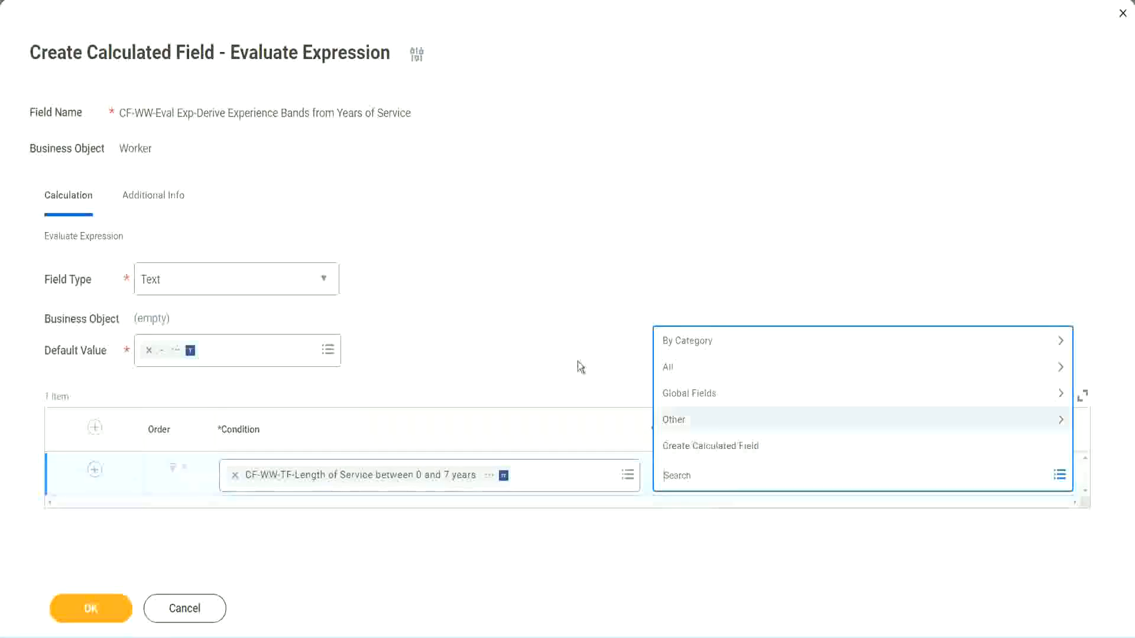
pyautogui.click(572, 345)
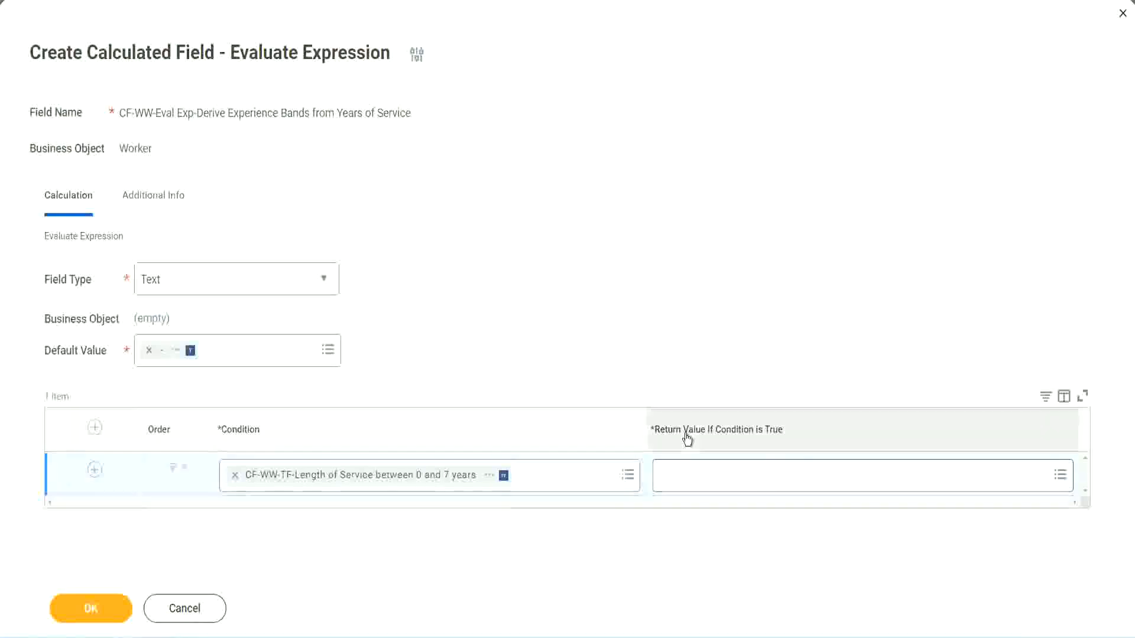
# Start creating a calculated field for the first row's return value and name it CF-WW-TC-Amateur.
pyautogui.click(736, 479)
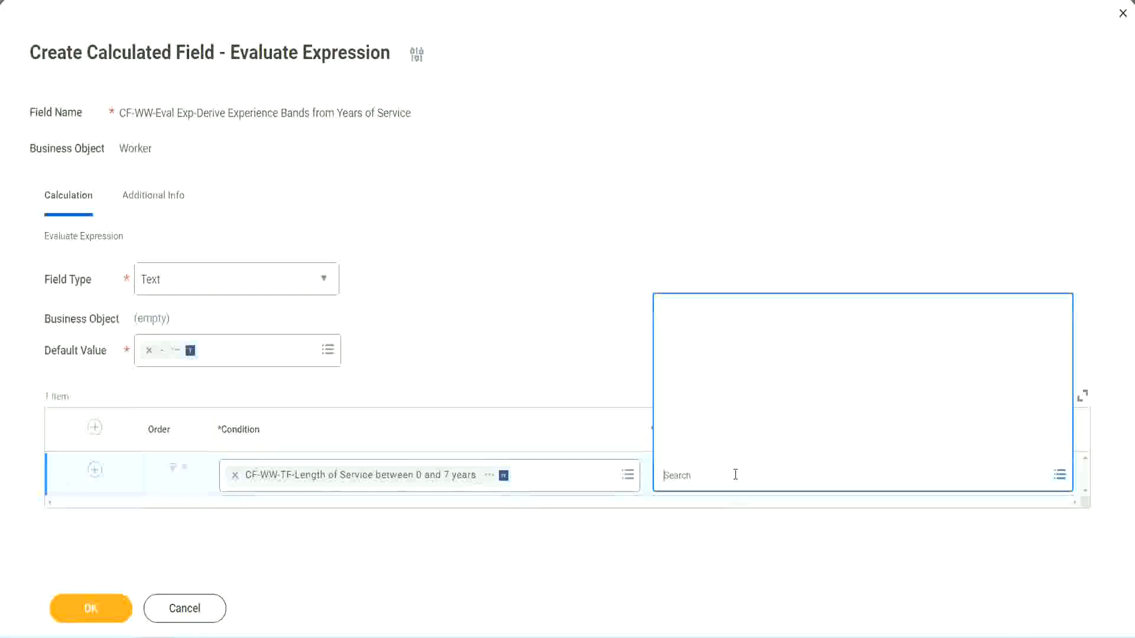
pyautogui.click(727, 448)
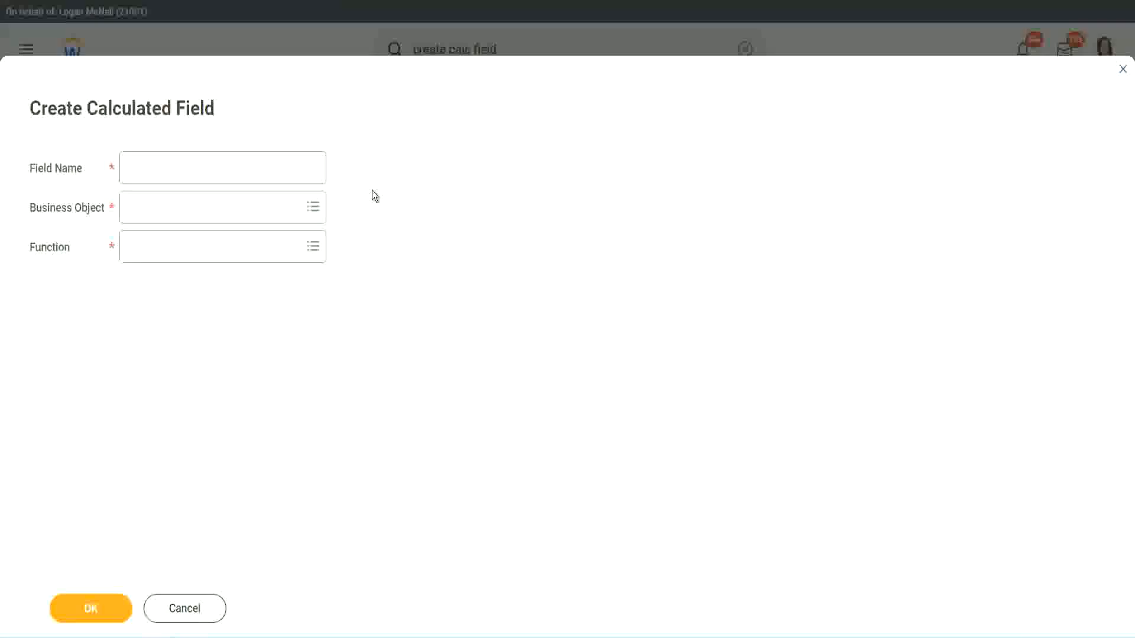
pyautogui.click(137, 169)
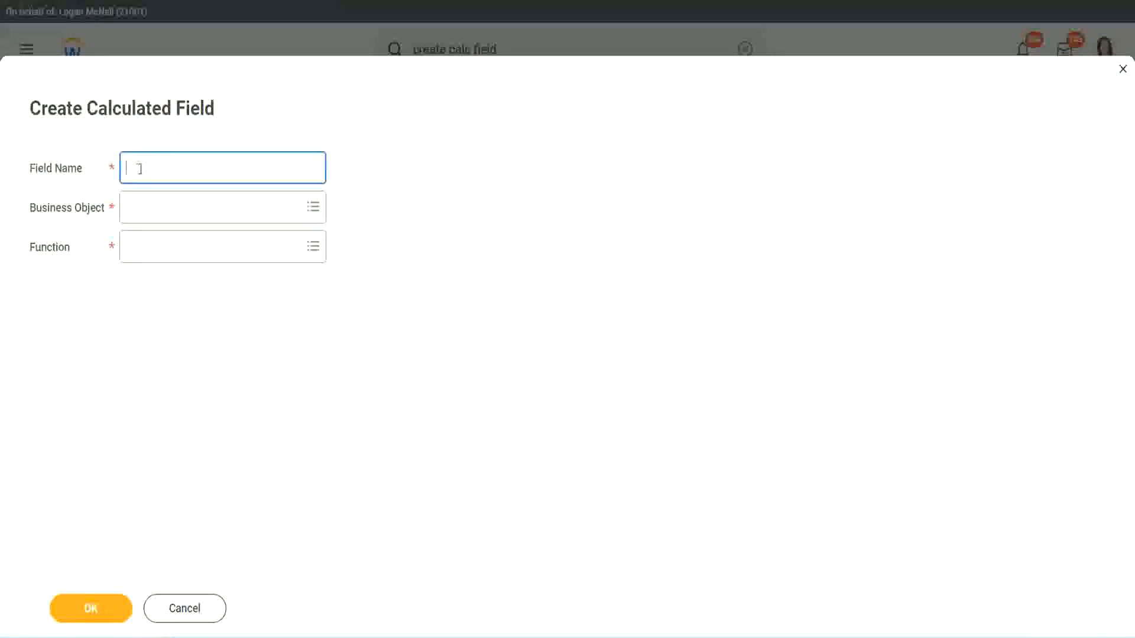
pyautogui.write('CFTC-Amateur')
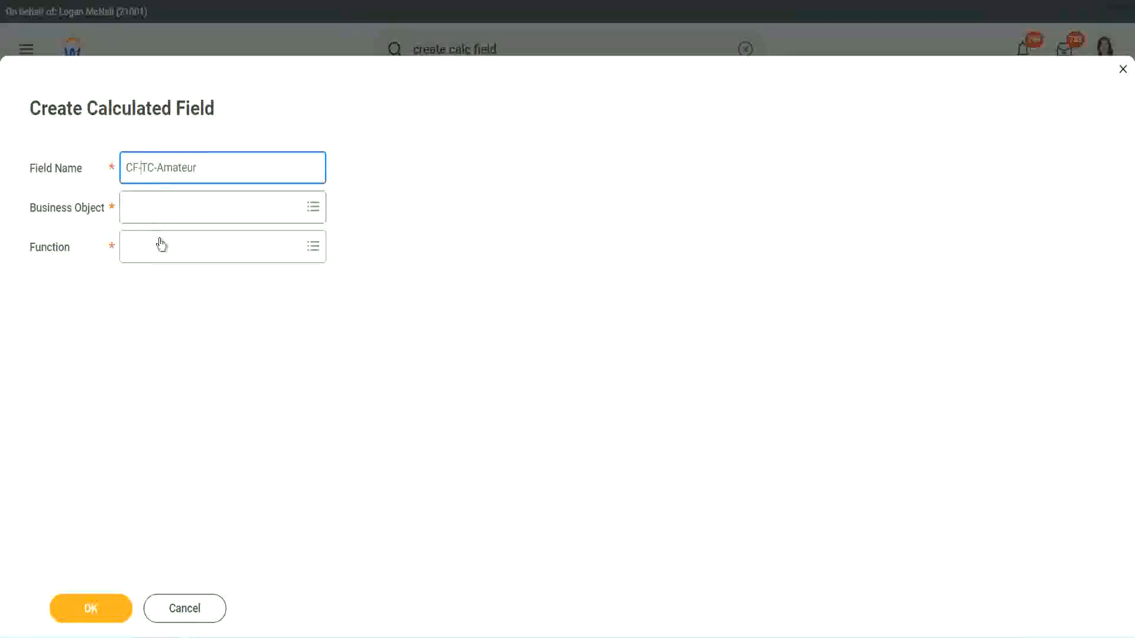
pyautogui.write('WW-')
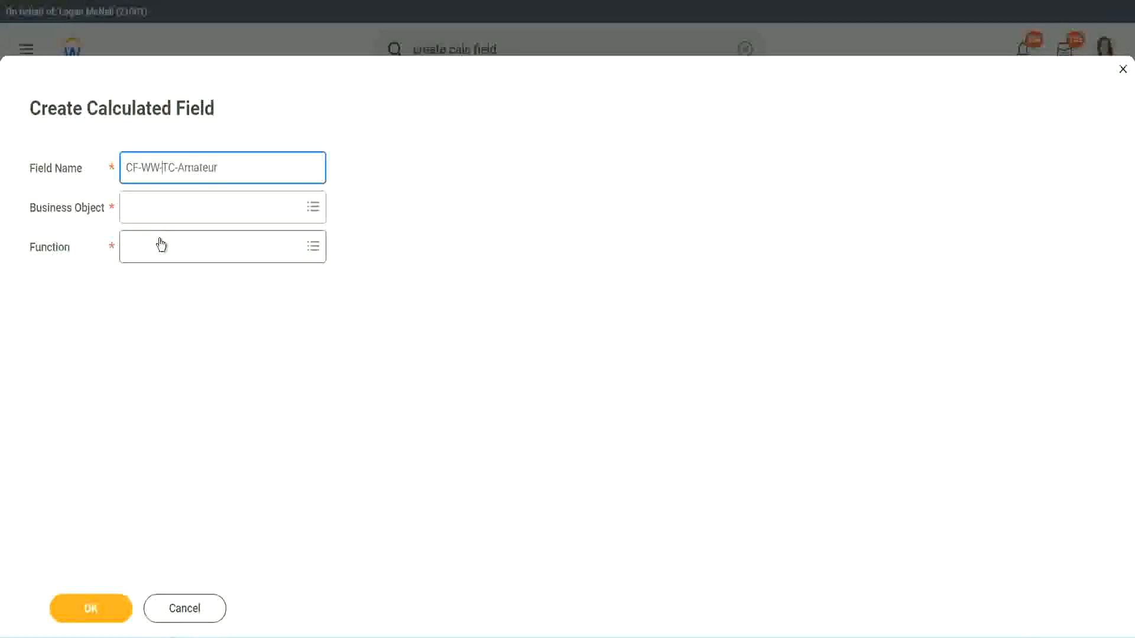
# Set the new calculated field's business object to Global.
pyautogui.click(160, 207)
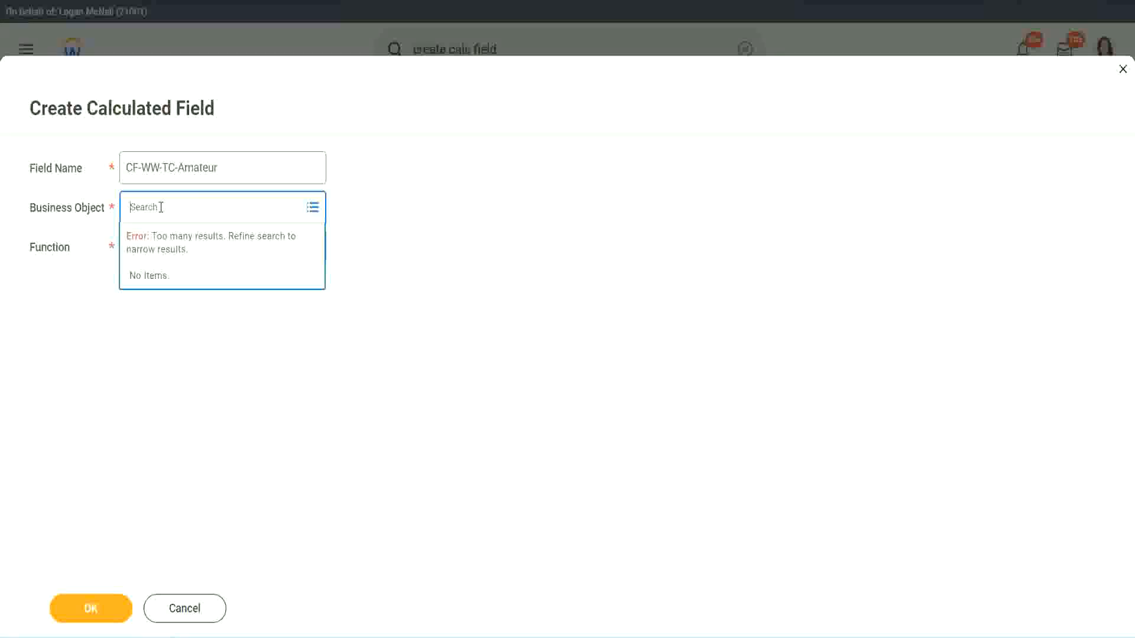
pyautogui.write('worker')
pyautogui.press('BackSpace')
pyautogui.press('BackSpace')
pyautogui.press('BackSpace')
pyautogui.press('BackSpace')
pyautogui.write('global')
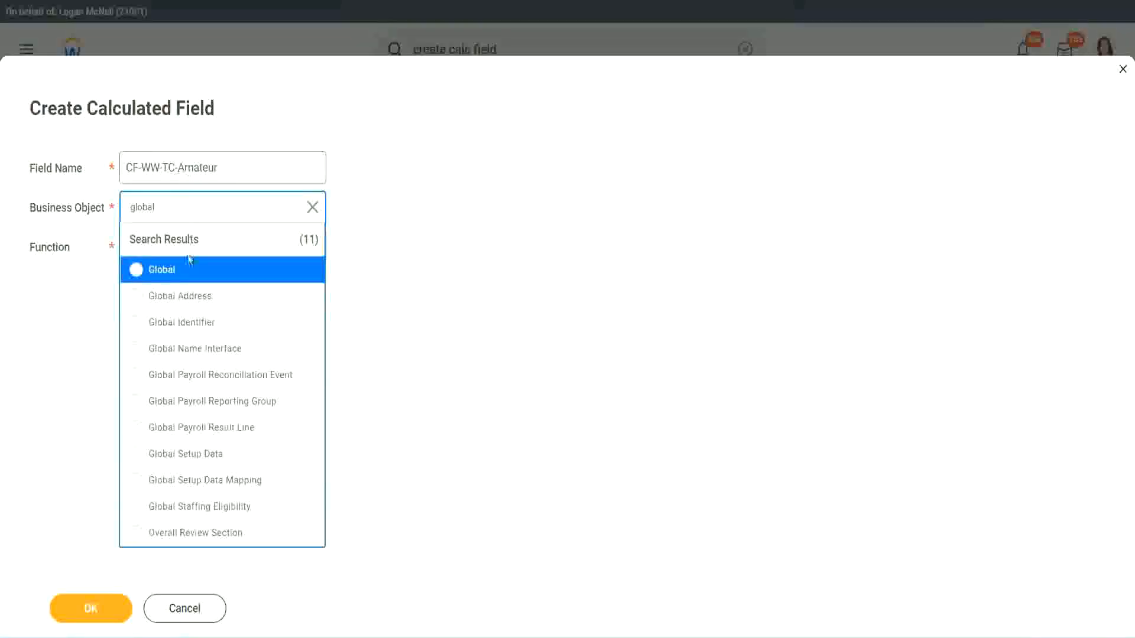
pyautogui.click(177, 279)
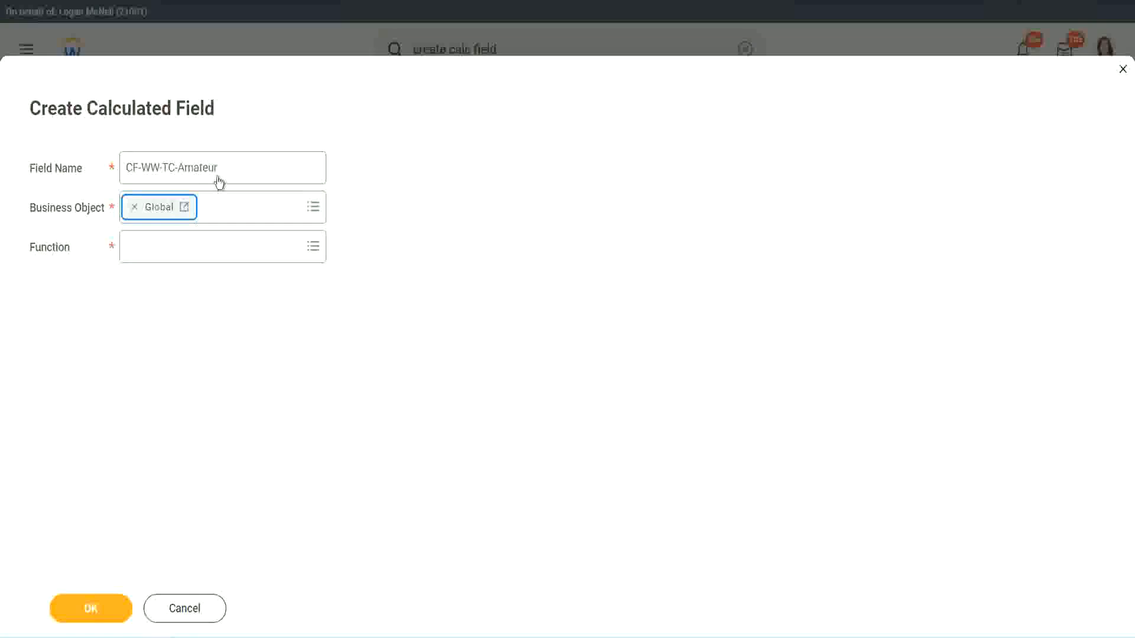
pyautogui.tripleClick(293, 159)
pyautogui.click(252, 167)
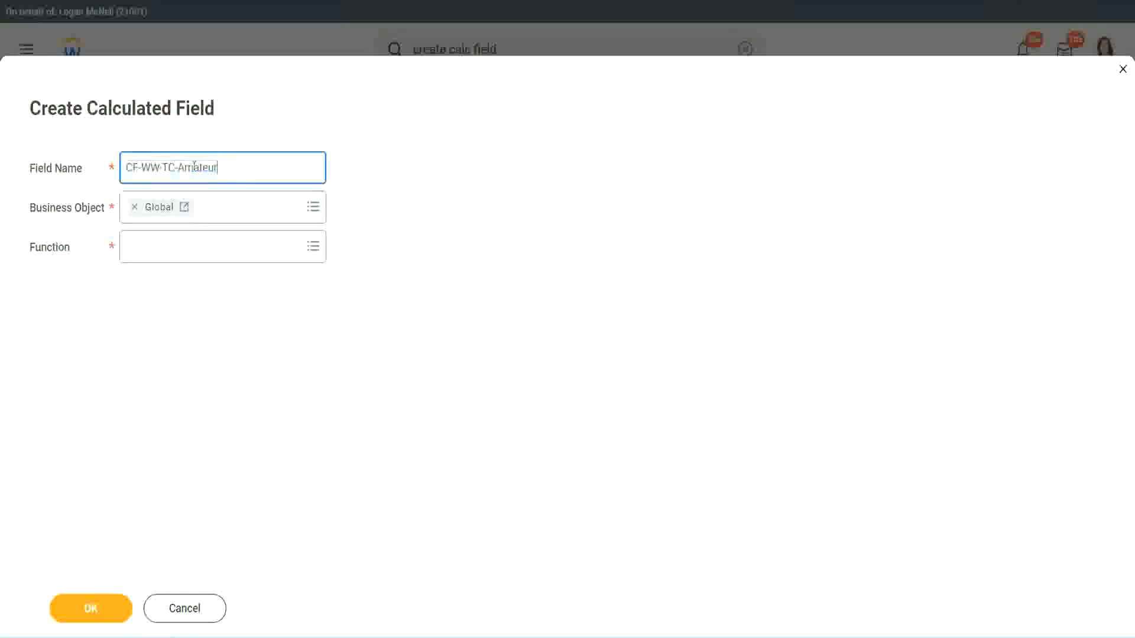
pyautogui.doubleClick(224, 166)
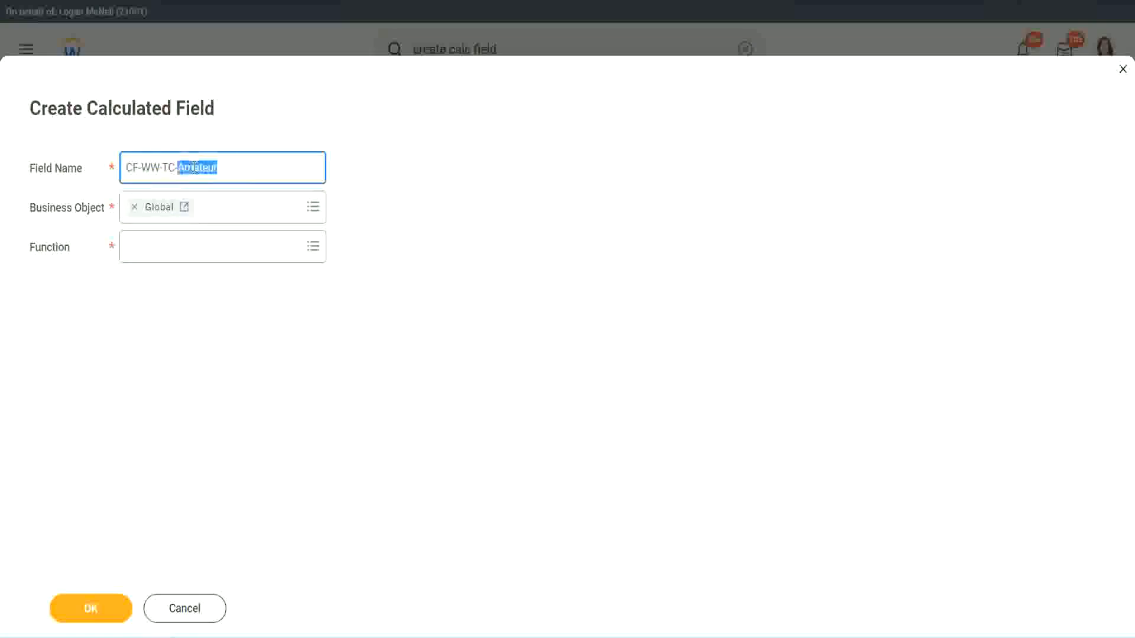
pyautogui.click(235, 165)
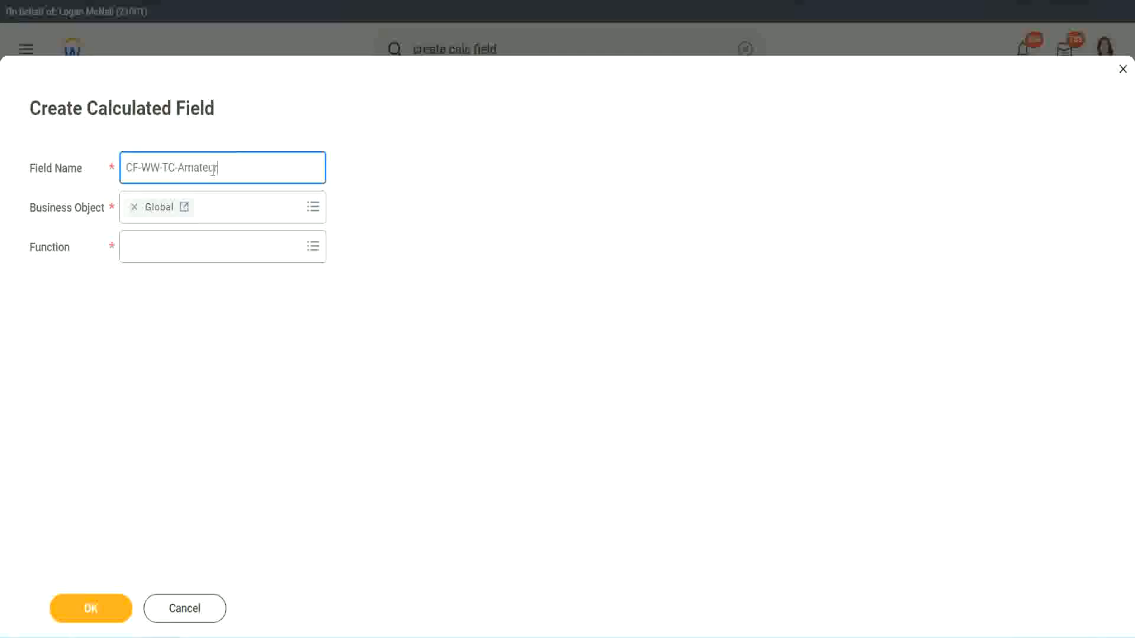
pyautogui.doubleClick(212, 169)
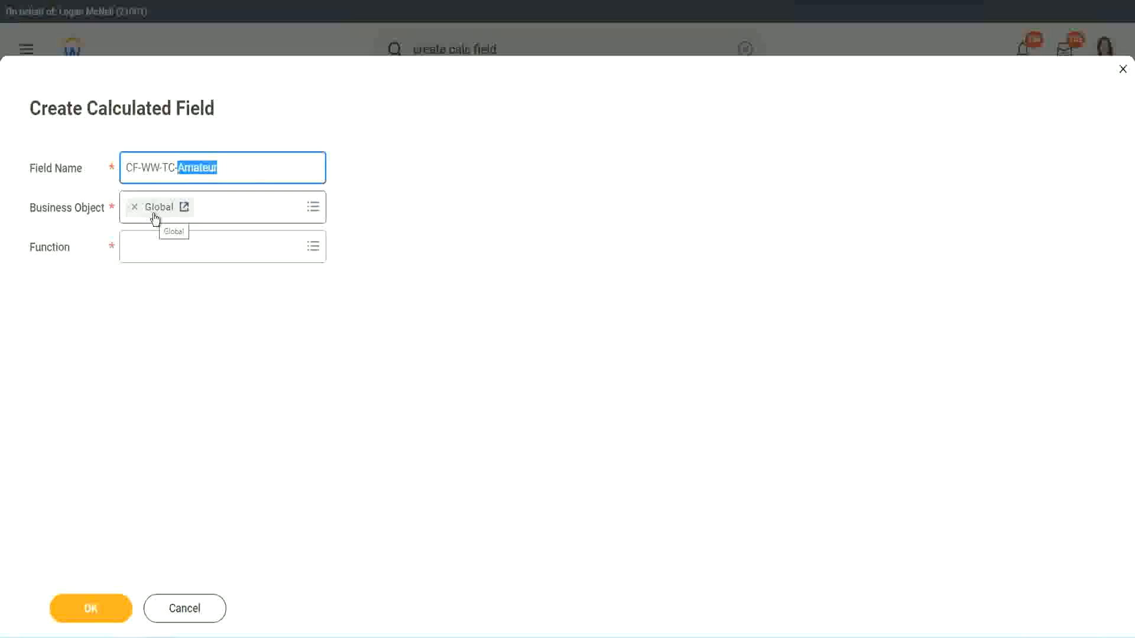
# Choose Text Constant as the new field's function and continue to its calculation settings.
pyautogui.click(157, 247)
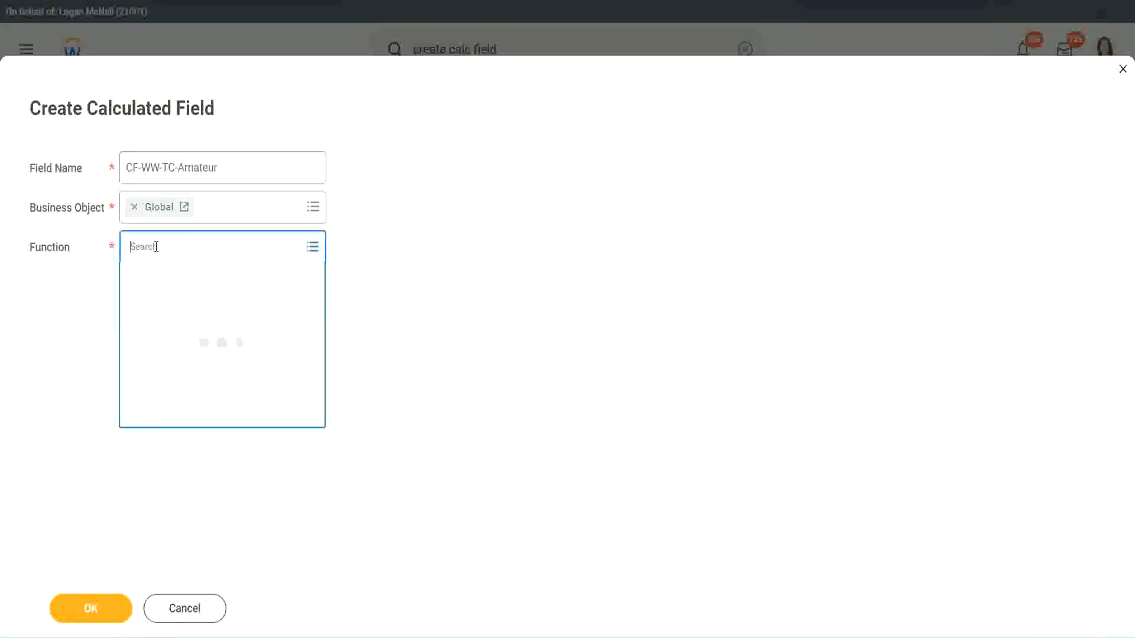
pyautogui.write('text cal')
pyautogui.write('ns')
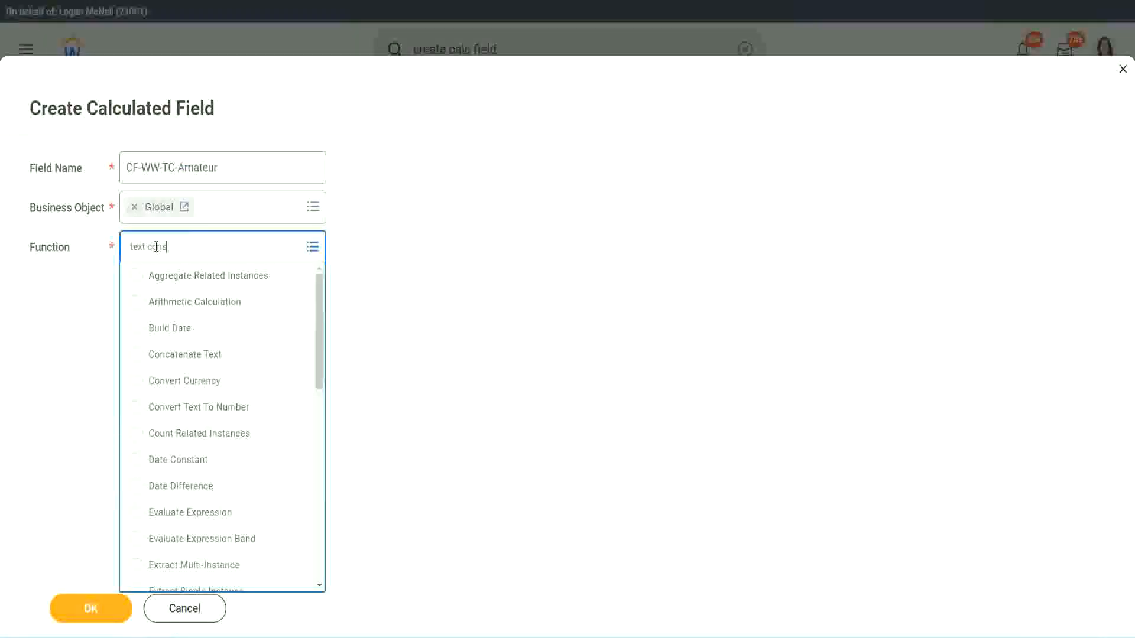
pyautogui.write('t')
pyautogui.press('Return')
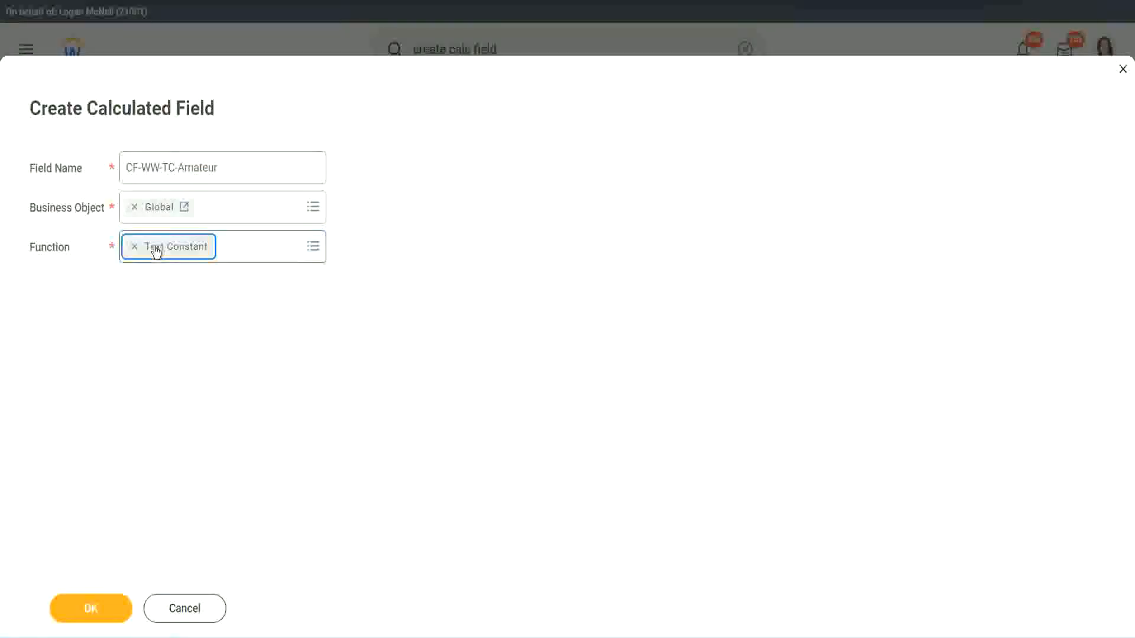
pyautogui.click(91, 612)
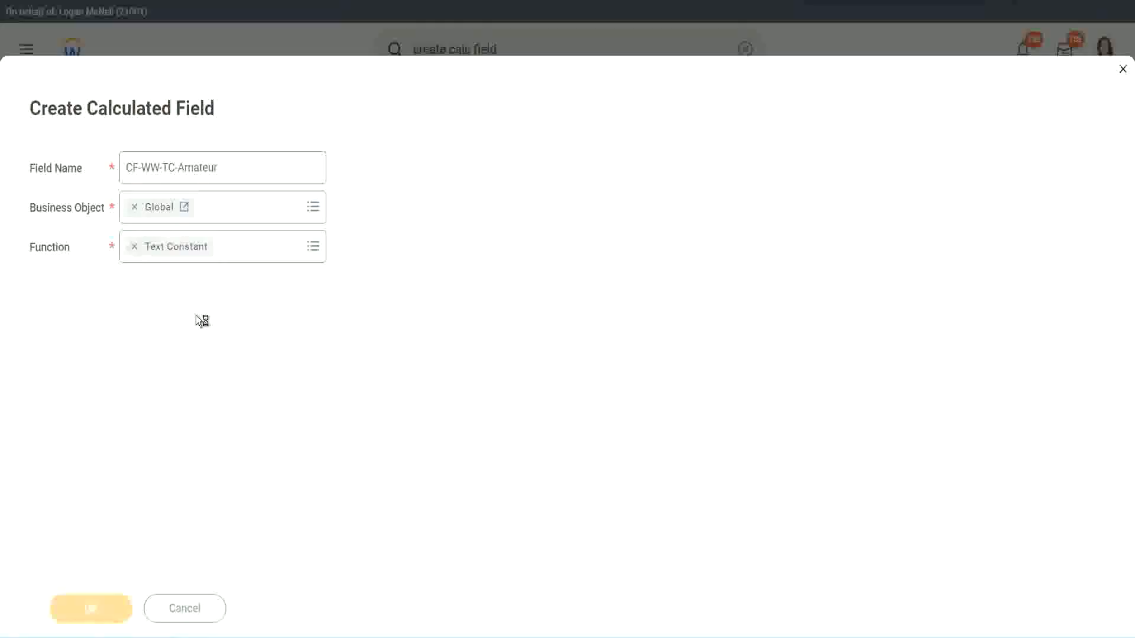
# Set the text constant to Amateur and save the new calculated field.
pyautogui.click(189, 335)
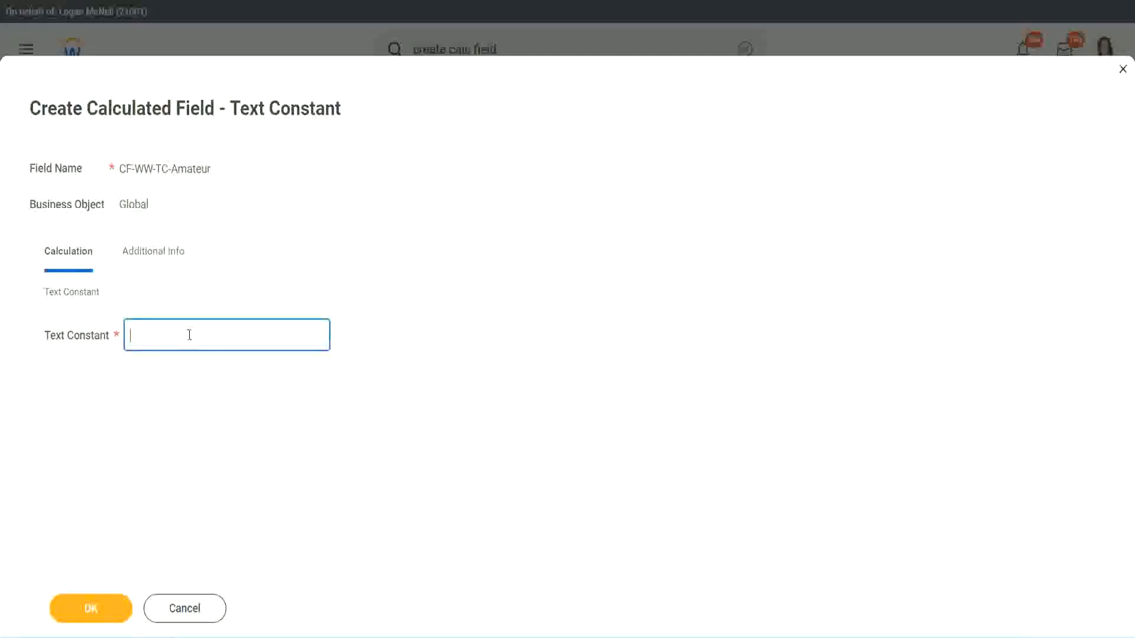
pyautogui.write('Amateur')
pyautogui.click(89, 608)
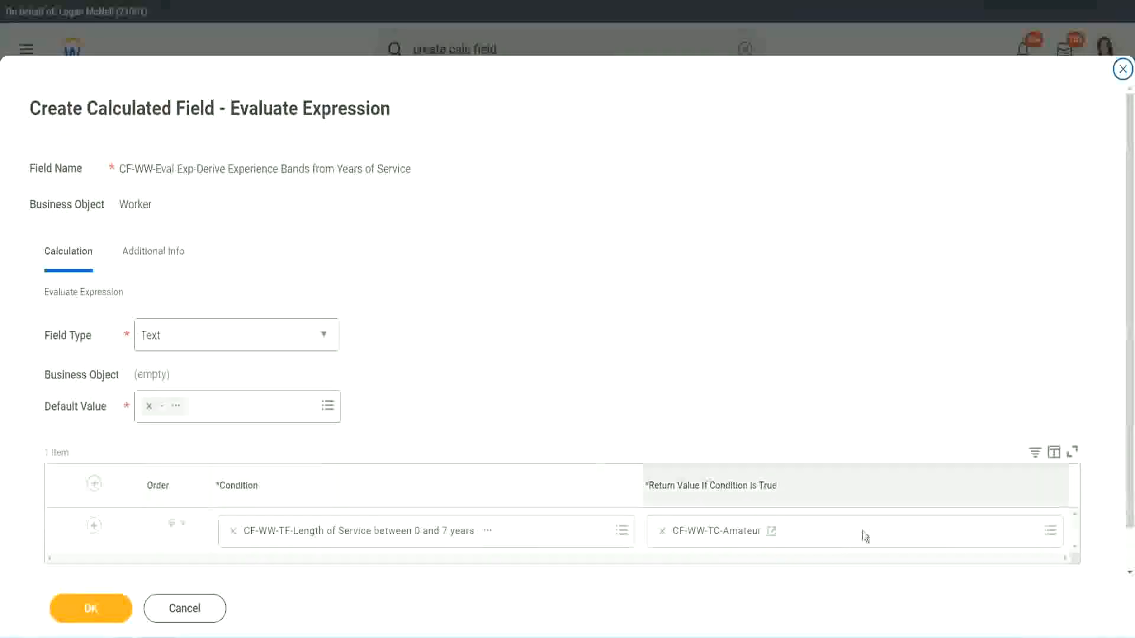
# Copy the text of the CF-WW-TC-Amateur return value and add two blank condition rows below the first.
pyautogui.rightClick(704, 533)
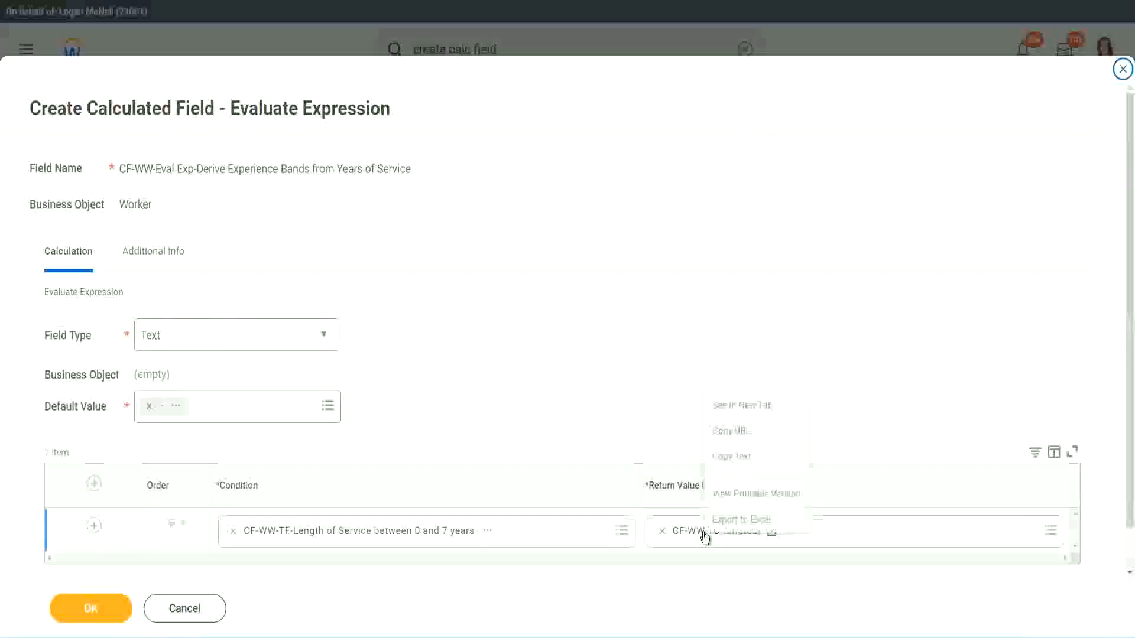
pyautogui.click(742, 458)
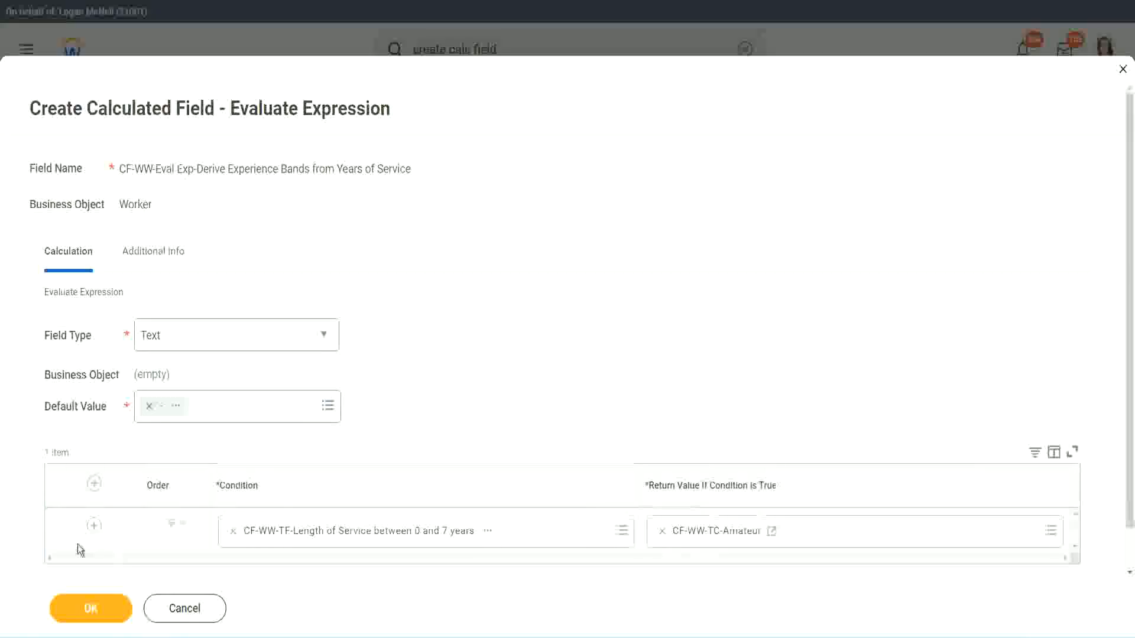
pyautogui.click(94, 525)
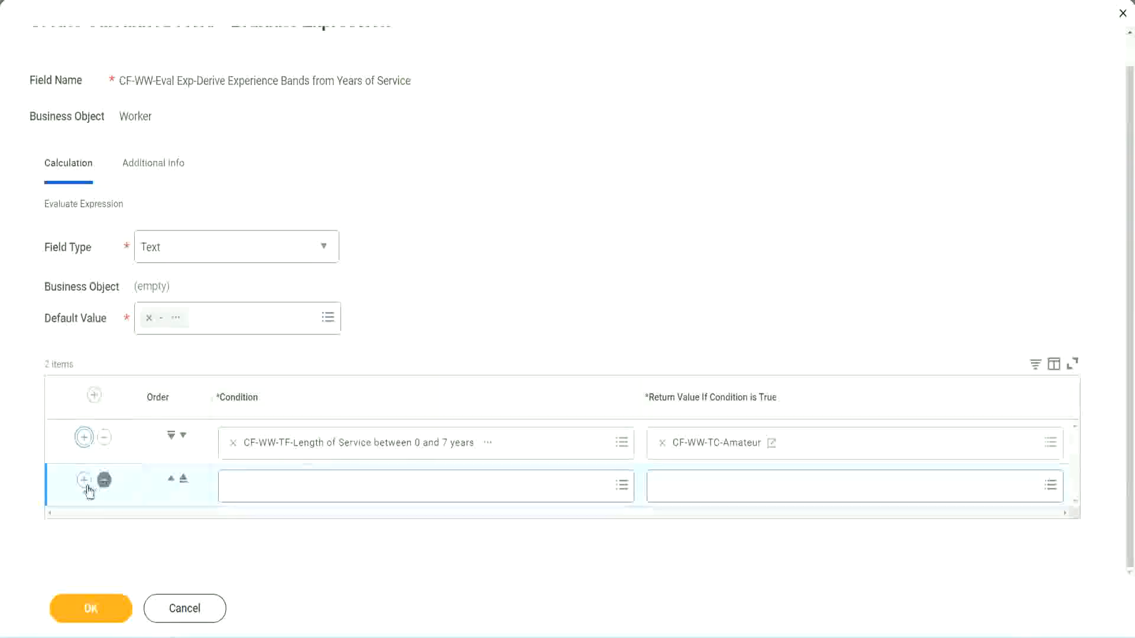
pyautogui.click(84, 480)
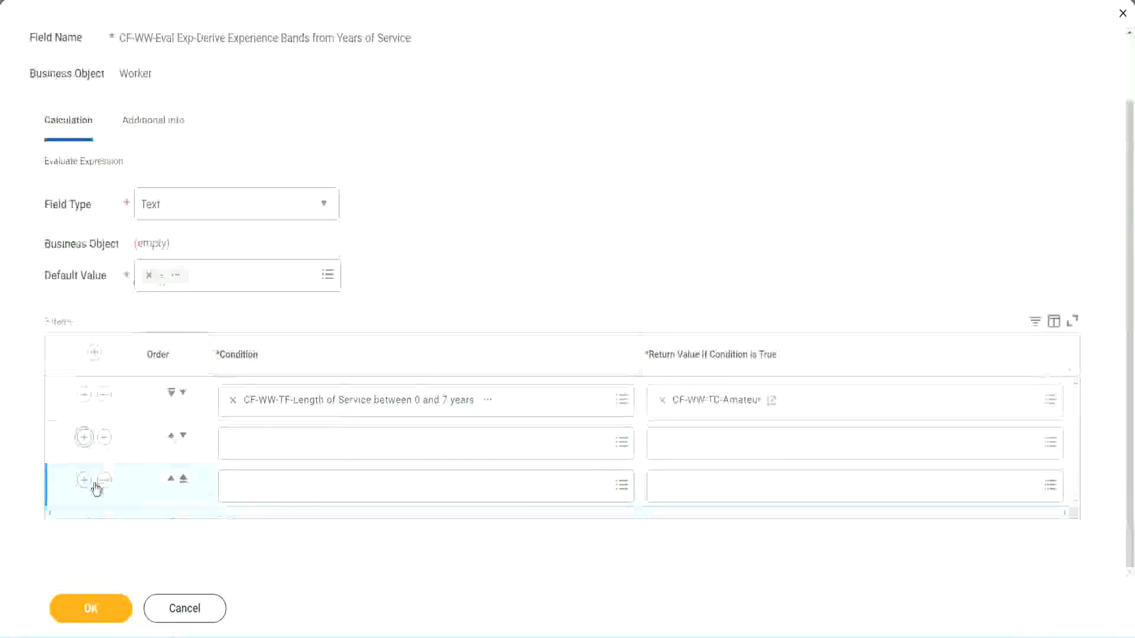
pyautogui.click(84, 482)
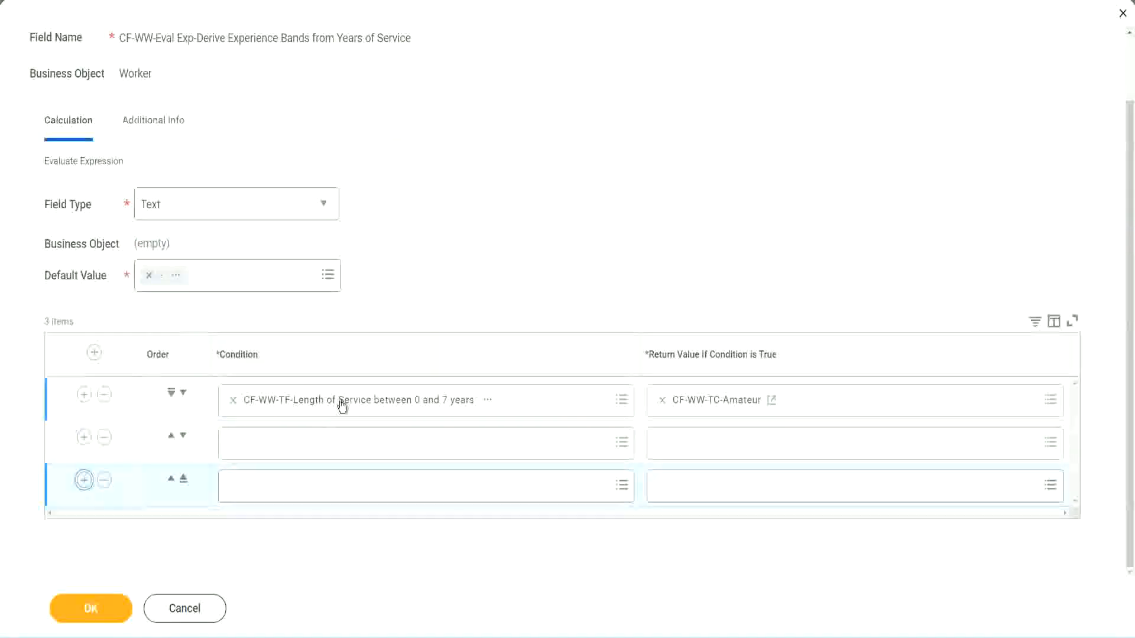
# Set the second row's condition to CF-WW-TF-Length of Service between 8 and 15 years.
pyautogui.click(279, 442)
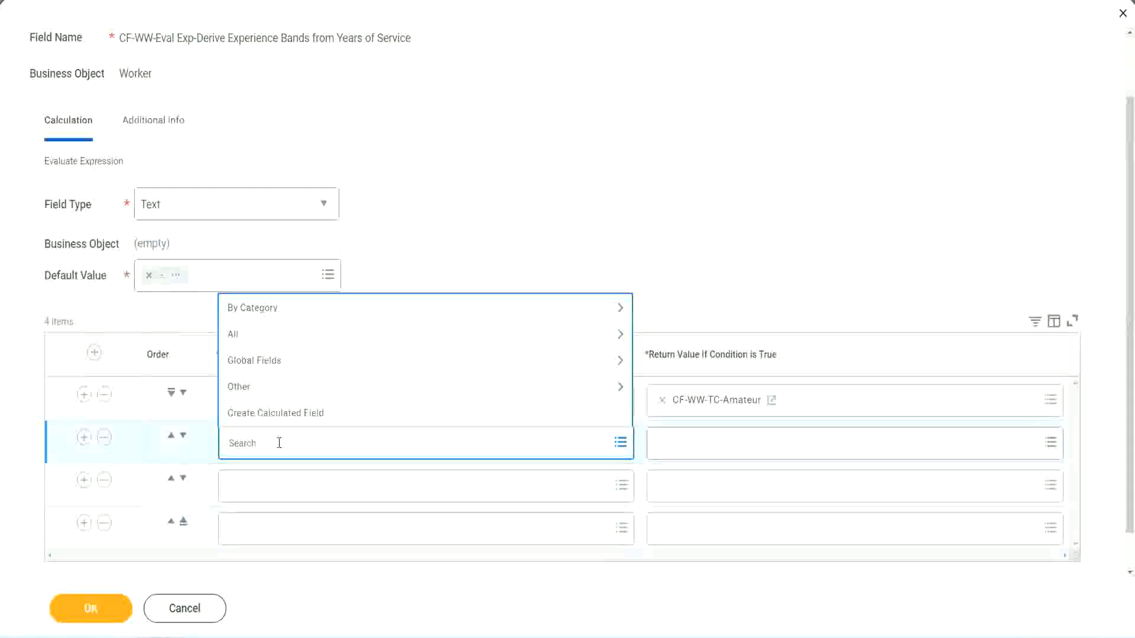
pyautogui.write('cf-ww')
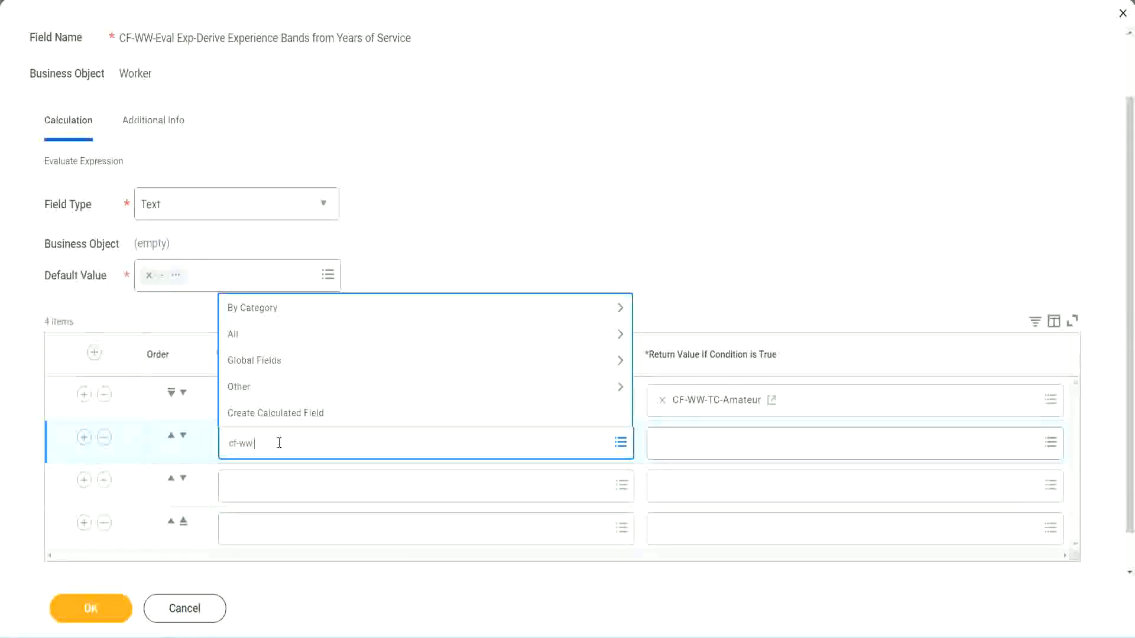
pyautogui.write('-tf')
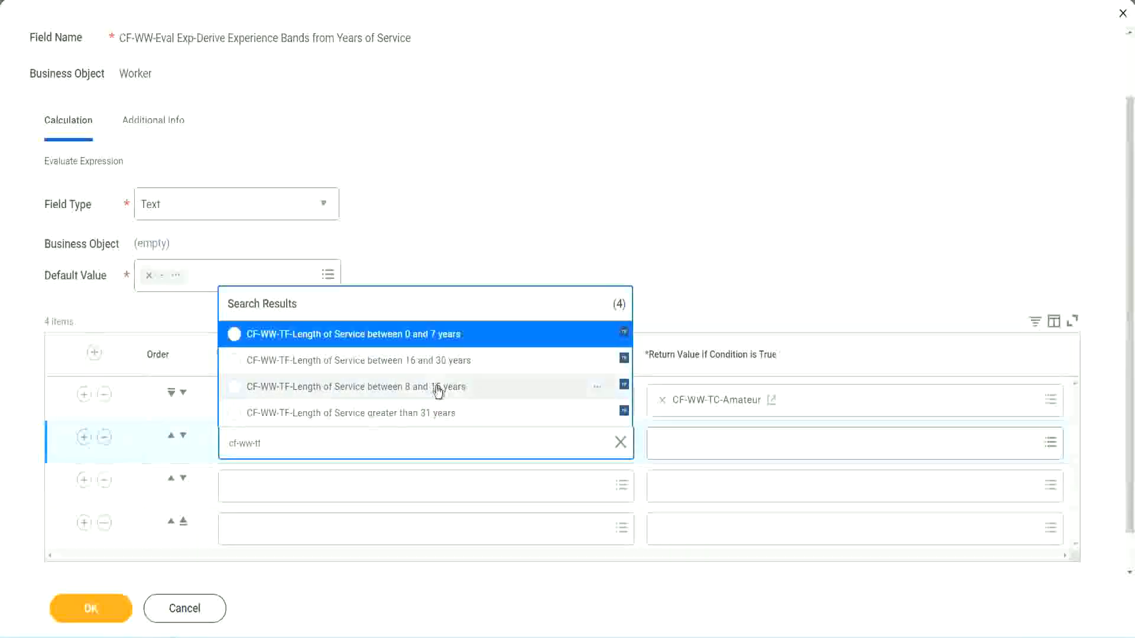
pyautogui.click(438, 391)
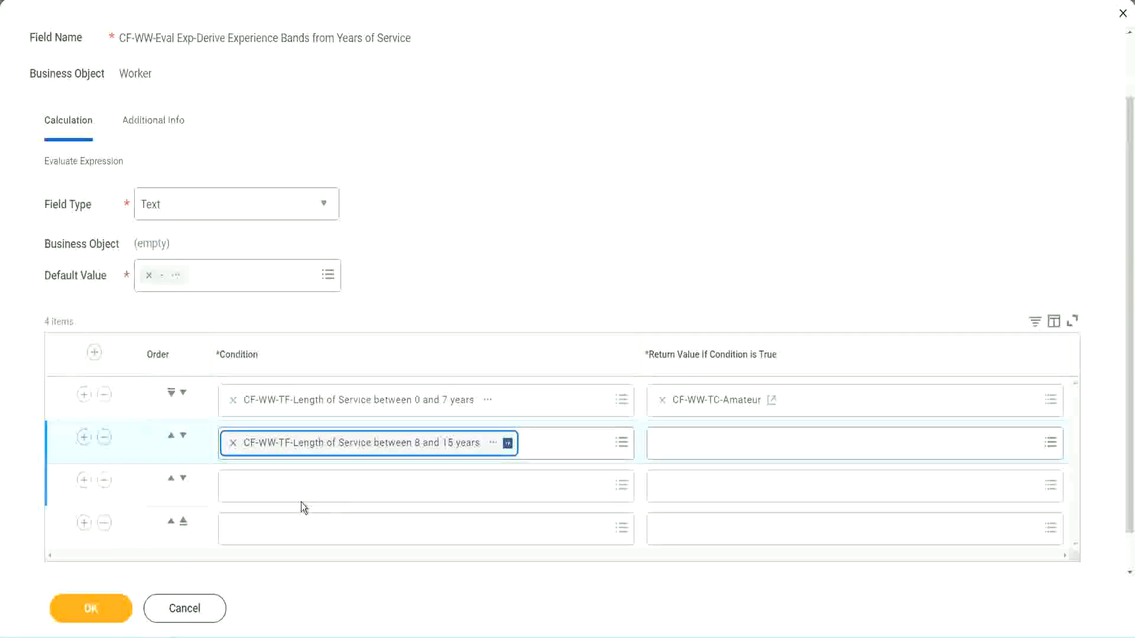
# Set the third row's condition to CF-WW-TF-Length of Service between 16 and 30 years.
pyautogui.click(286, 485)
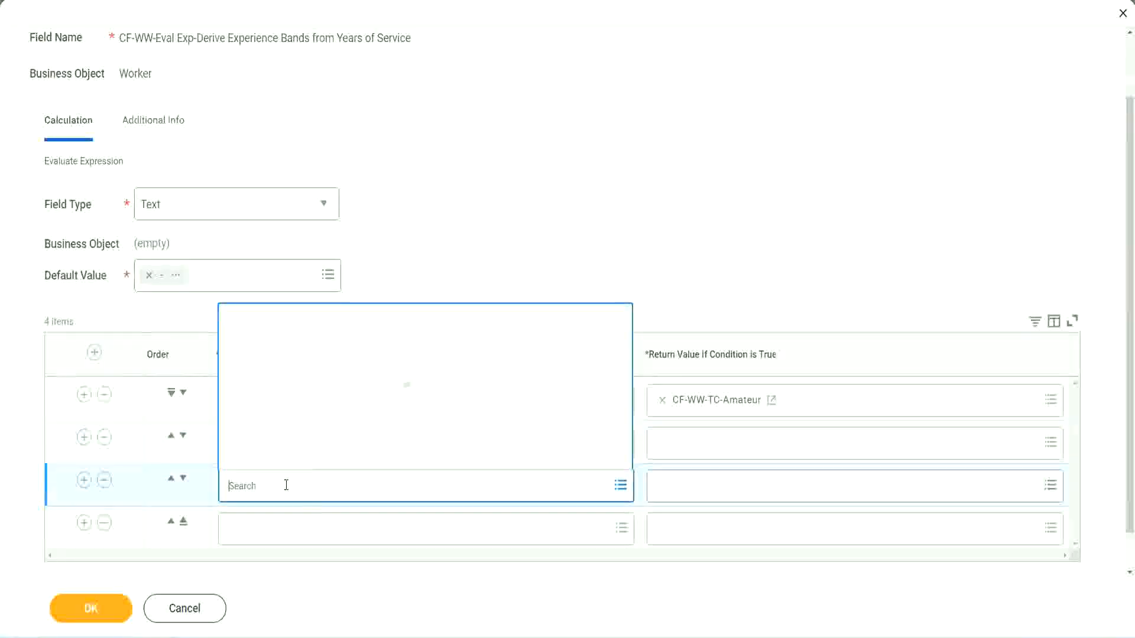
pyautogui.write('lf')
pyautogui.write('-ww-tf')
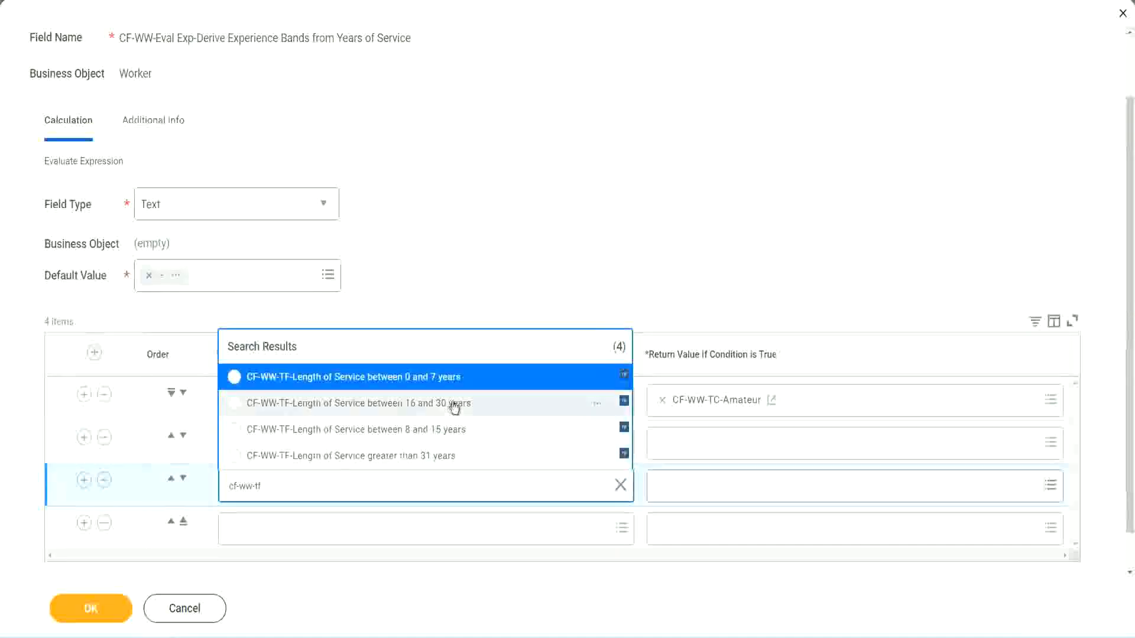
pyautogui.click(454, 402)
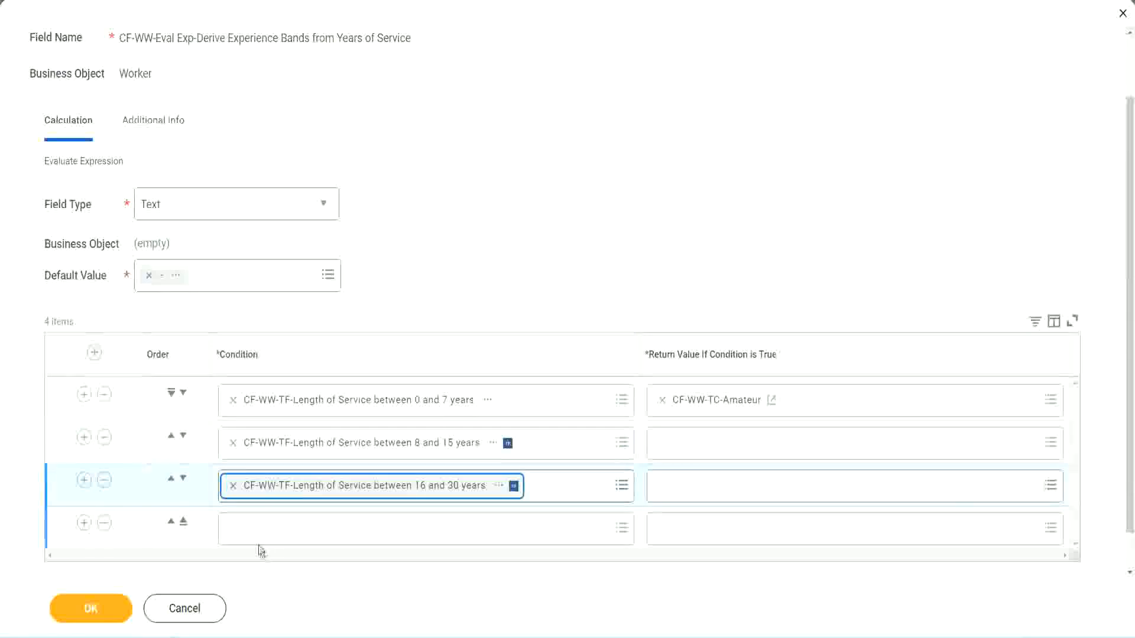
# Set the fourth row's condition to CF-WW-TF-Length of Service greater than 31 years.
pyautogui.click(268, 530)
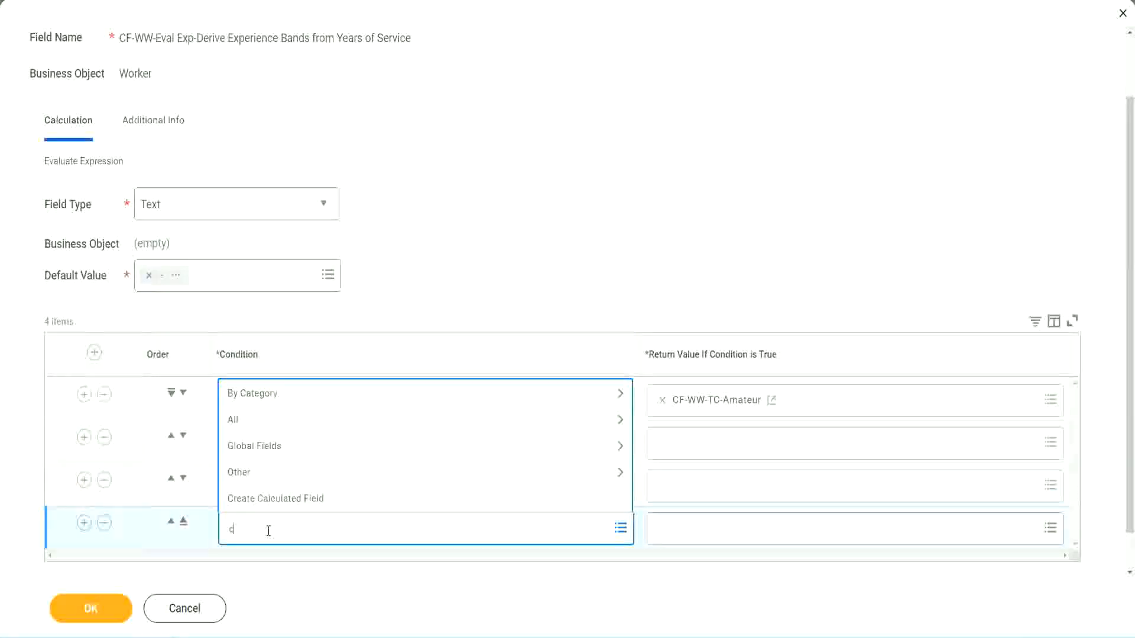
pyautogui.write('cf-ww')
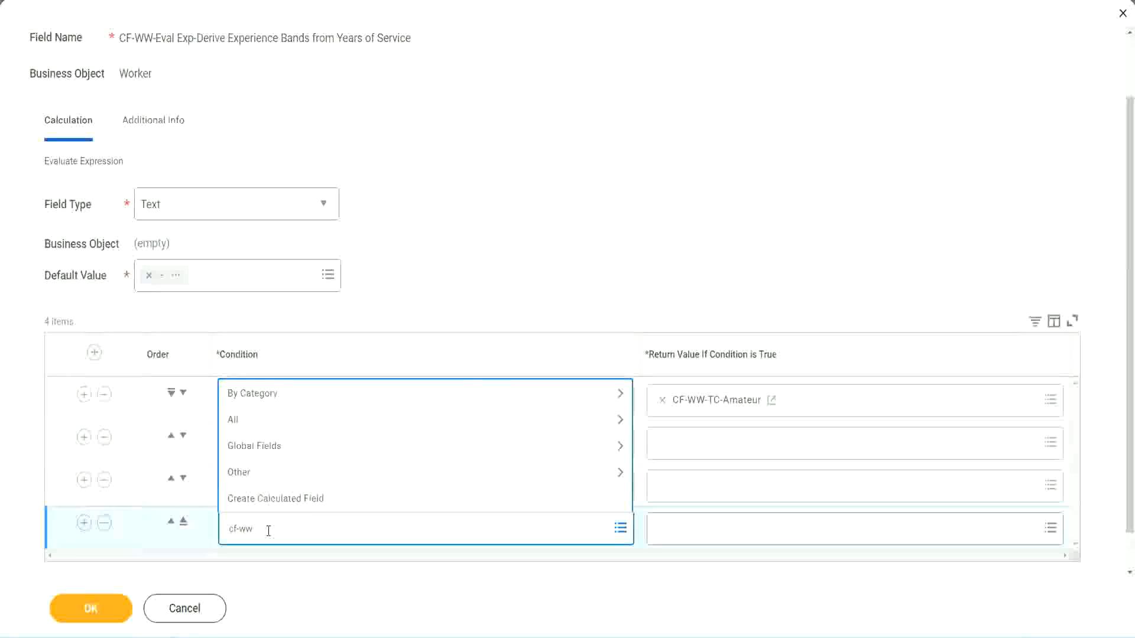
pyautogui.write(' tf 31')
pyautogui.press('Return')
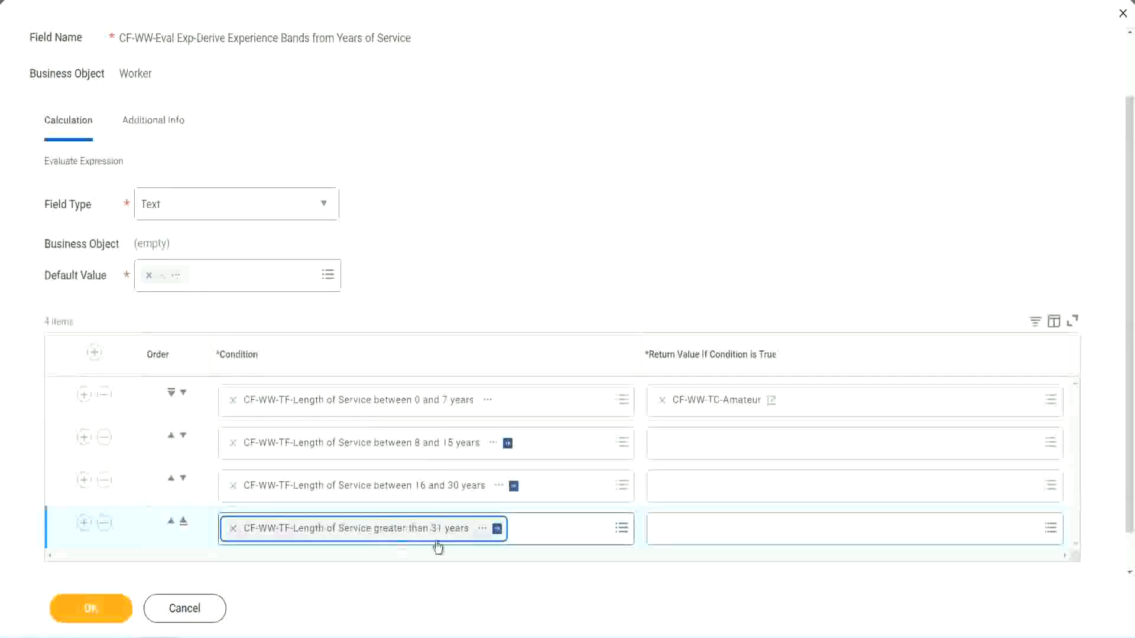
pyautogui.click(509, 243)
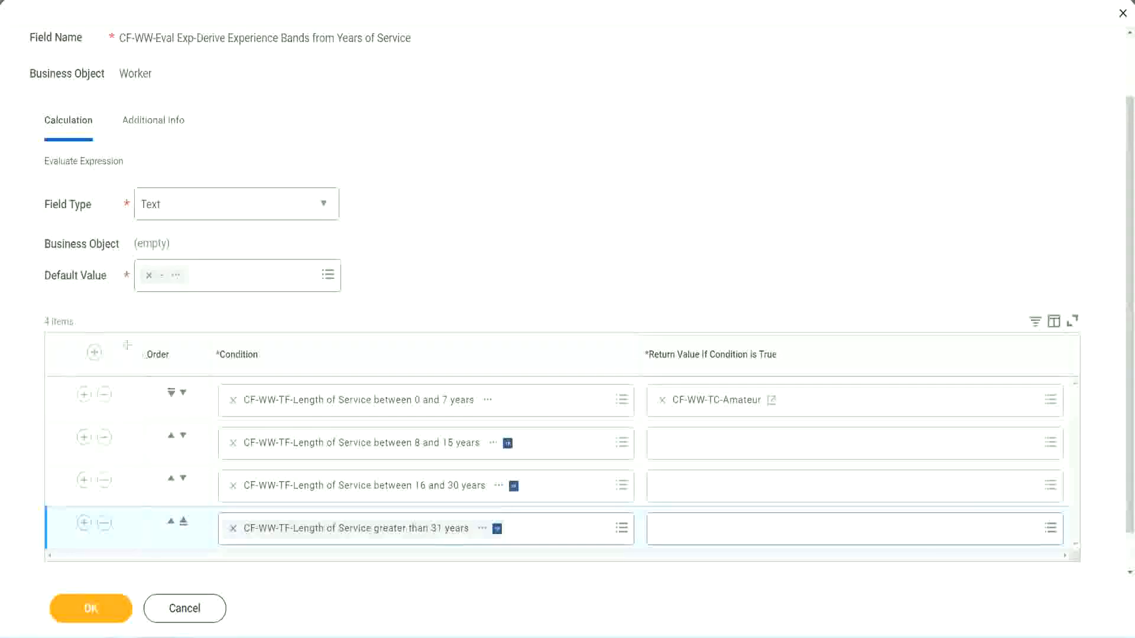
# Move the 8 to 15 years condition above the 0 to 7 years condition and return it to second place.
pyautogui.moveTo(127, 345); pyautogui.dragTo(126, 466)
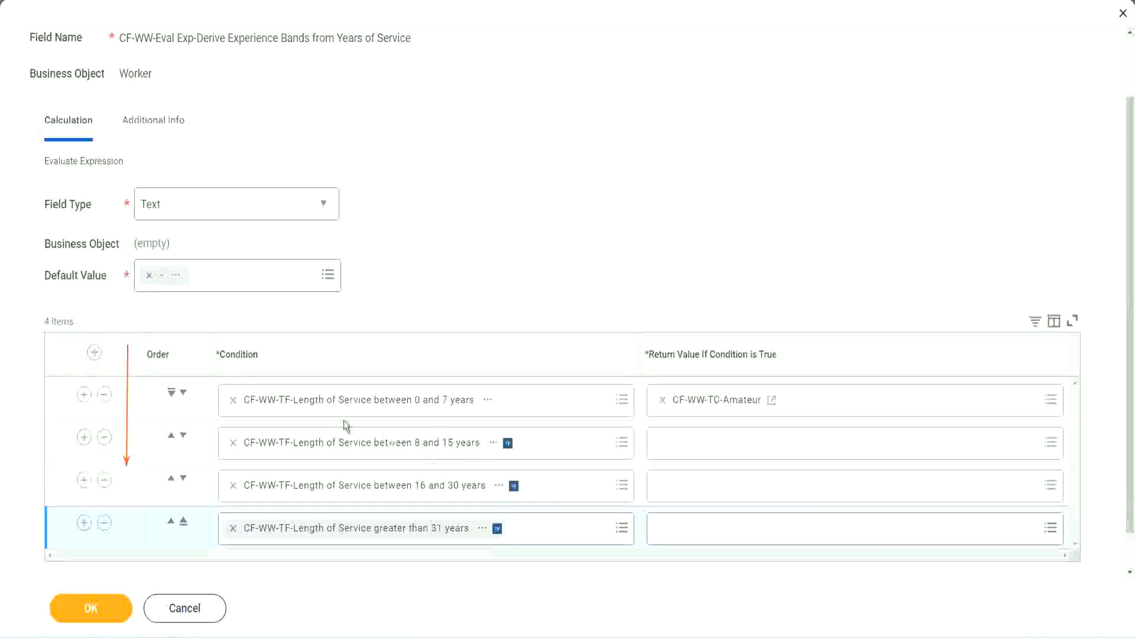
pyautogui.click(171, 437)
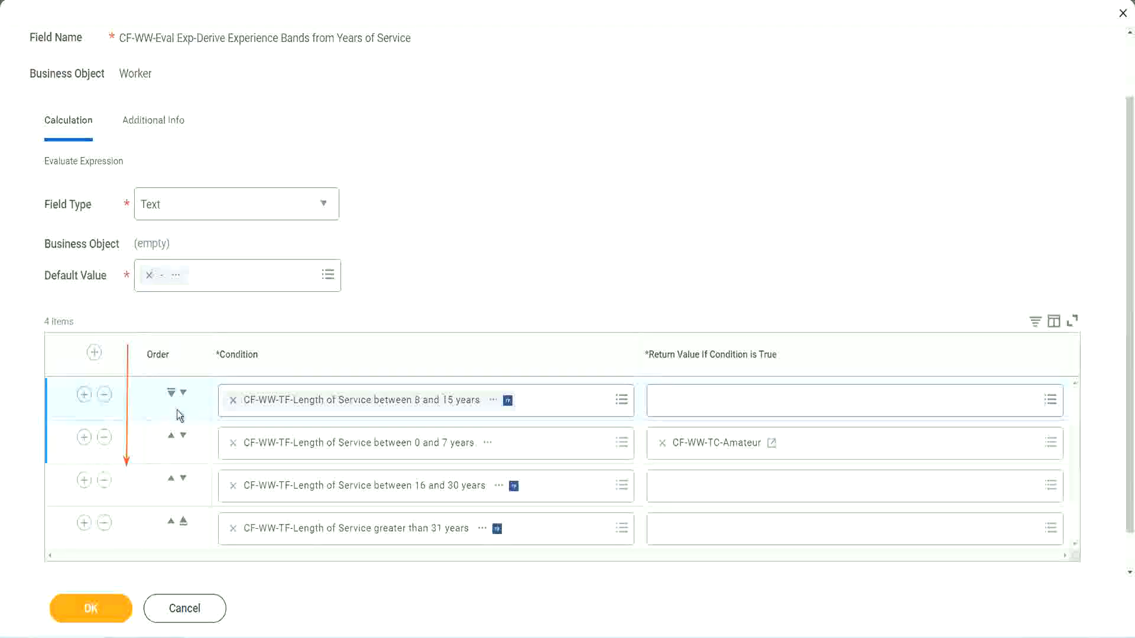
pyautogui.click(183, 392)
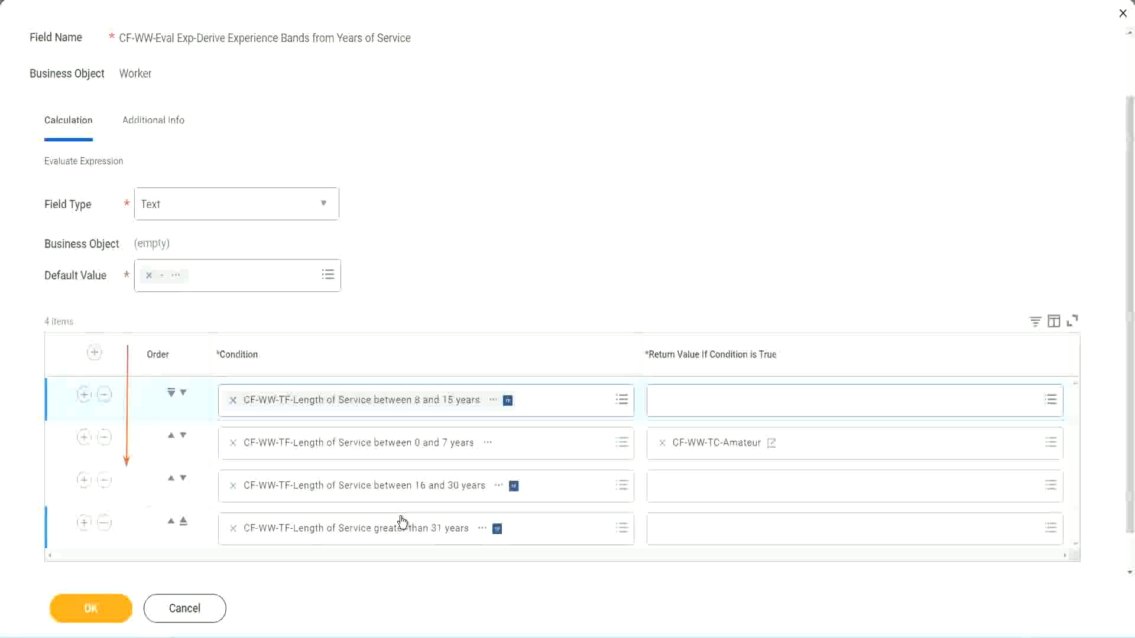
pyautogui.rightClick(719, 452)
pyautogui.click(675, 509)
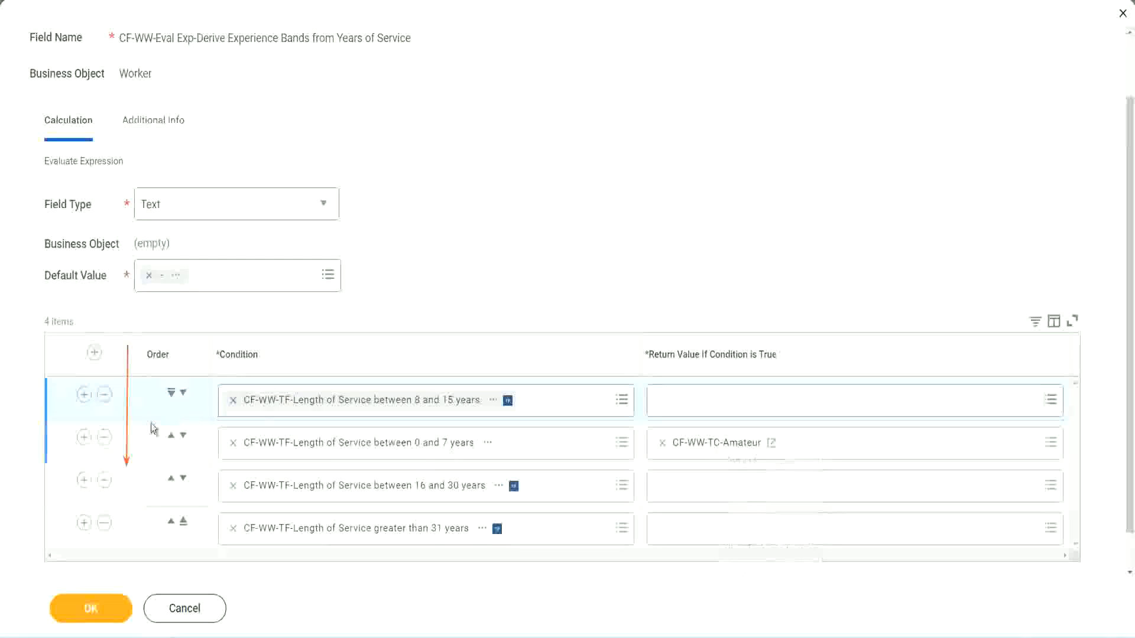
pyautogui.click(183, 392)
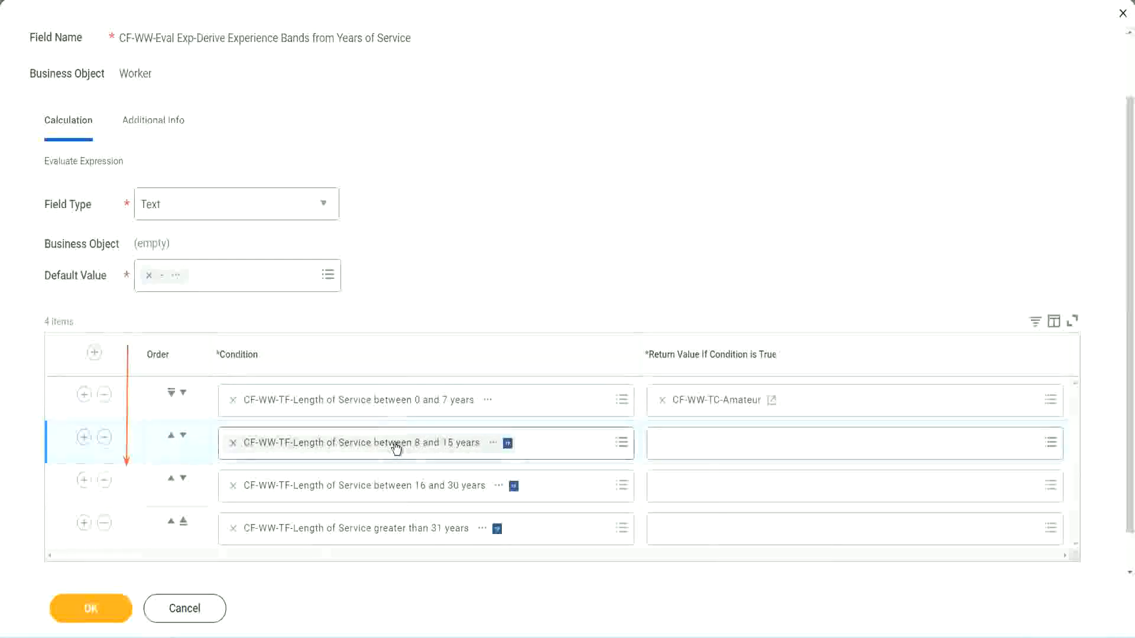
# For the 8 to 15 years return value, create calculated field CF-WW-TC-Experienced with business object Global and function Text Constant.
pyautogui.click(663, 446)
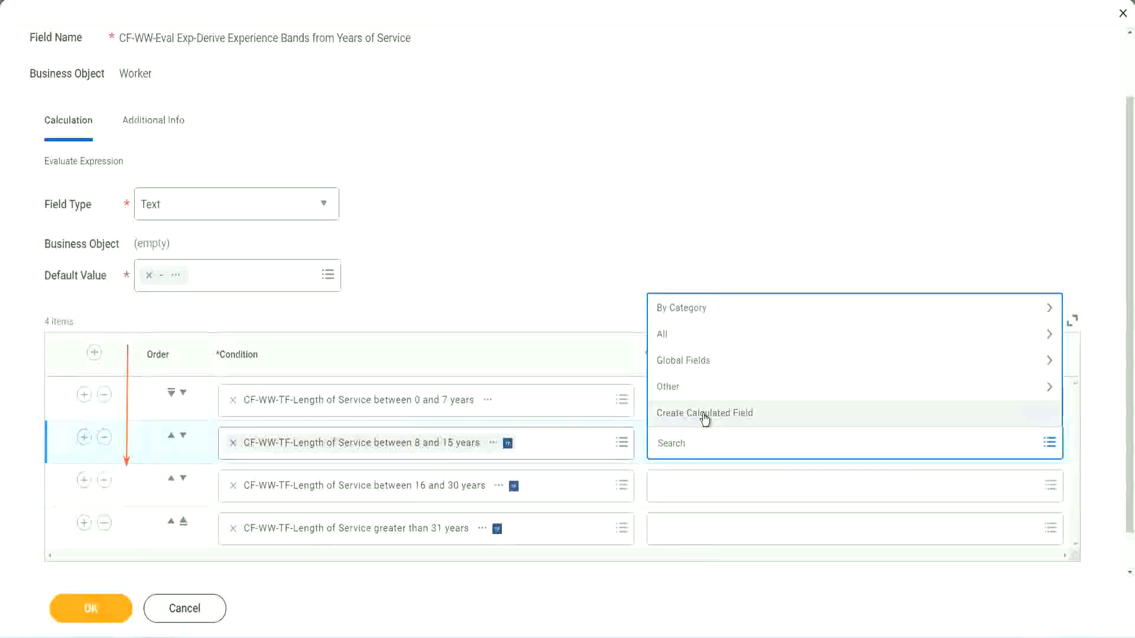
pyautogui.click(703, 413)
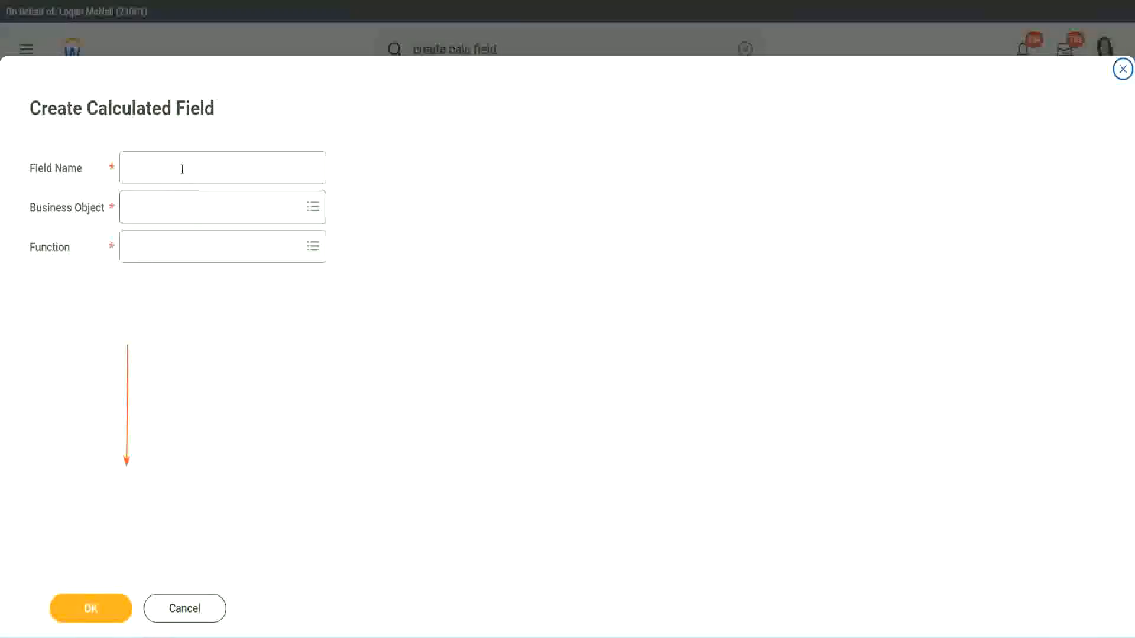
pyautogui.click(180, 168)
pyautogui.write('CF-WW-TC-Amateur')
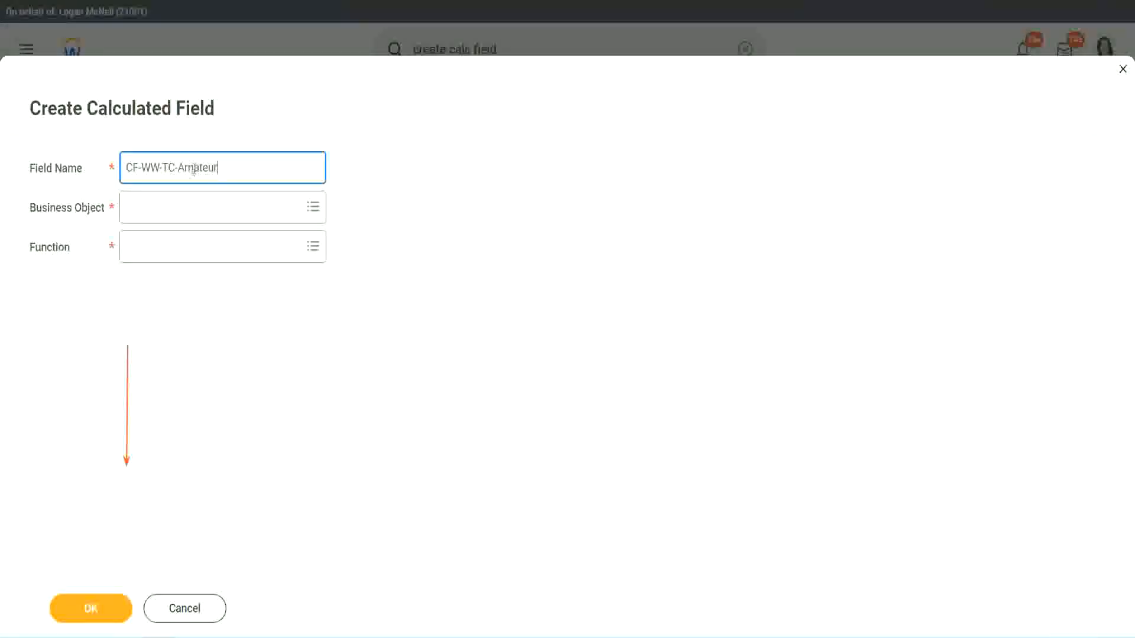
pyautogui.doubleClick(194, 169)
pyautogui.write('Experienced')
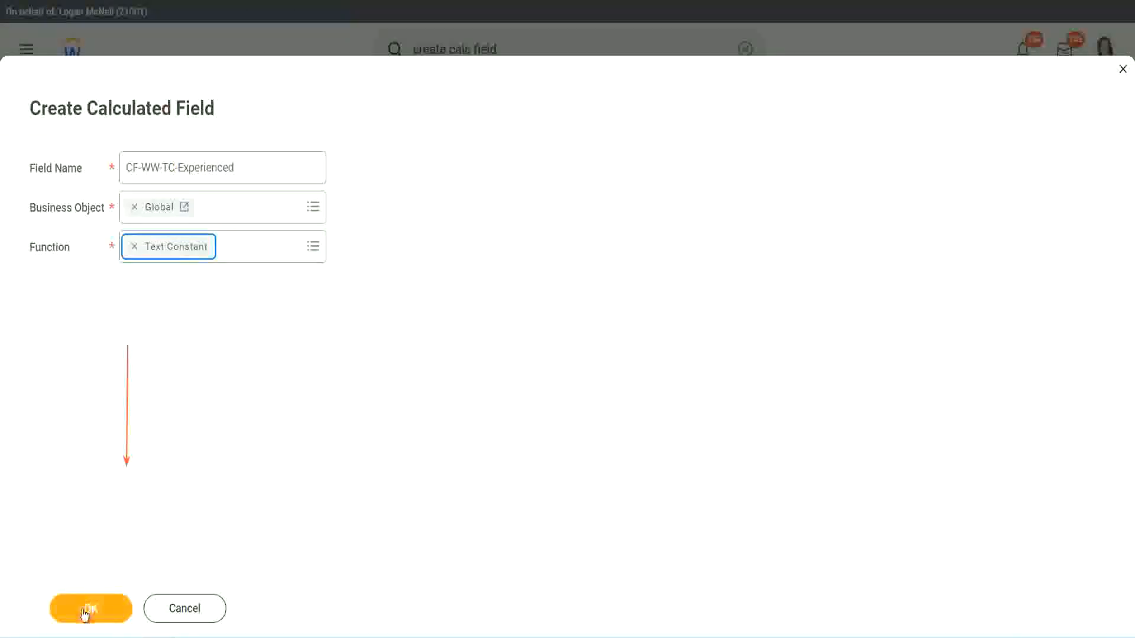
pyautogui.click(84, 613)
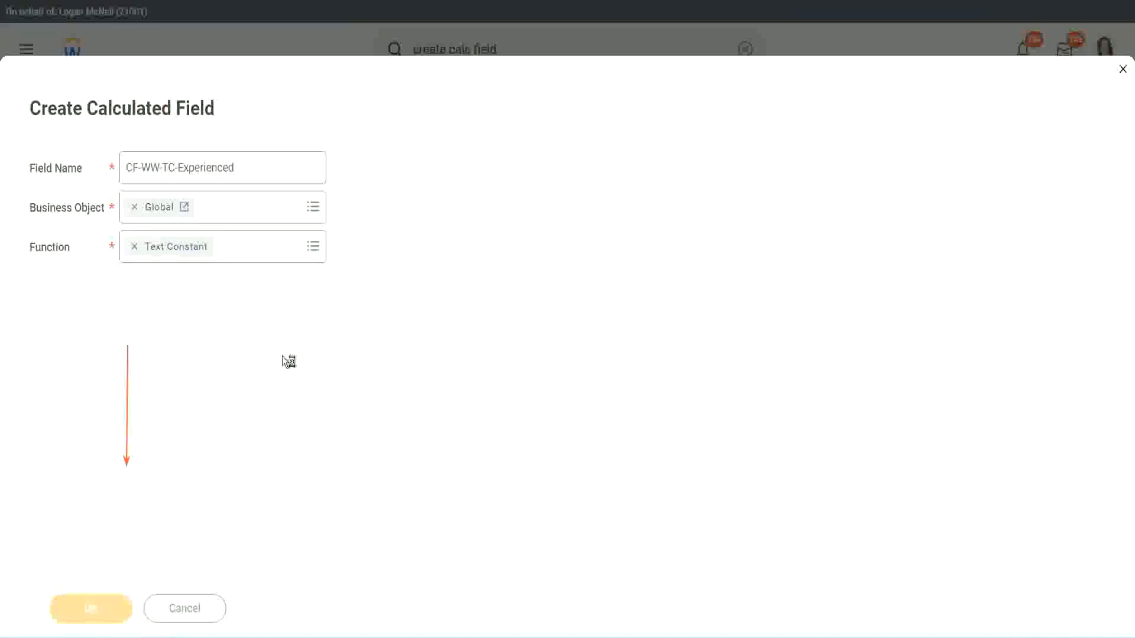
# Set the text constant to Experienced and save the calculated field.
pyautogui.click(173, 336)
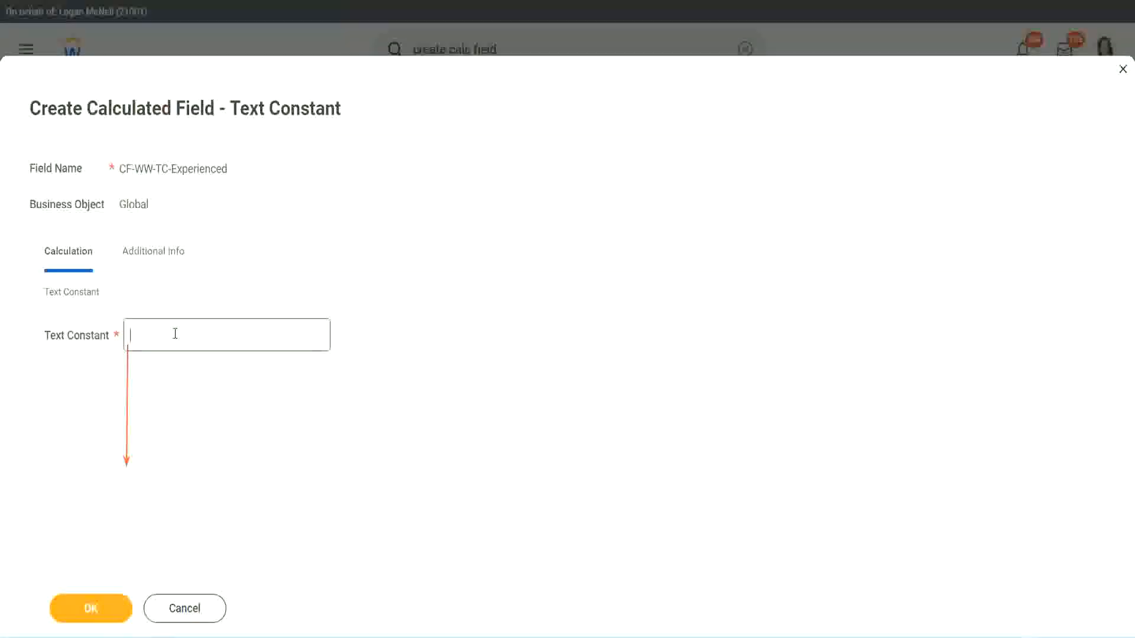
pyautogui.write('Experienced')
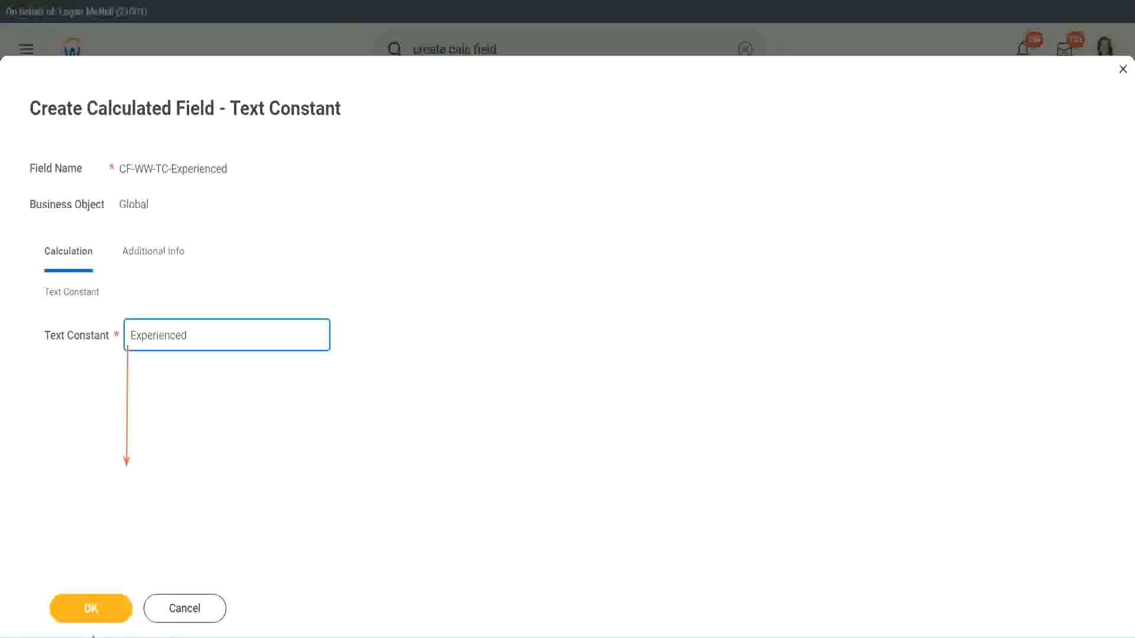
pyautogui.click(94, 605)
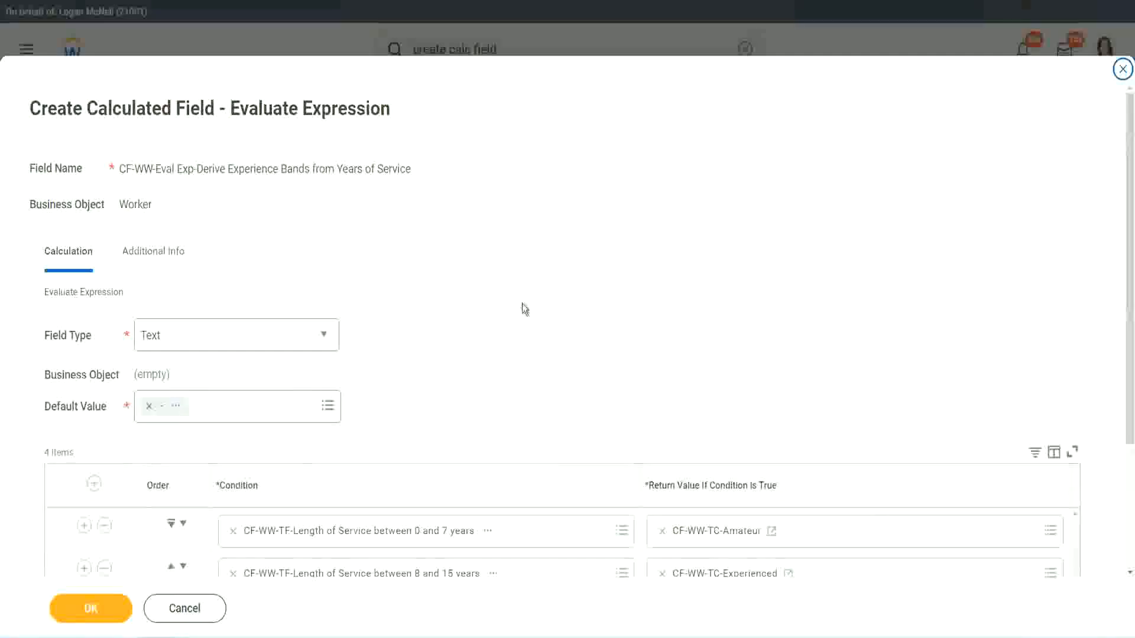
# Start a calculated field named CF-WW-TC-Amateur for the 16 to 30 years return value and check the band names in the text notes.
pyautogui.scroll(-2, 523, 309)
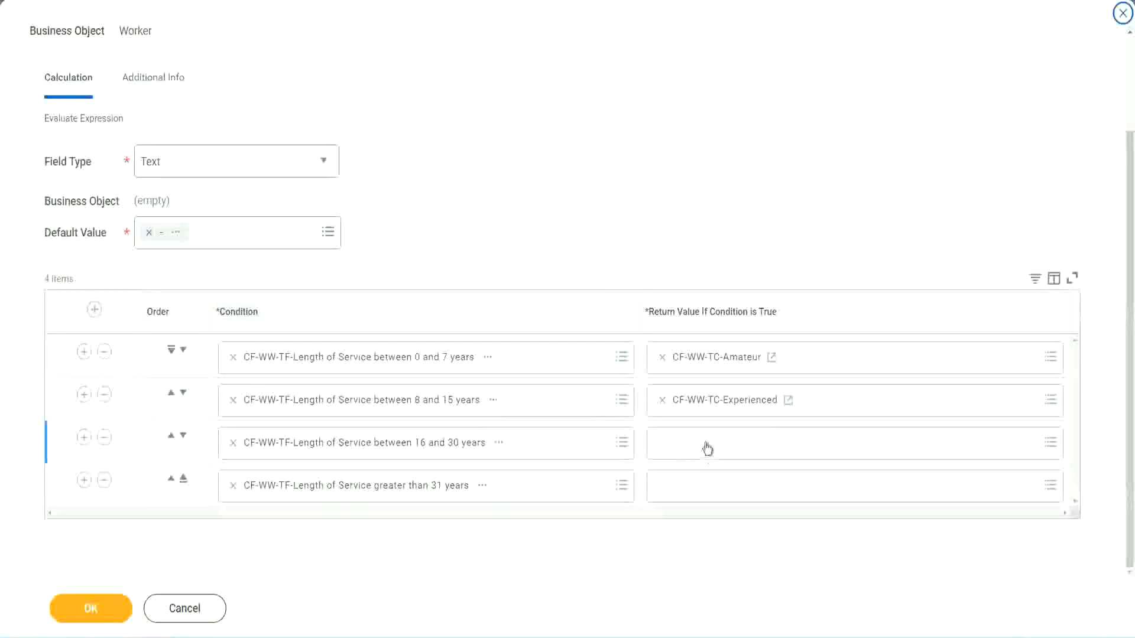
pyautogui.click(707, 443)
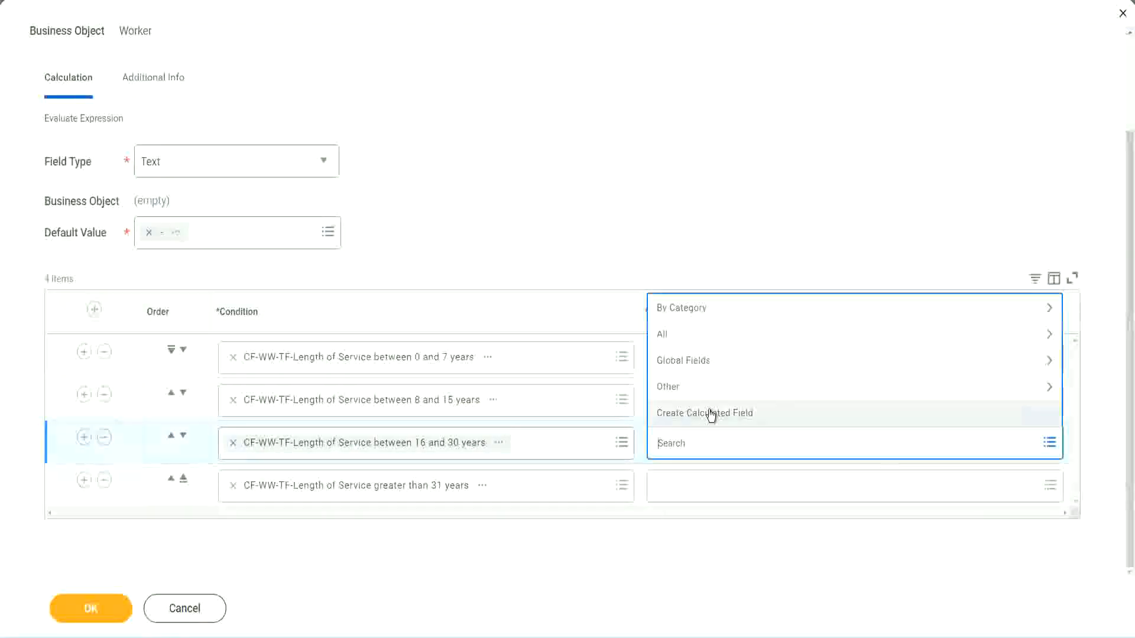
pyautogui.click(710, 414)
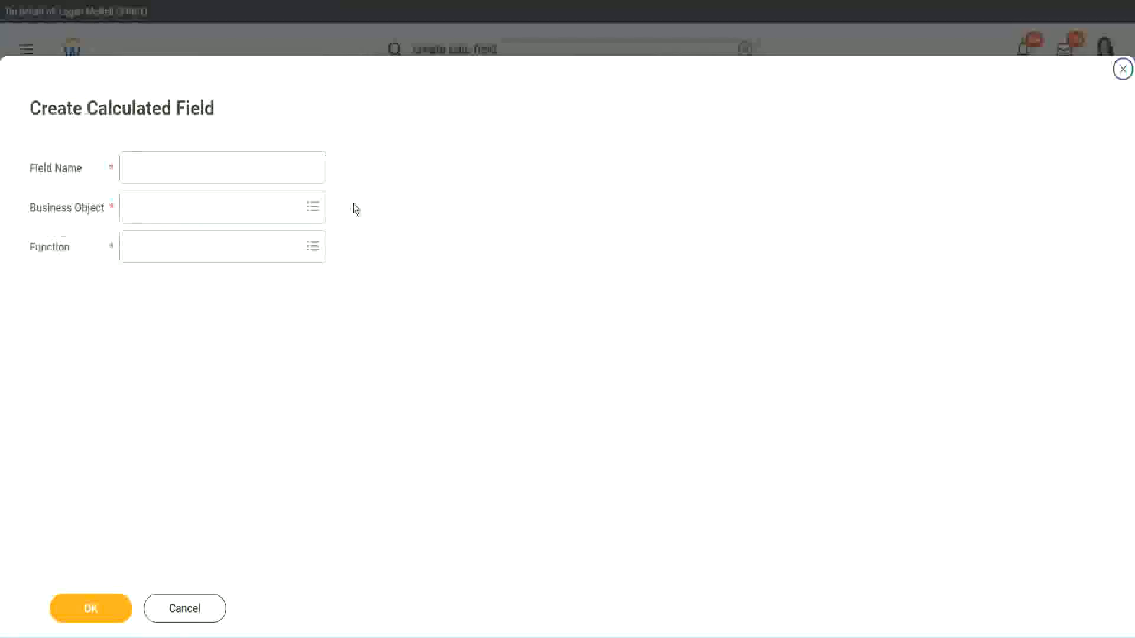
pyautogui.click(240, 168)
pyautogui.write('CF-WW-TC-Amount')
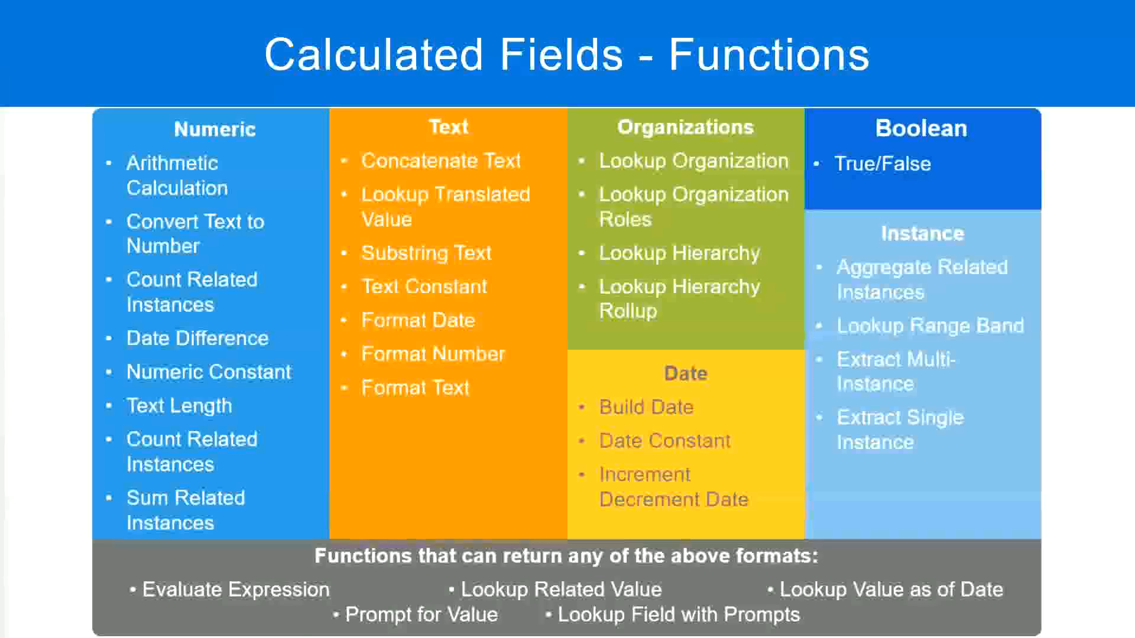
pyautogui.hotkey('alt', 'Tab')
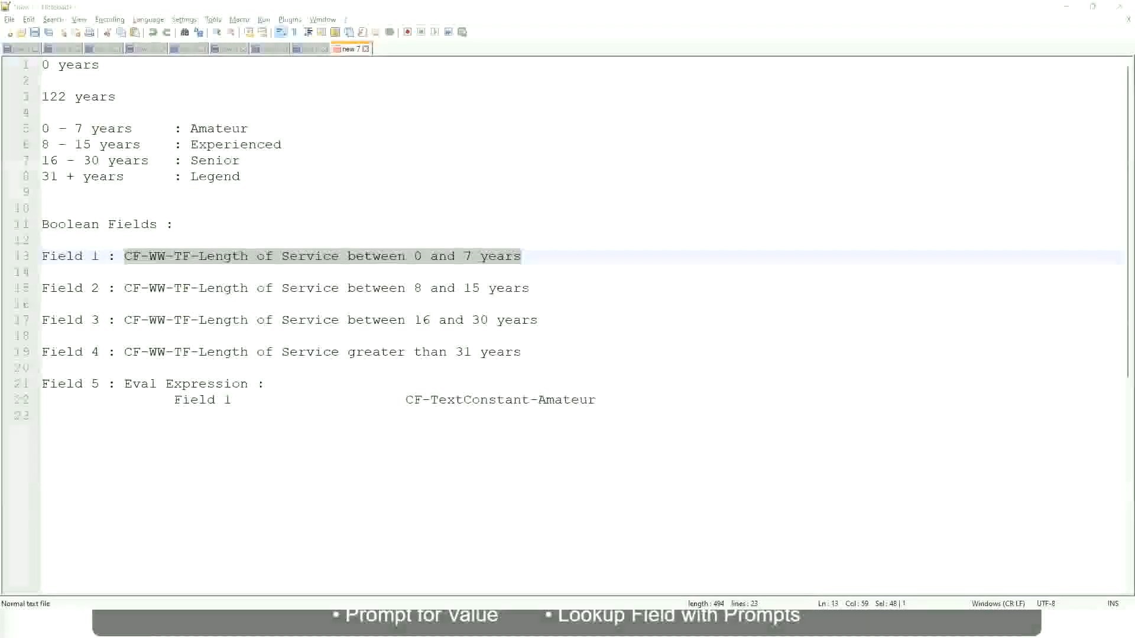
pyautogui.hotkey('alt', 'Tab')
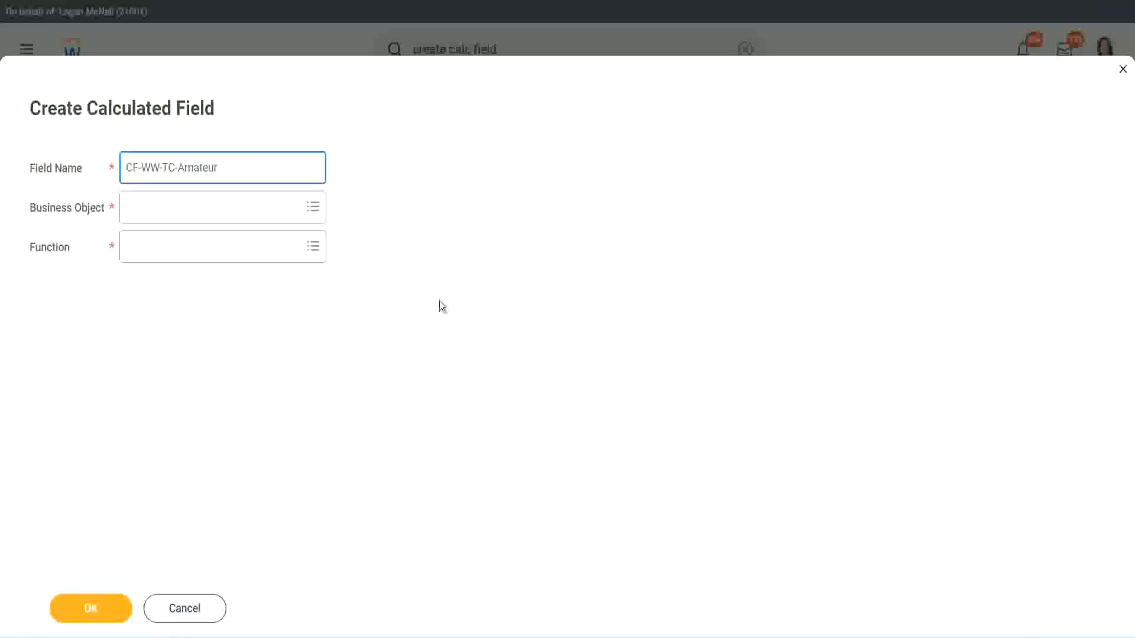
# Set the business object of the 16 to 30 years return value's new field to Global.
pyautogui.click(130, 208)
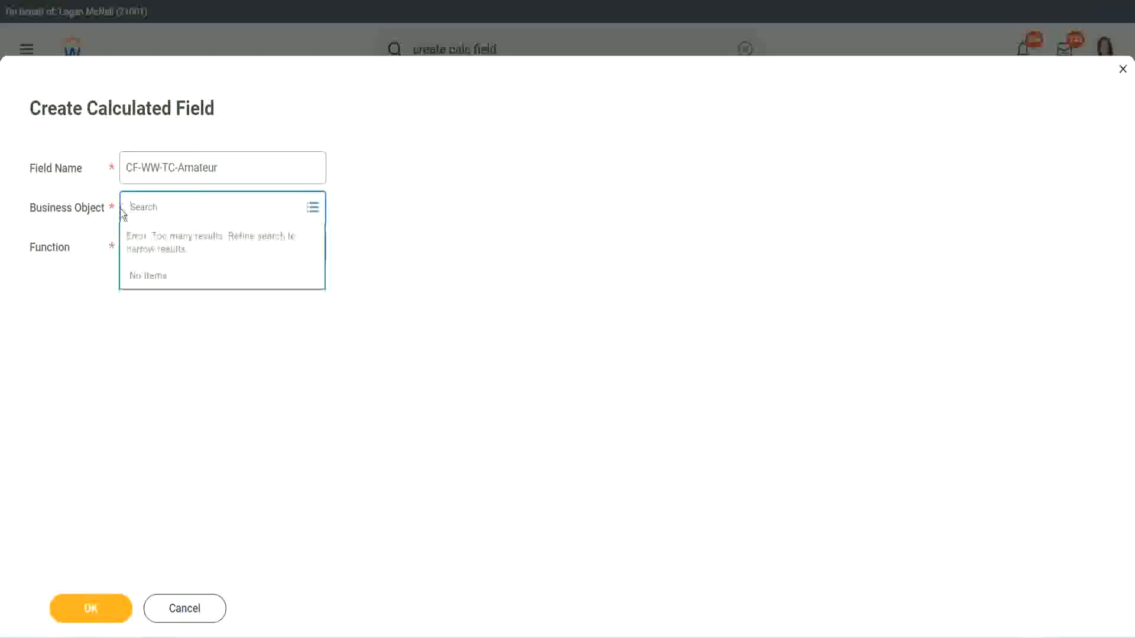
pyautogui.write('global')
pyautogui.press('Return')
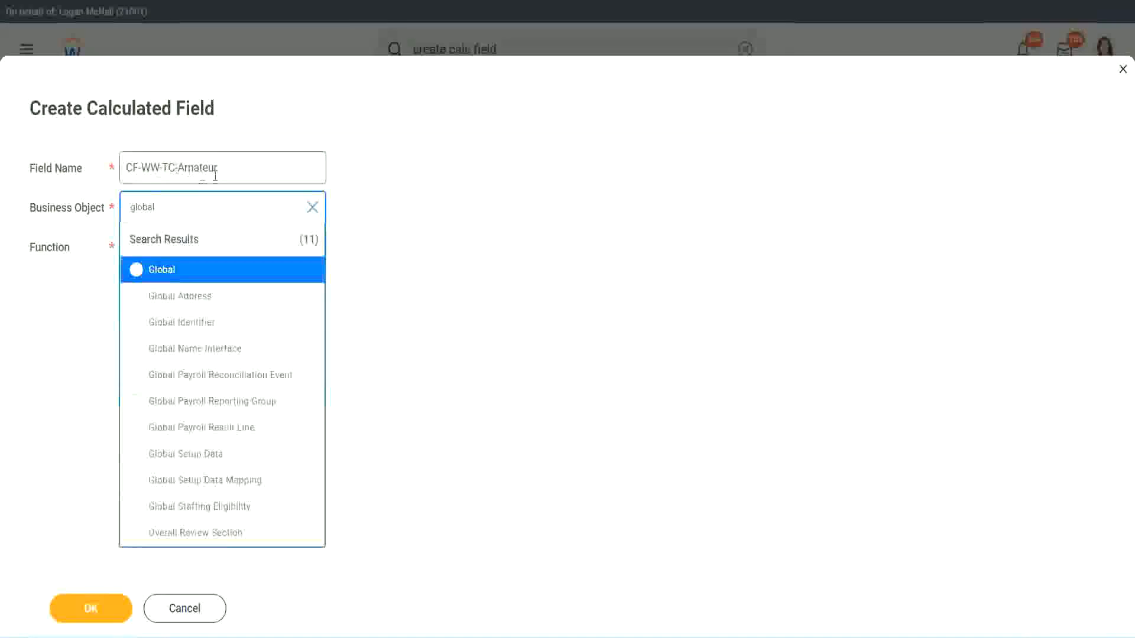
pyautogui.click(159, 272)
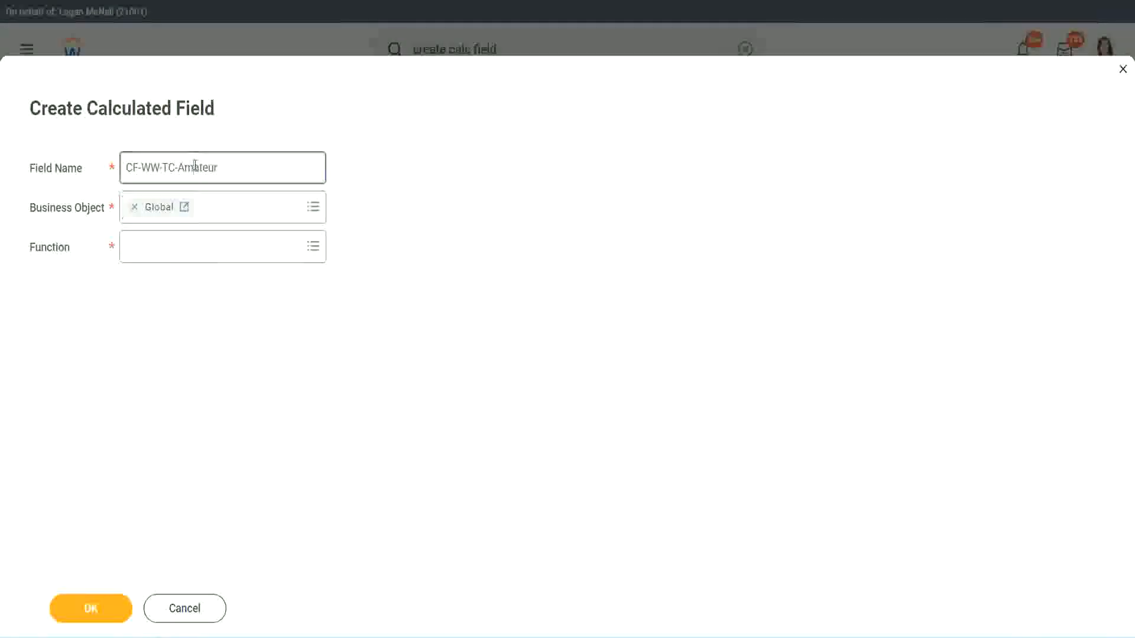
# Rename the 16 to 30 years return value's new field to CF-WW-TC-Senior and choose the Text Constant function.
pyautogui.doubleClick(208, 166)
pyautogui.write('Senior')
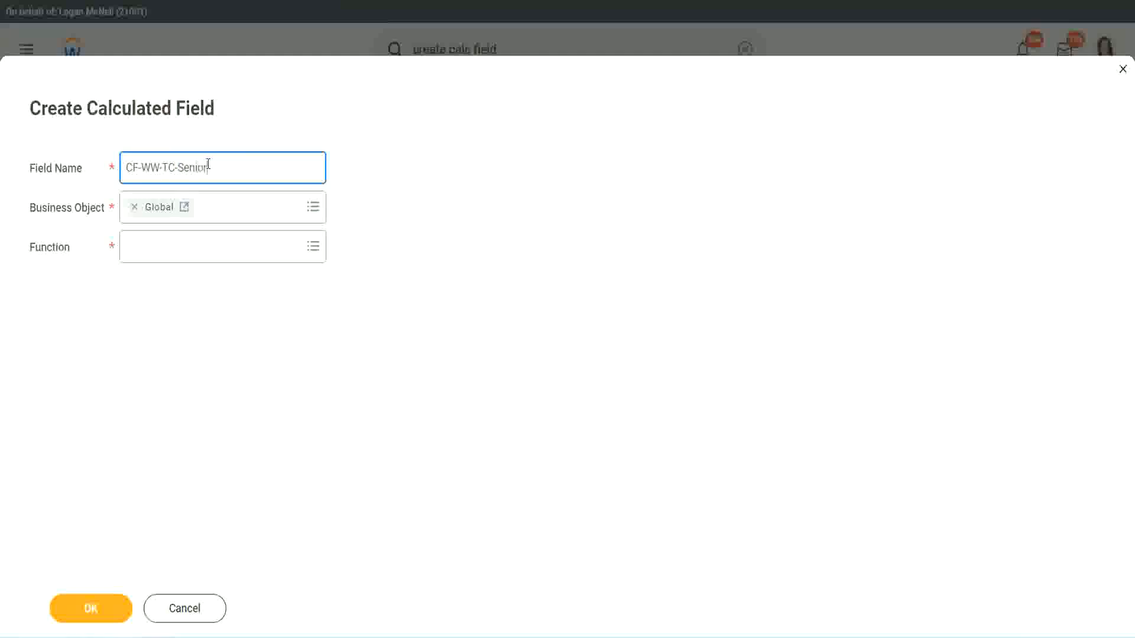
pyautogui.click(181, 257)
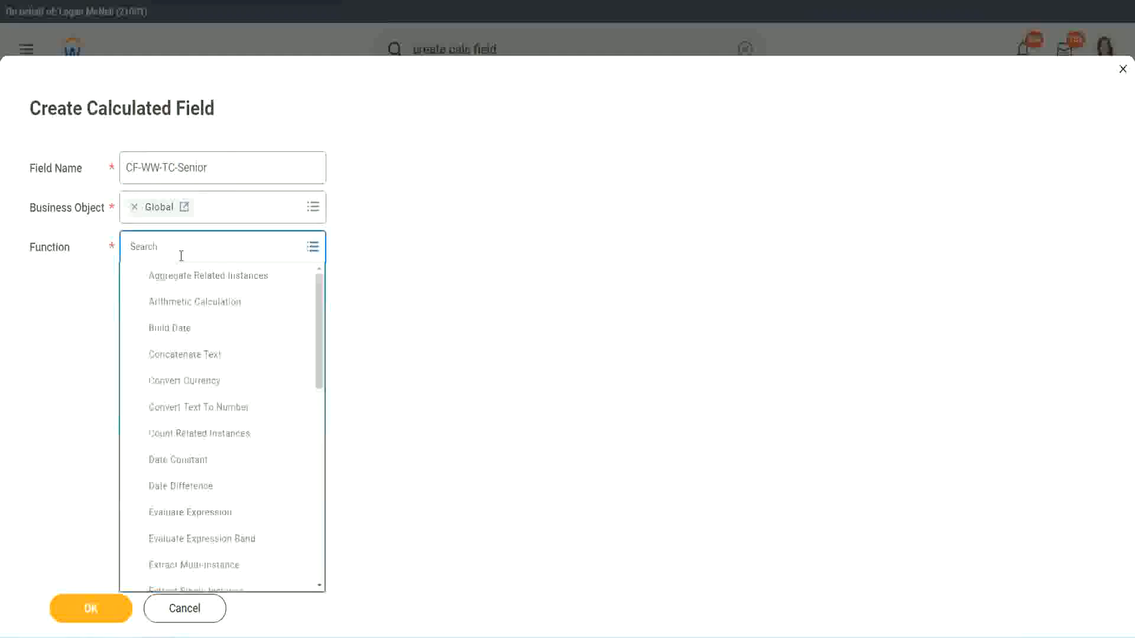
pyautogui.write('td')
pyautogui.click(177, 306)
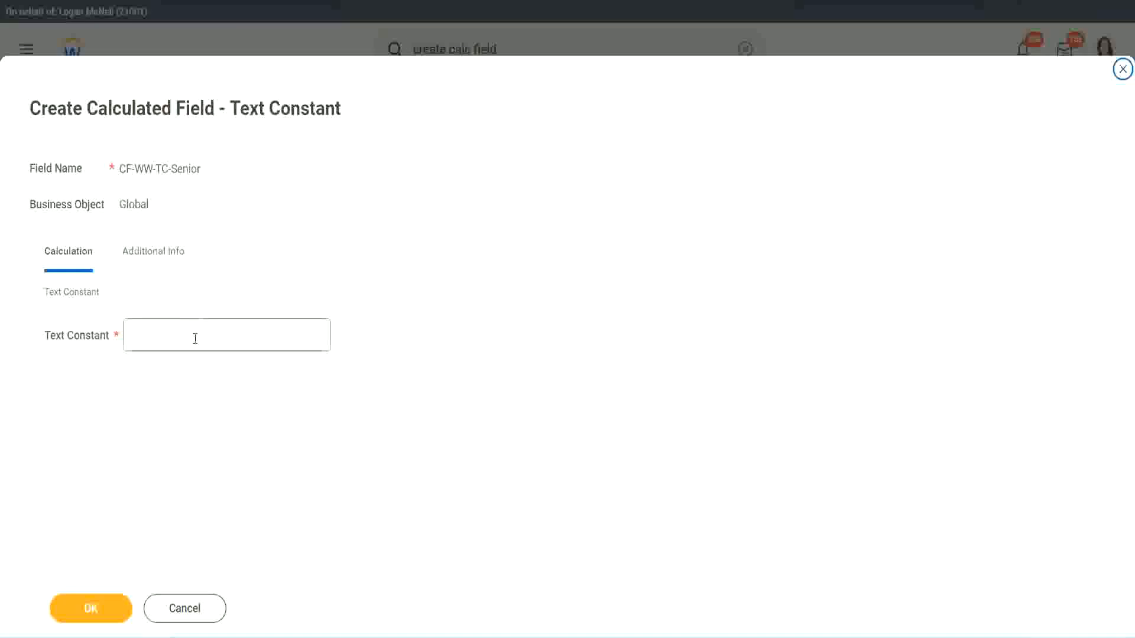
# Set the text constant to Senior and save the calculated field.
pyautogui.click(191, 332)
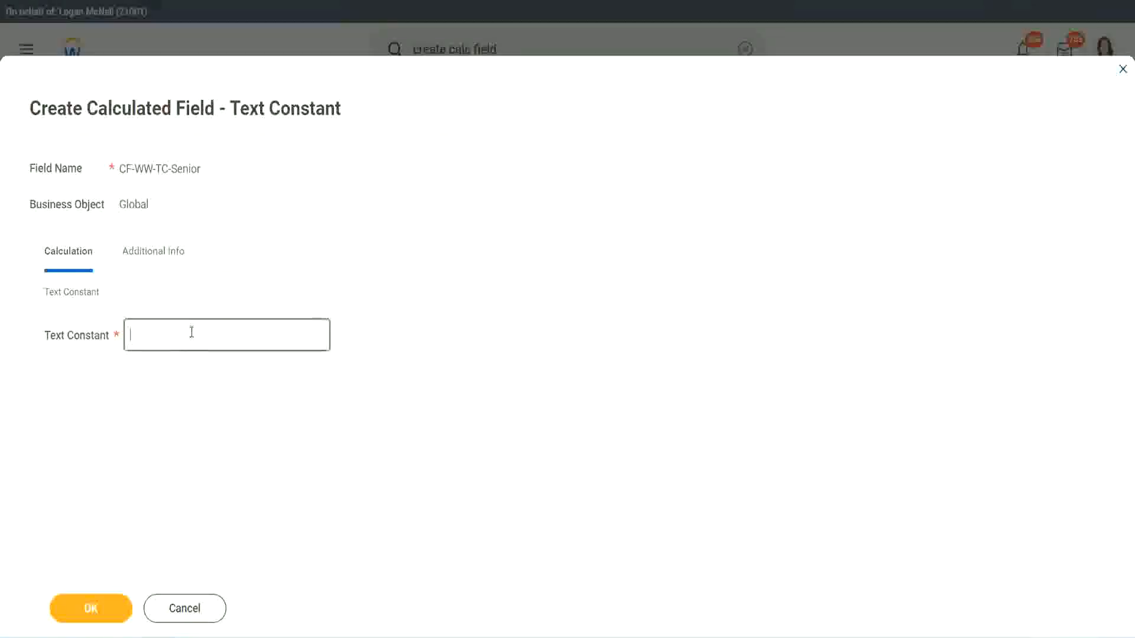
pyautogui.write('Senior')
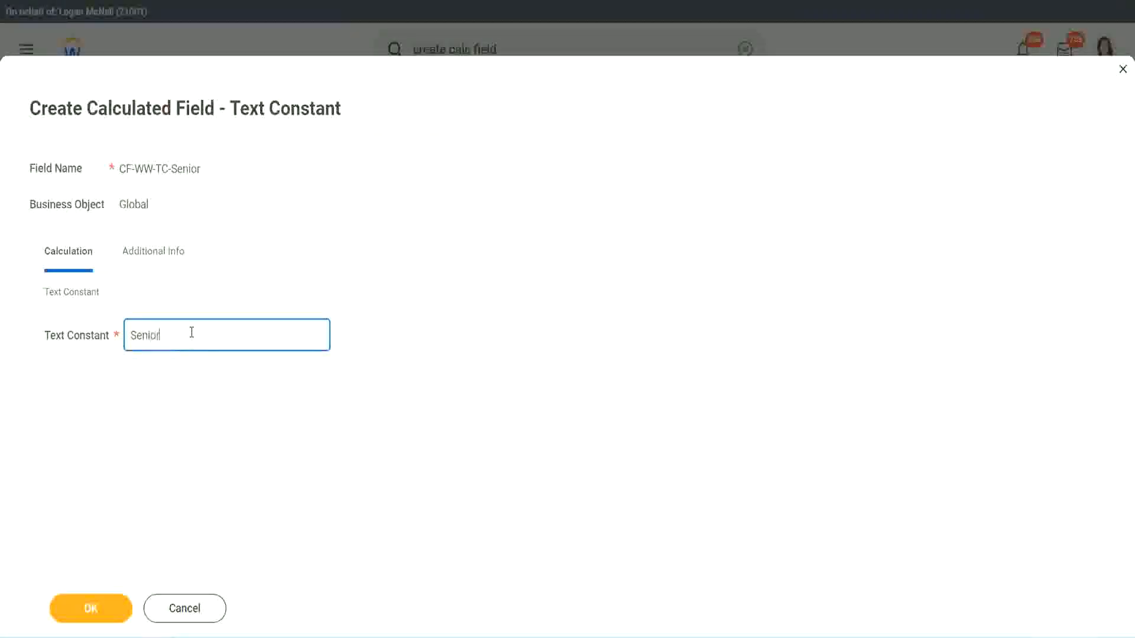
pyautogui.click(113, 619)
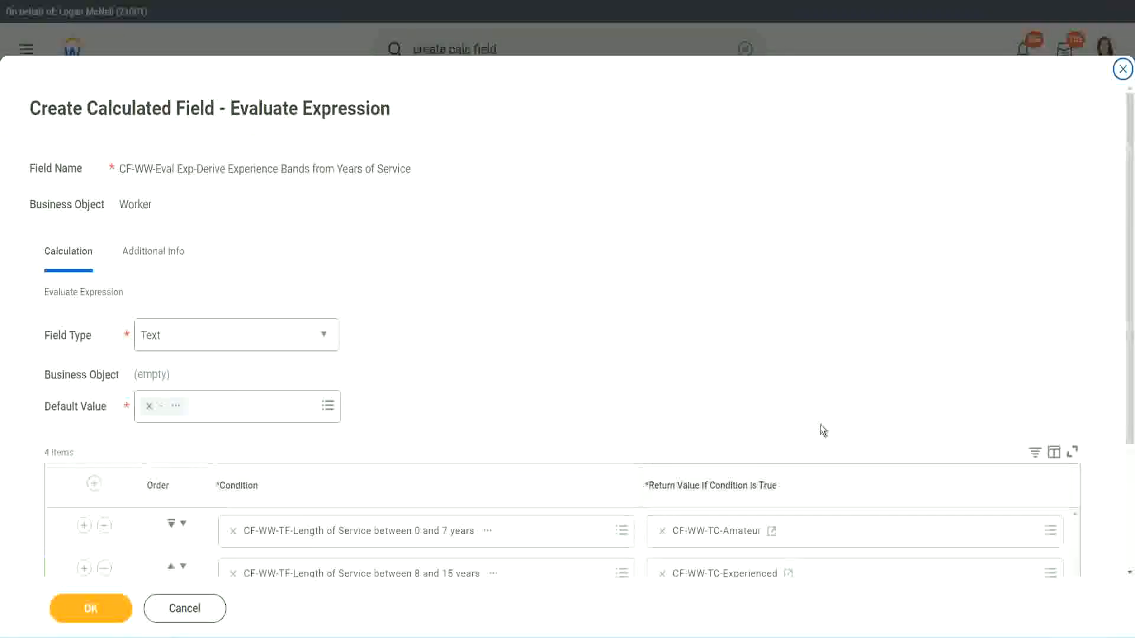
# Start a calculated field for the greater than 31 years return value and name it CF-WW-TC-Legend, adapting the Senior field's copied name.
pyautogui.scroll(-3, 817, 430)
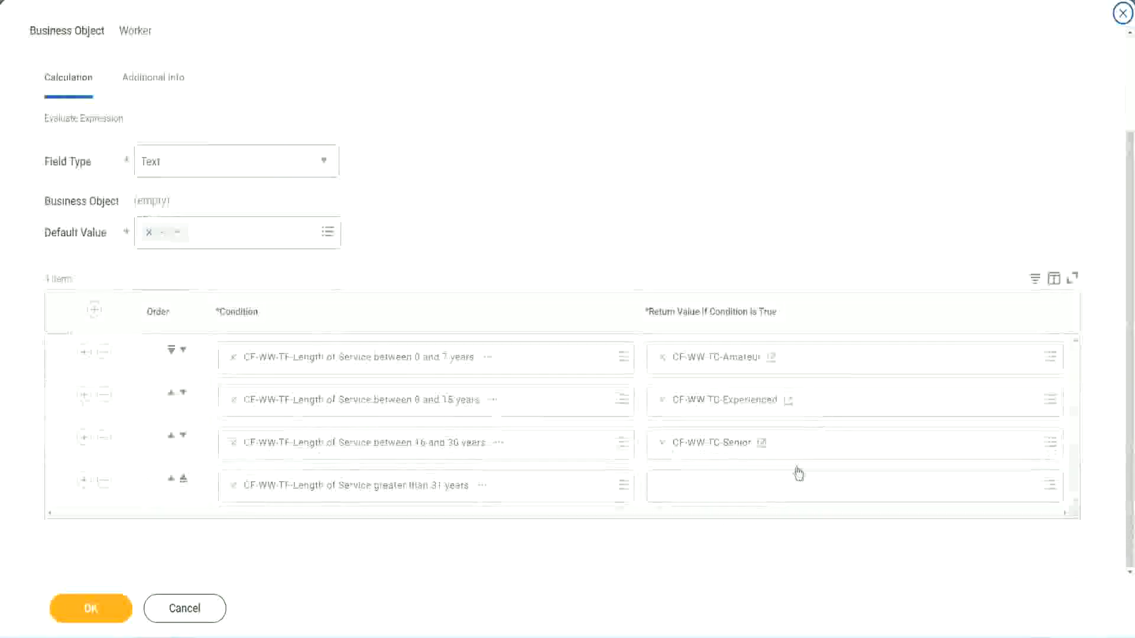
pyautogui.rightClick(691, 449)
pyautogui.click(718, 511)
pyautogui.click(691, 494)
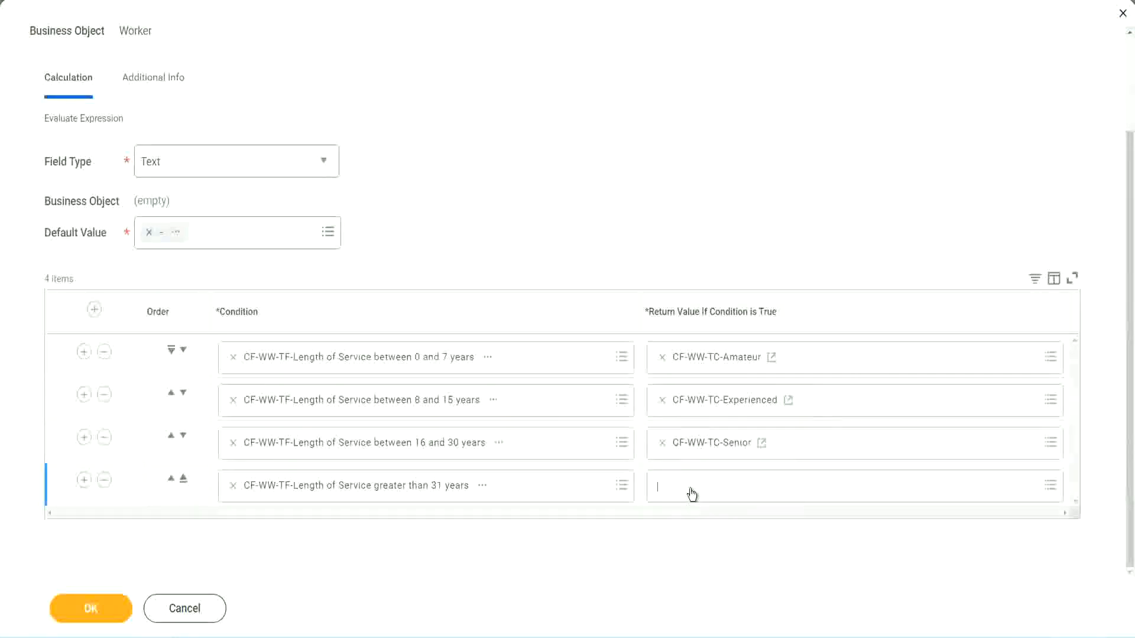
pyautogui.click(702, 459)
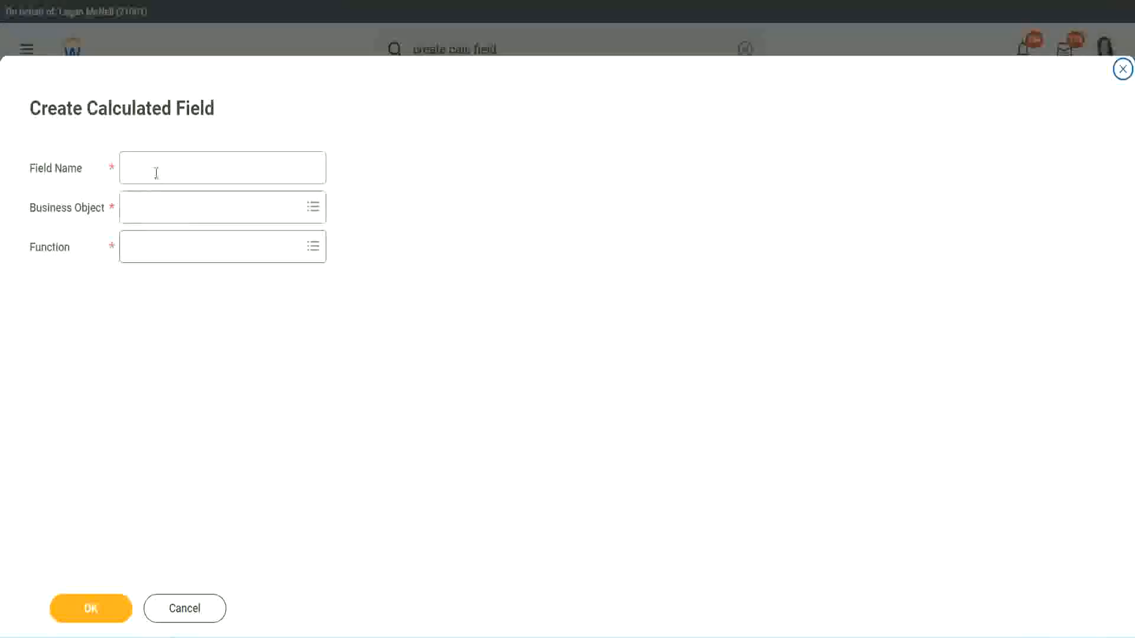
pyautogui.click(157, 172)
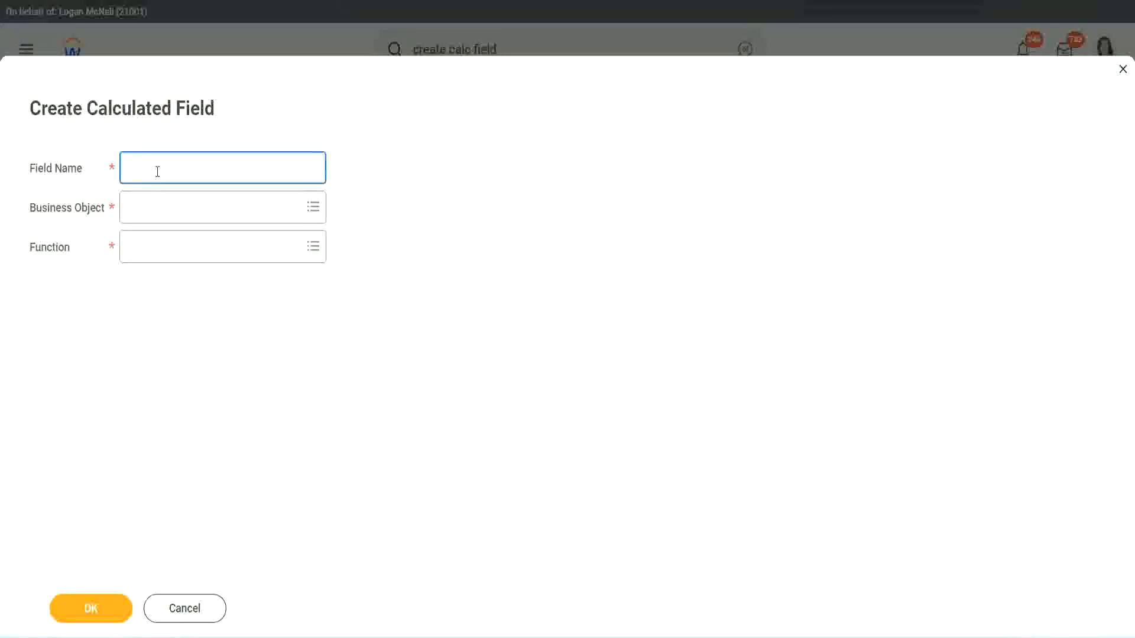
pyautogui.hotkey('ctrl', 'v')
pyautogui.doubleClick(192, 167)
pyautogui.write('Legen')
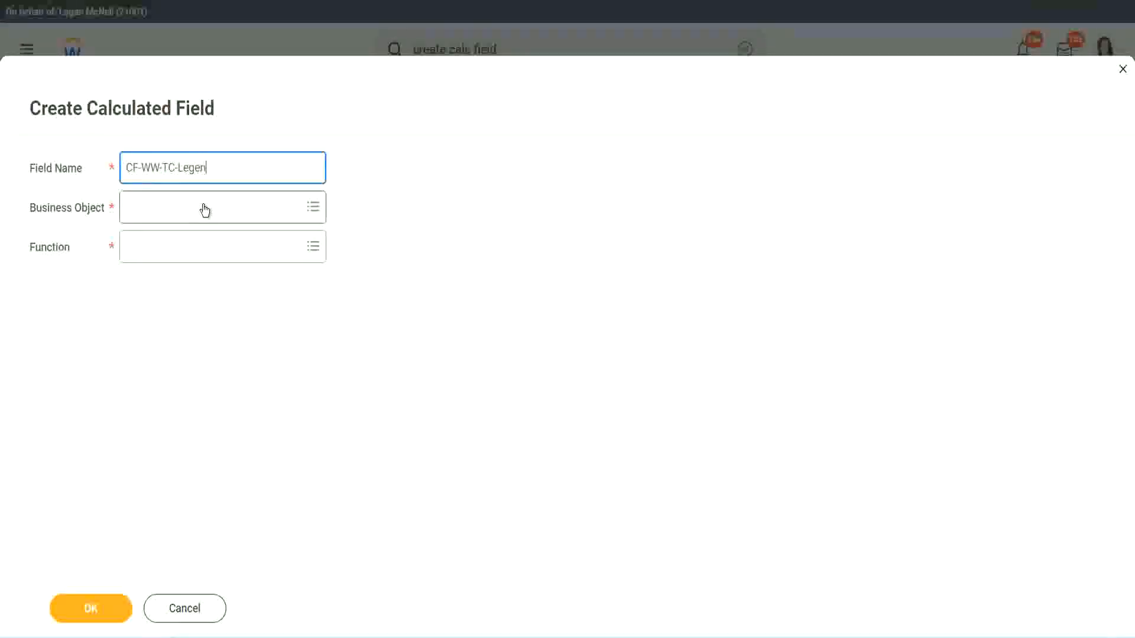
# Set the new Legend field's business object to Global and its function to Text Constant.
pyautogui.click(159, 214)
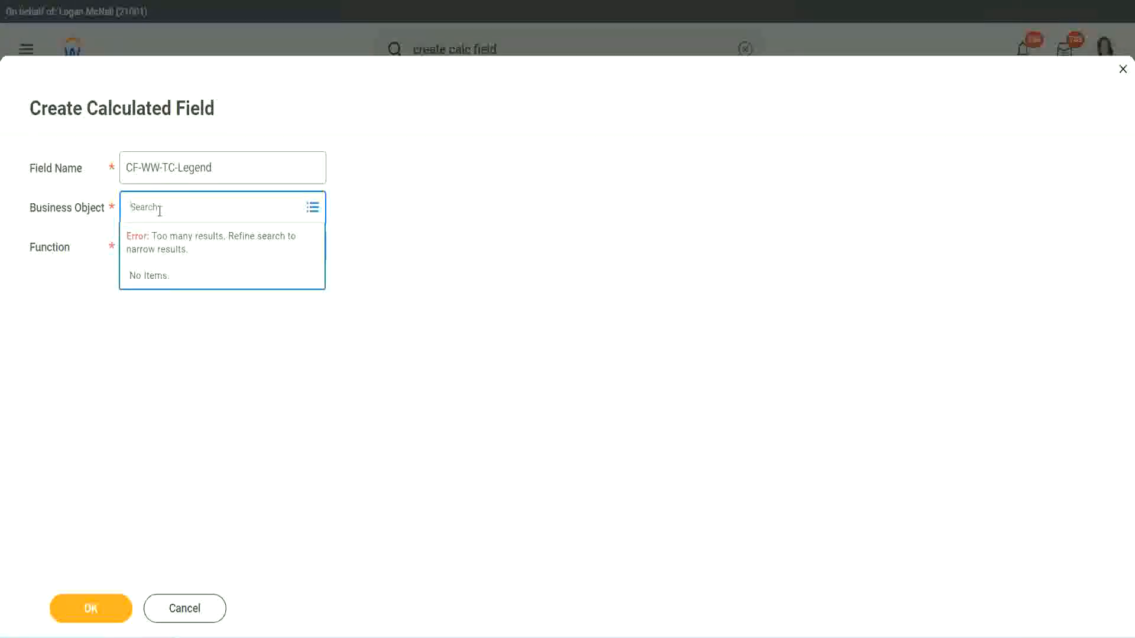
pyautogui.write('Global')
pyautogui.press('Return')
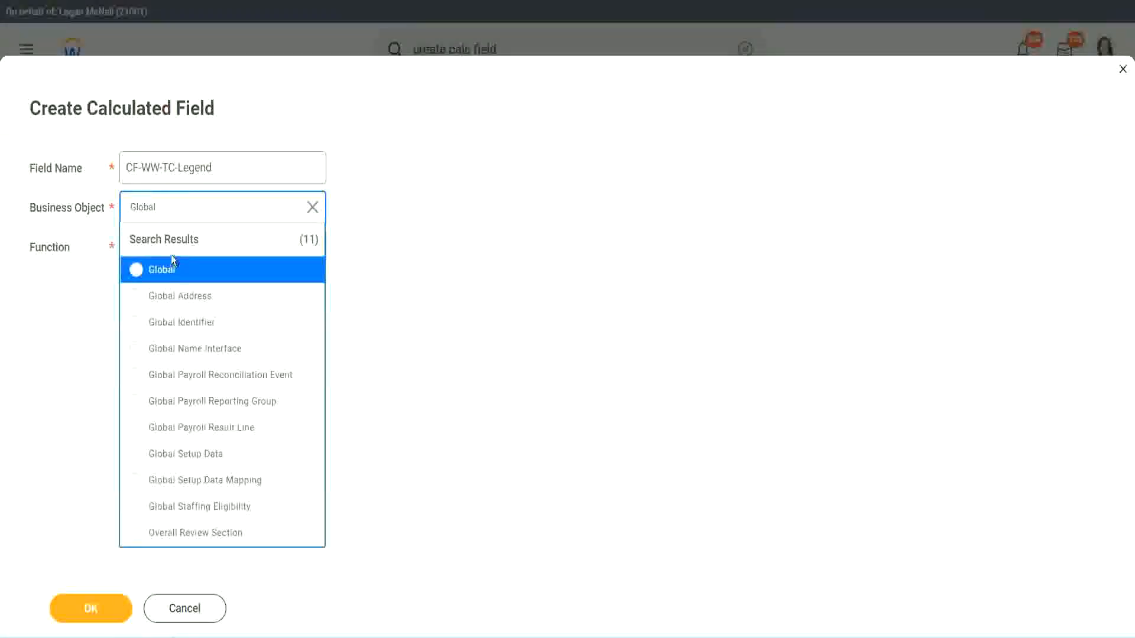
pyautogui.click(170, 273)
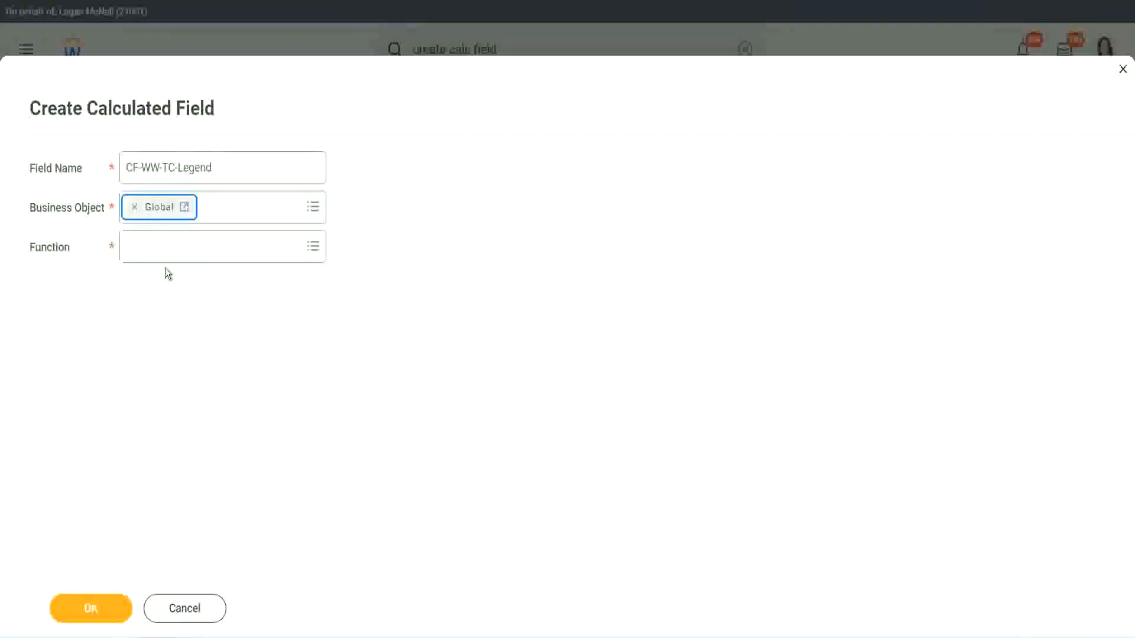
pyautogui.click(163, 244)
pyautogui.write('tc')
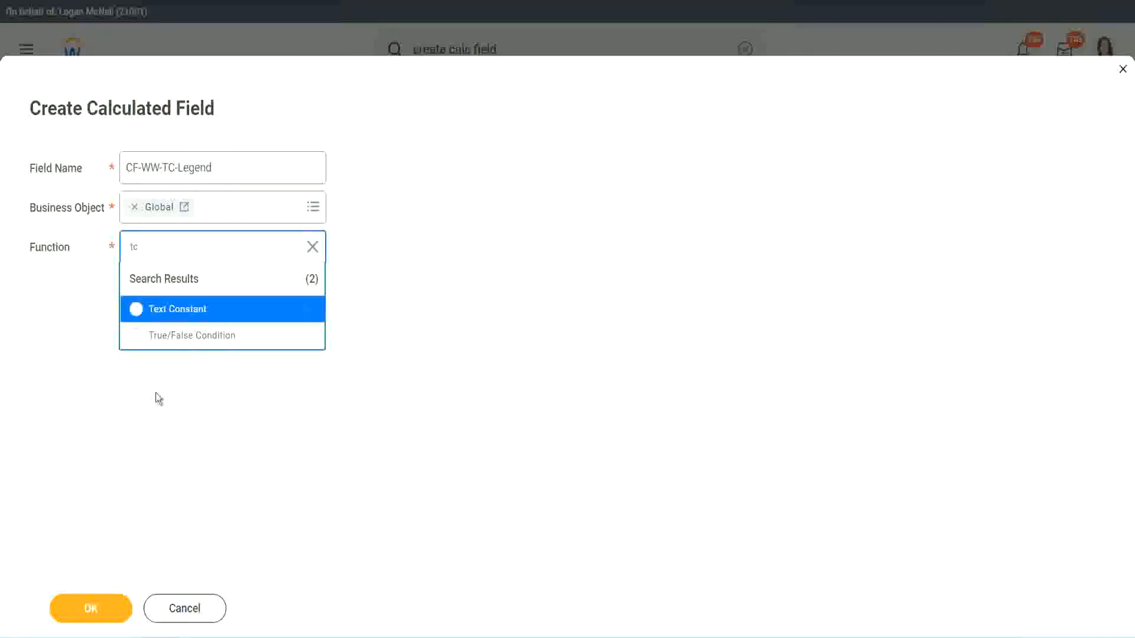
pyautogui.click(218, 312)
pyautogui.click(83, 609)
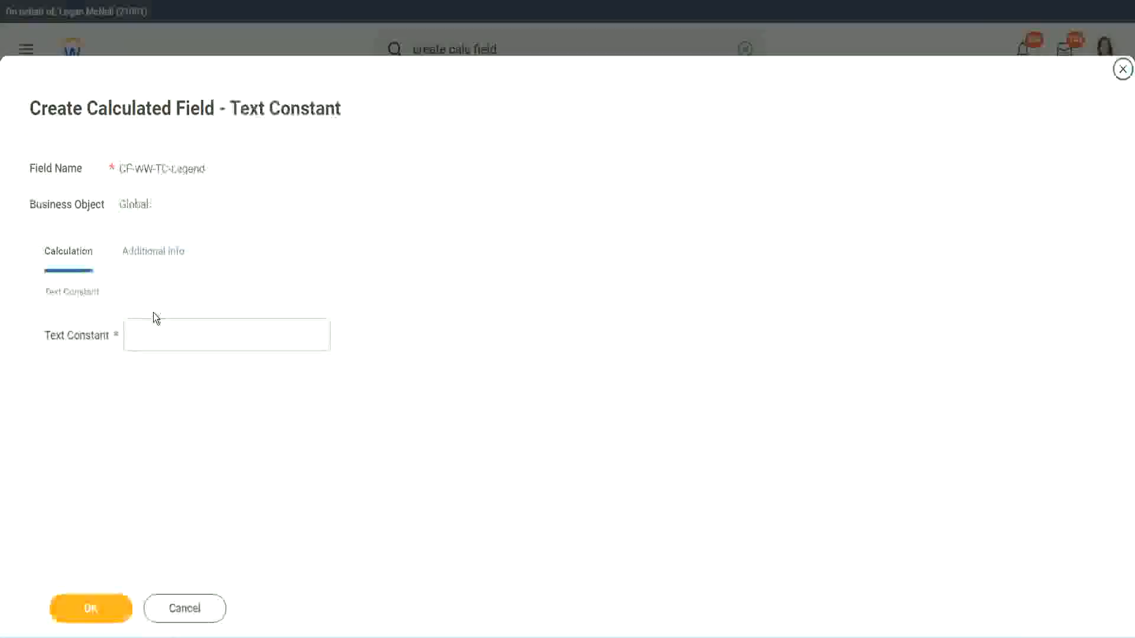
# Set the text constant to Legend and save the calculated field.
pyautogui.click(146, 336)
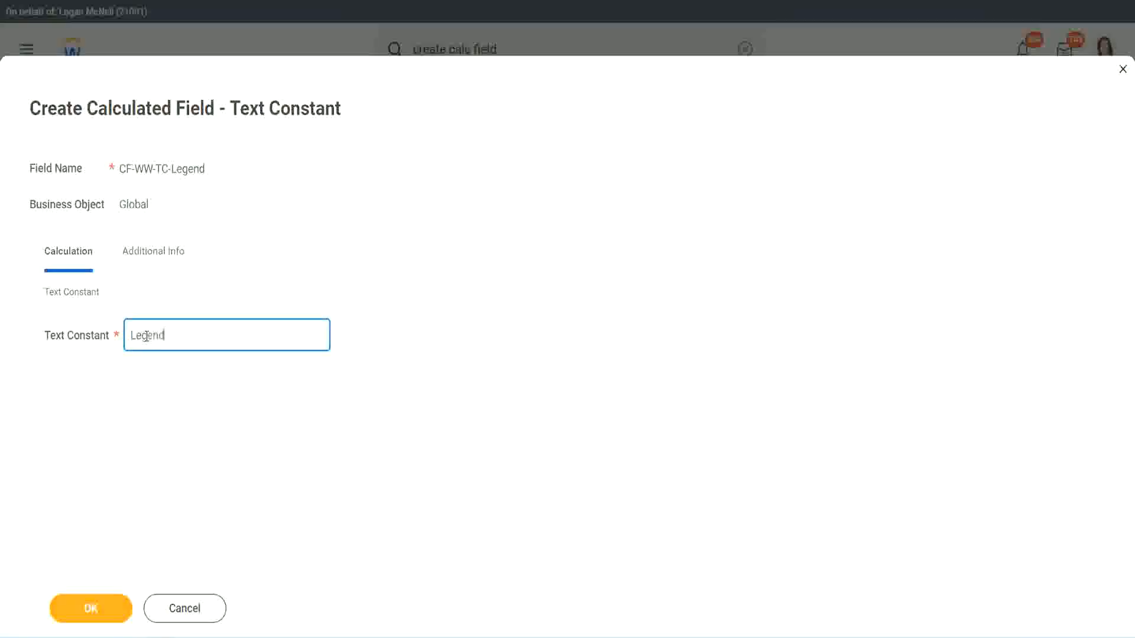
pyautogui.click(98, 609)
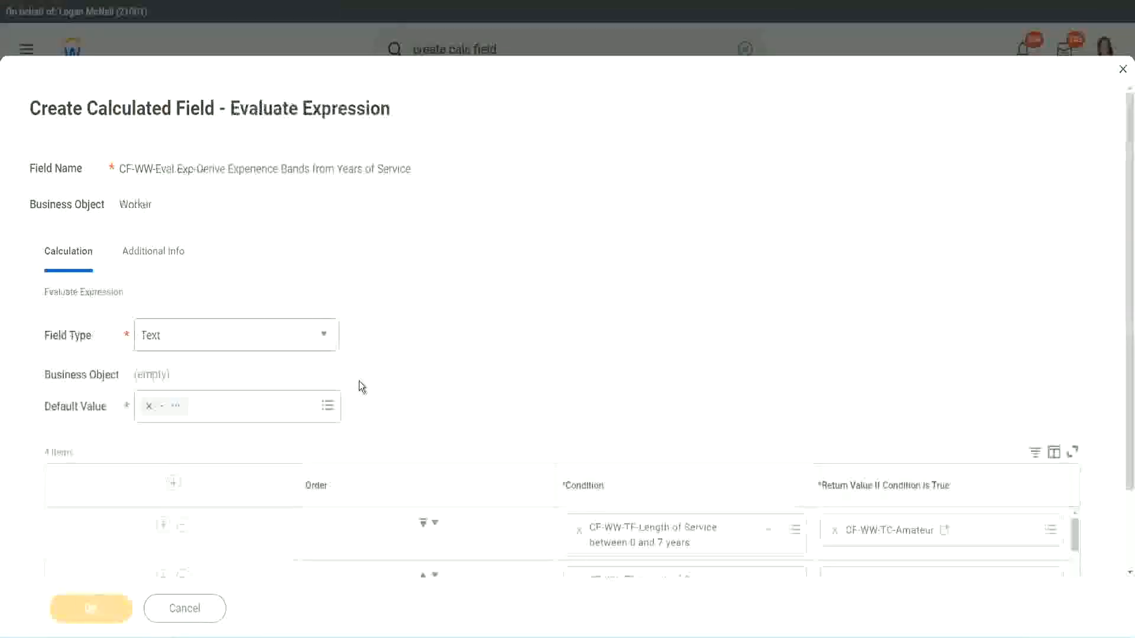
# Check the four length-of-service conditions against their return values and save the Evaluate Expression calculated field.
pyautogui.scroll(-3, 601, 316)
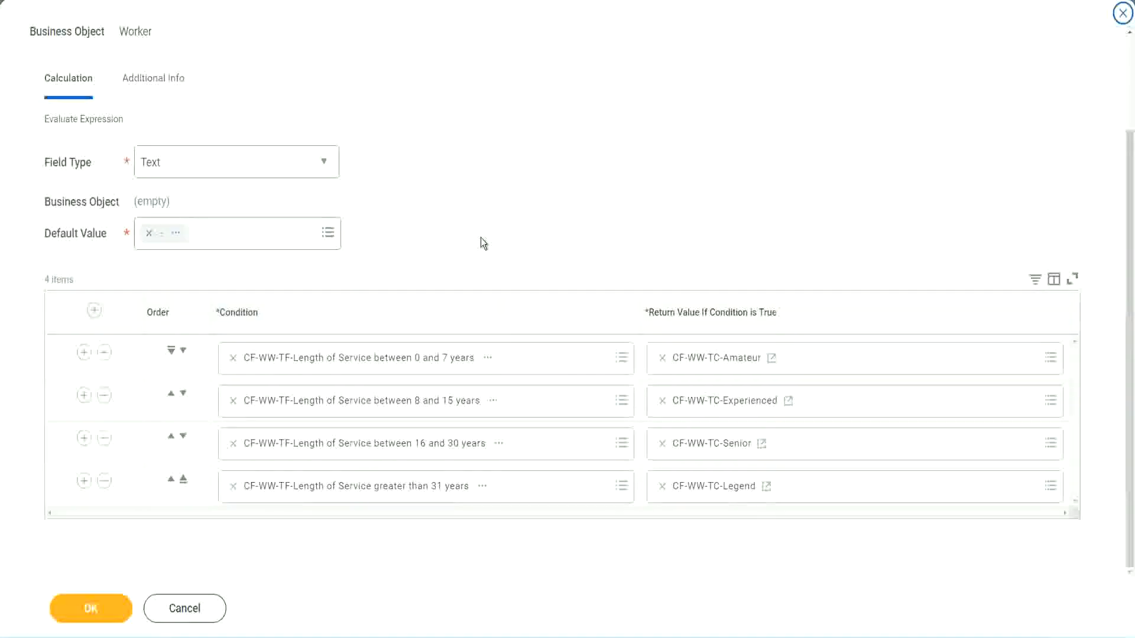
pyautogui.scroll(2, 480, 238)
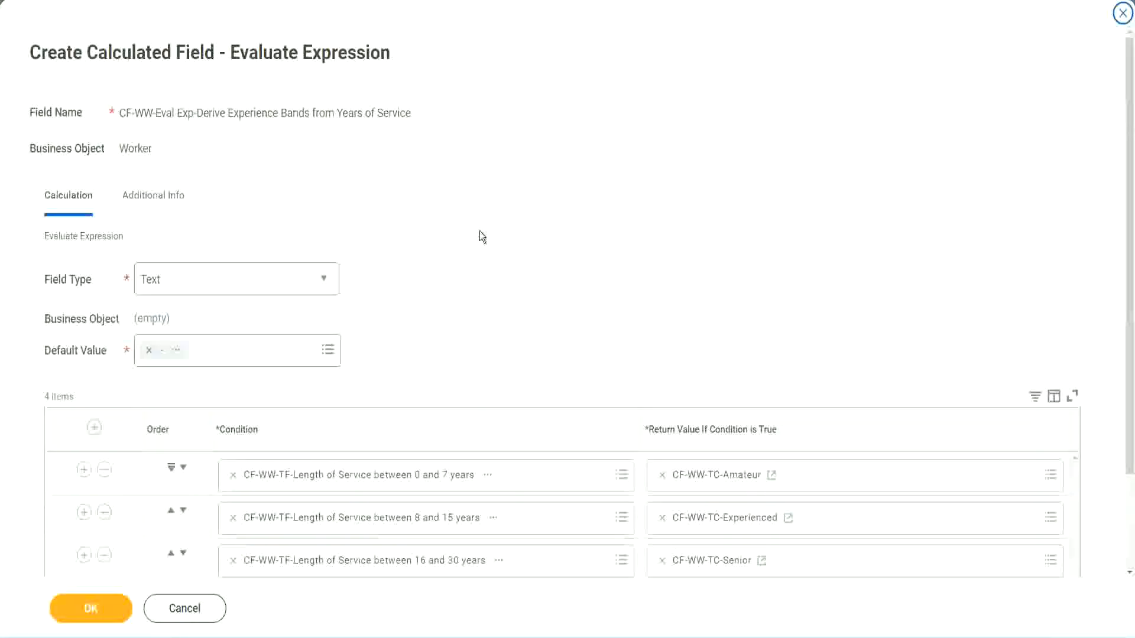
pyautogui.scroll(-2, 480, 232)
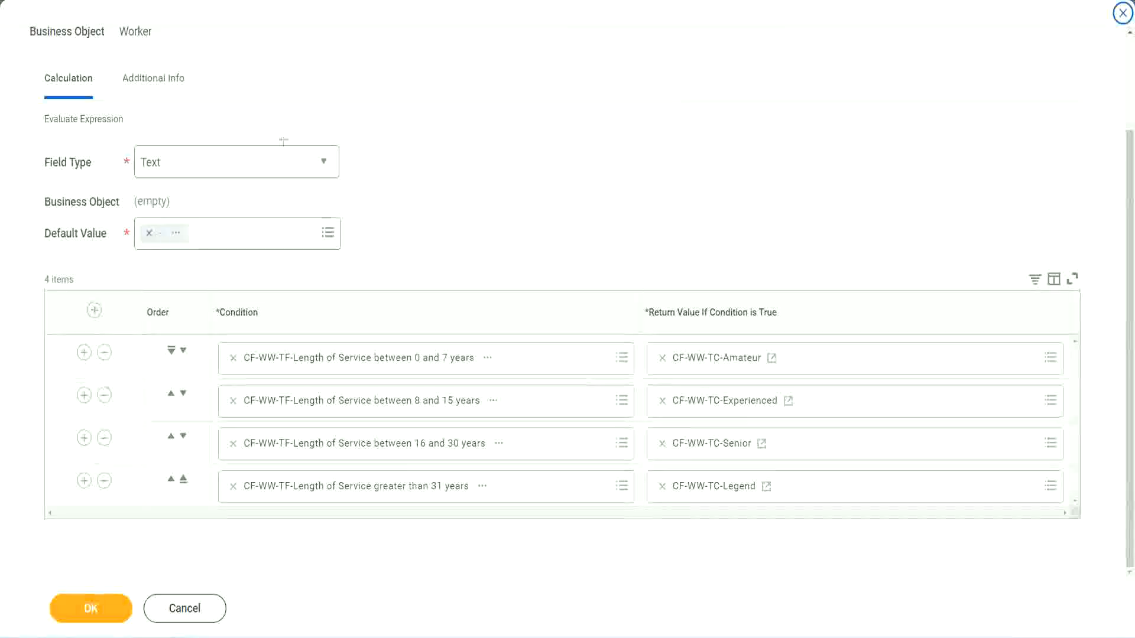
pyautogui.moveTo(726, 167); pyautogui.dragTo(736, 285)
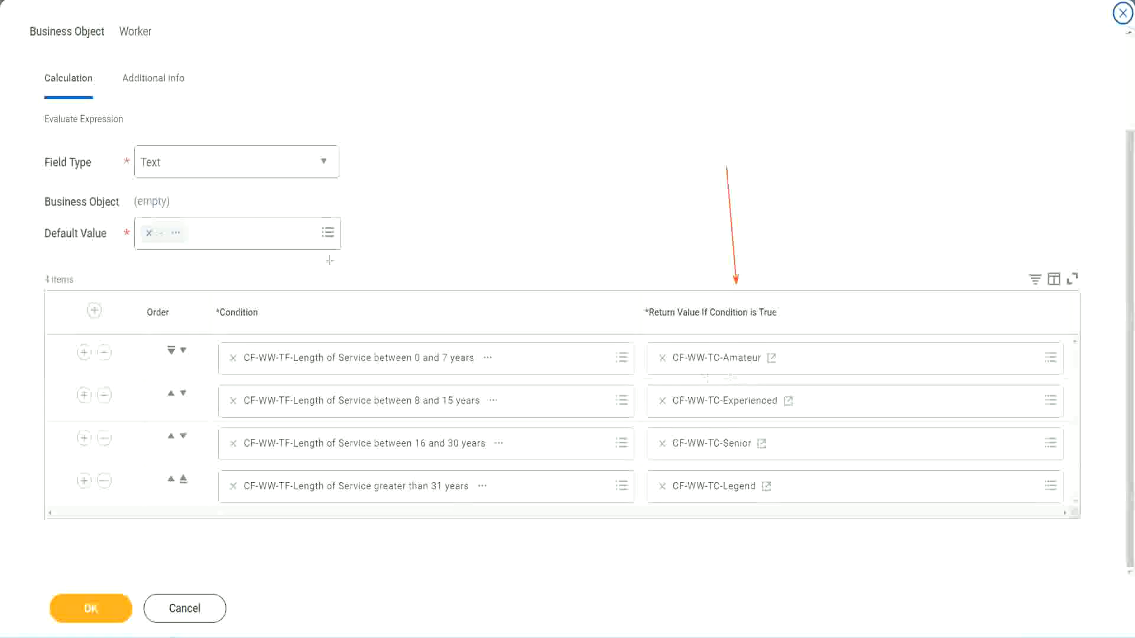
pyautogui.moveTo(140, 102); pyautogui.dragTo(145, 143)
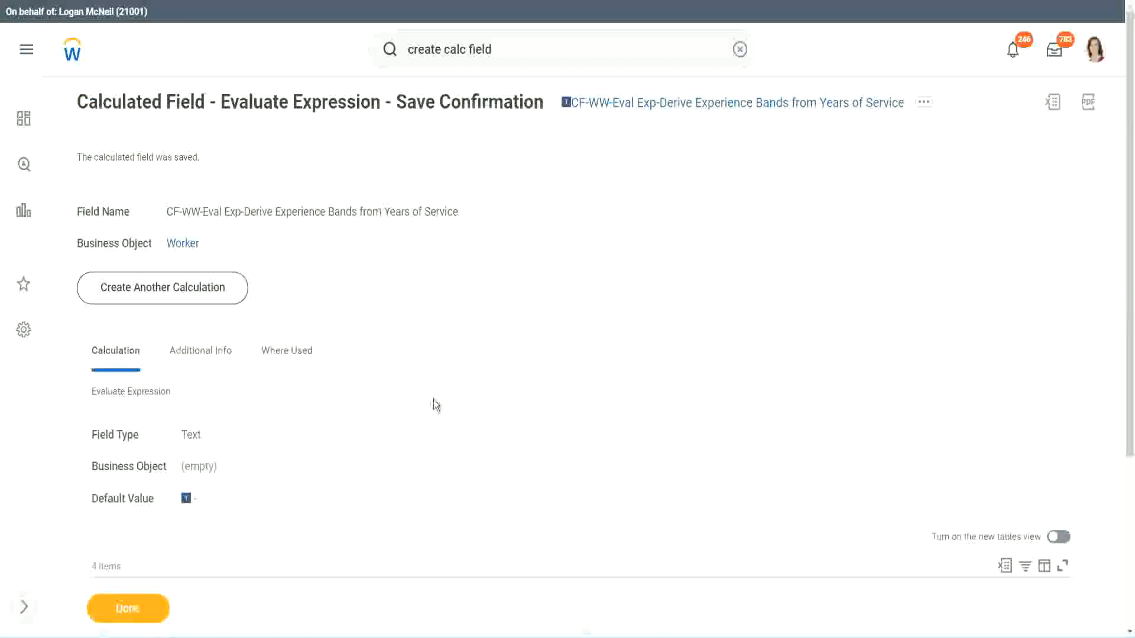
# Review the saved Evaluate Expression field's condition table and copy the calculated field's name.
pyautogui.scroll(-4, 433, 406)
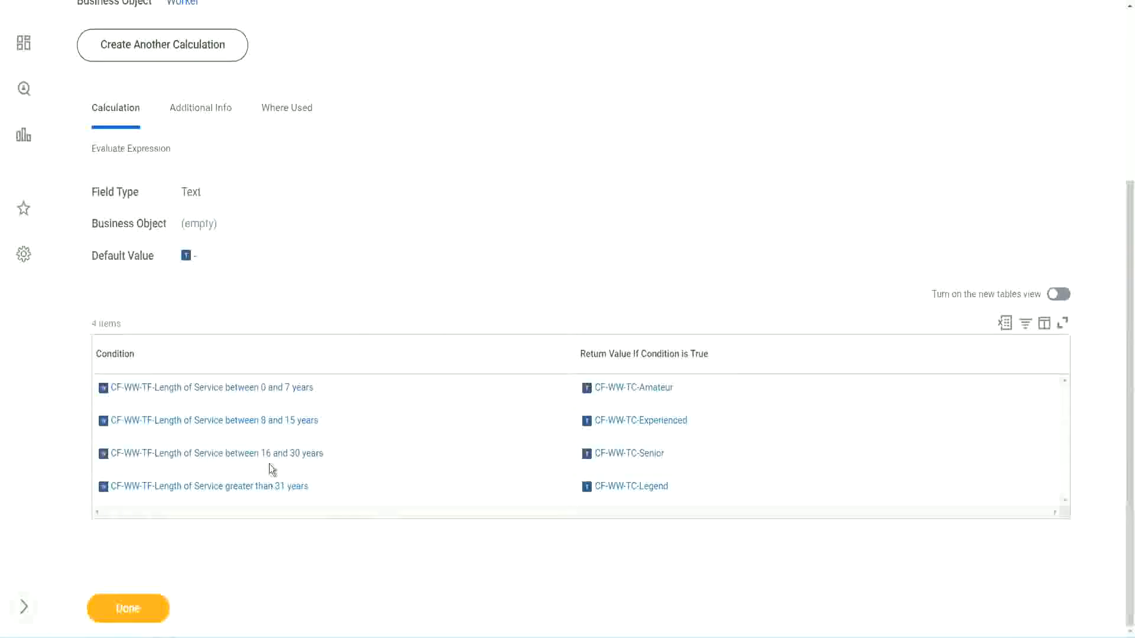
pyautogui.scroll(4, 317, 353)
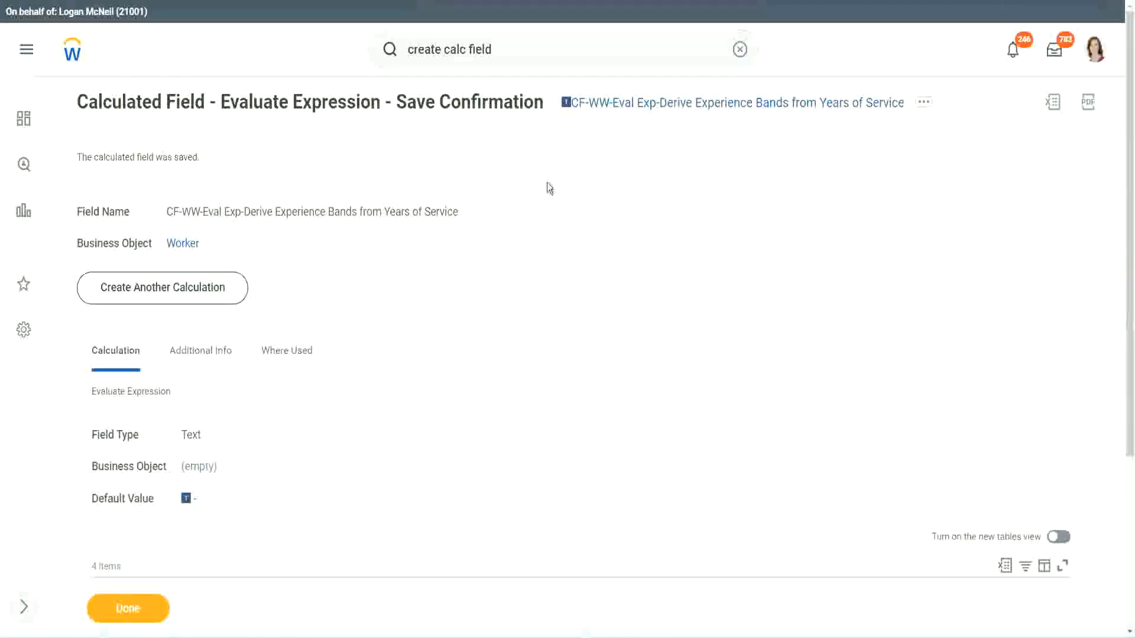
pyautogui.rightClick(665, 111)
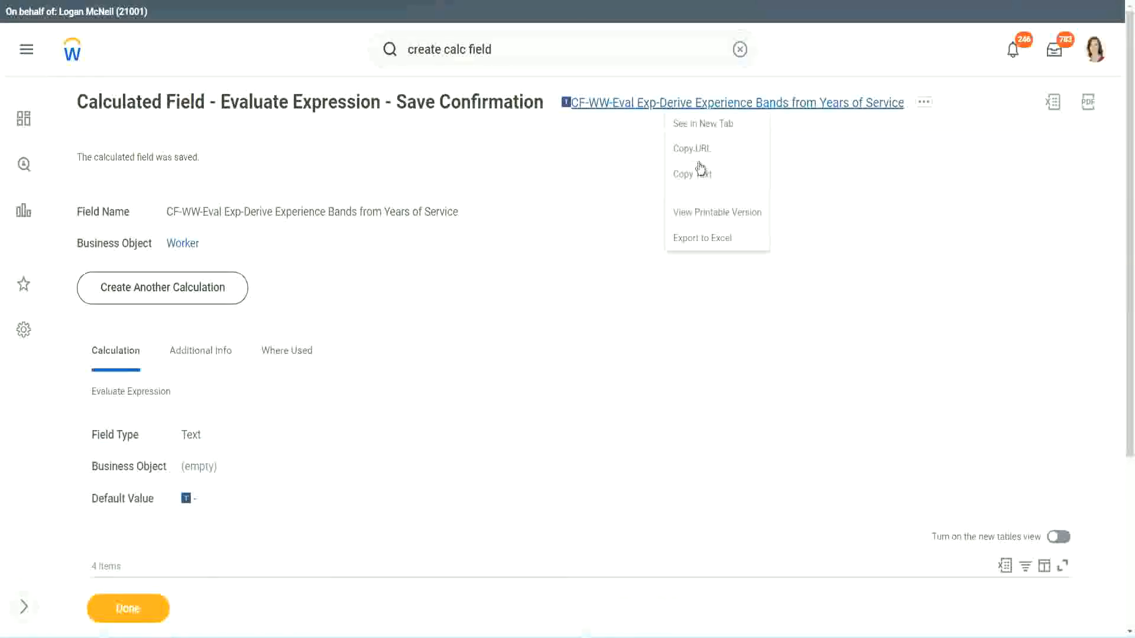
pyautogui.click(698, 180)
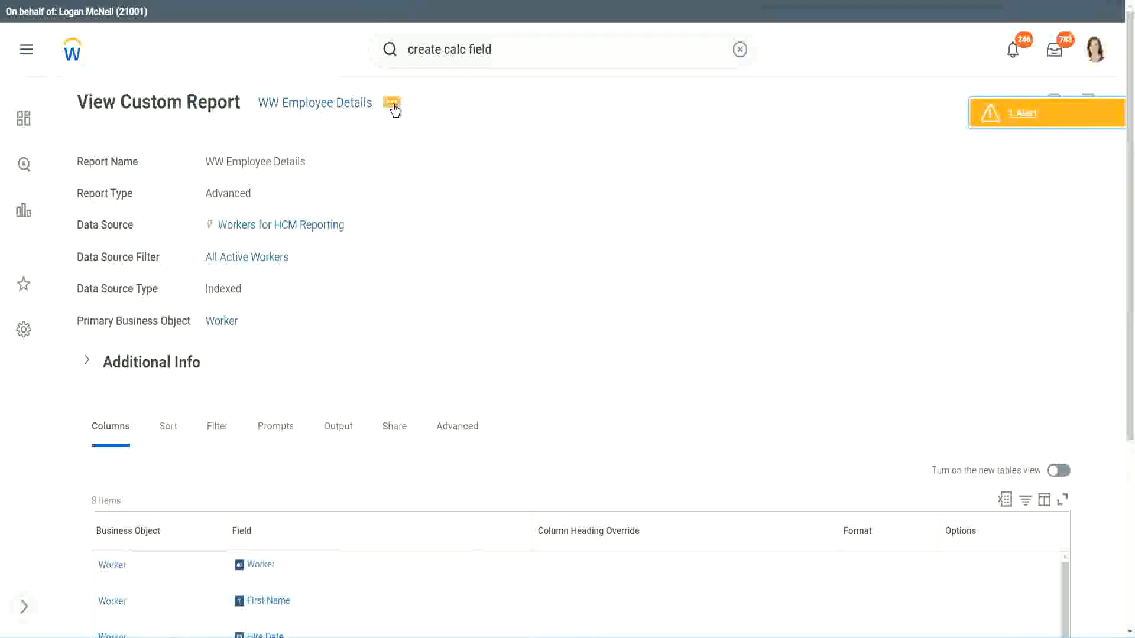
# Open the WW Employee Details custom report for editing.
pyautogui.click(394, 109)
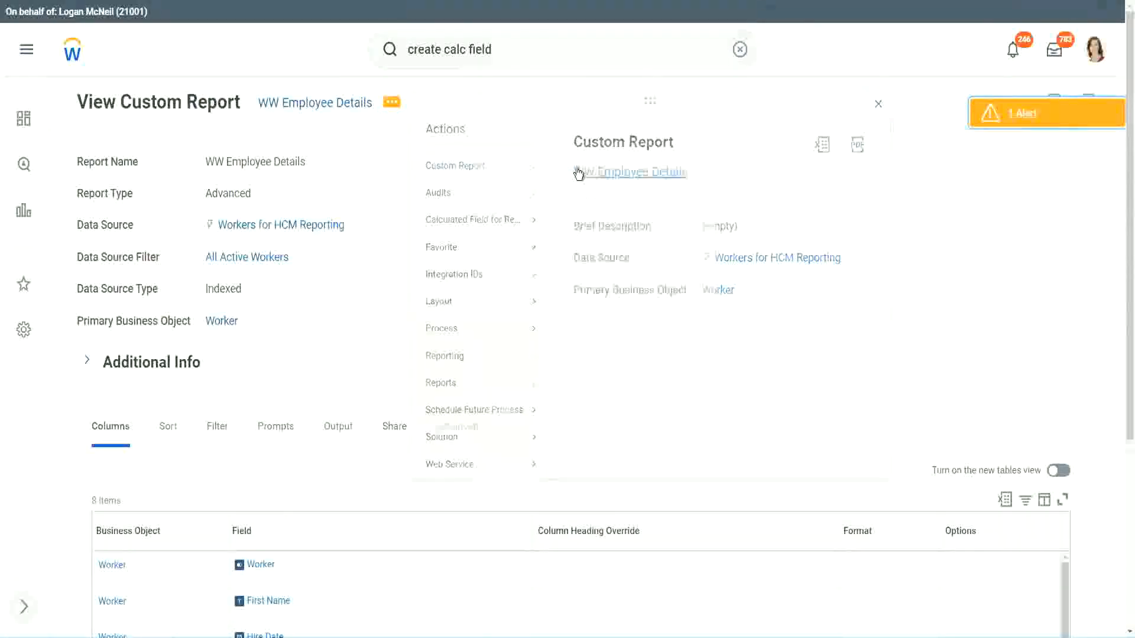
pyautogui.click(578, 173)
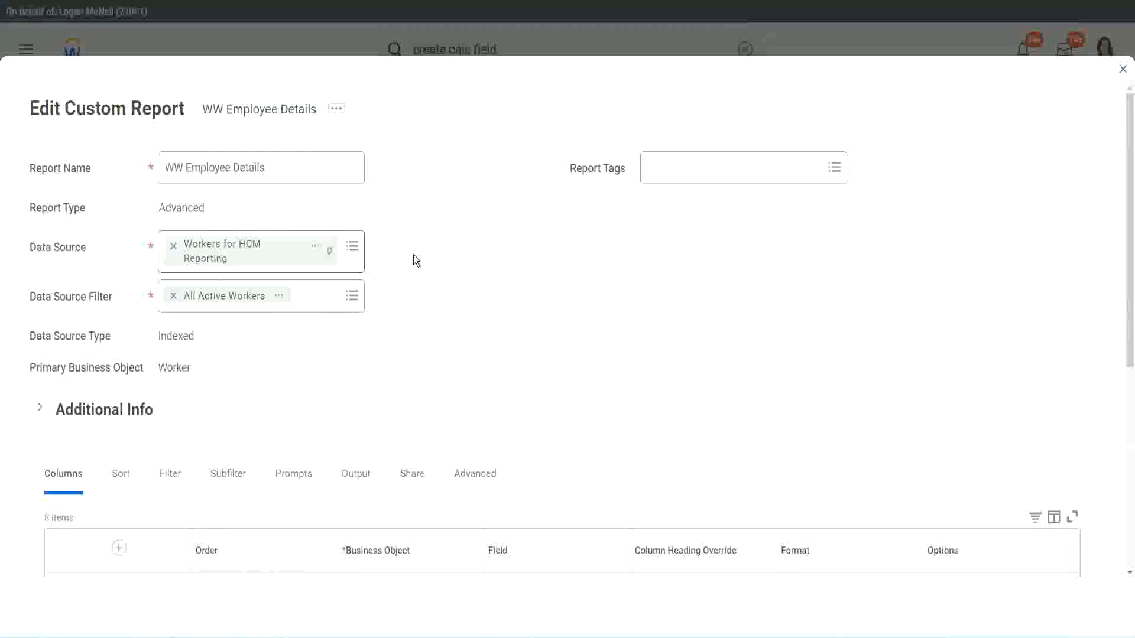
# Add a Worker row at the end of the report's columns and remove the Years of Service substring column.
pyautogui.scroll(-4, 413, 254)
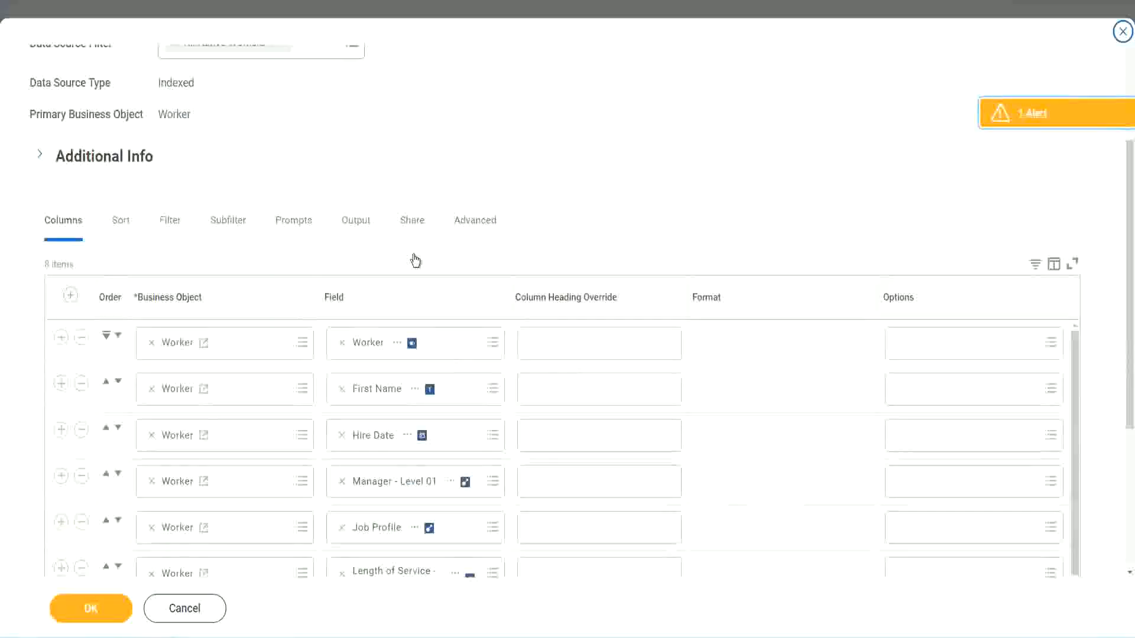
pyautogui.scroll(-2, 413, 260)
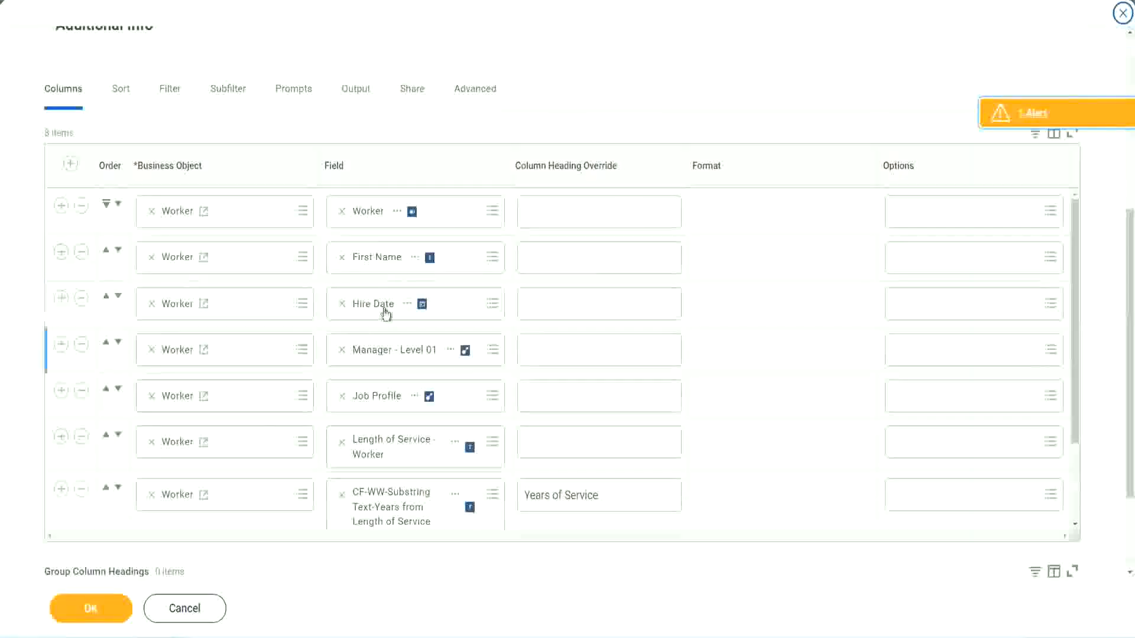
pyautogui.click(61, 490)
pyautogui.scroll(-1, 399, 343)
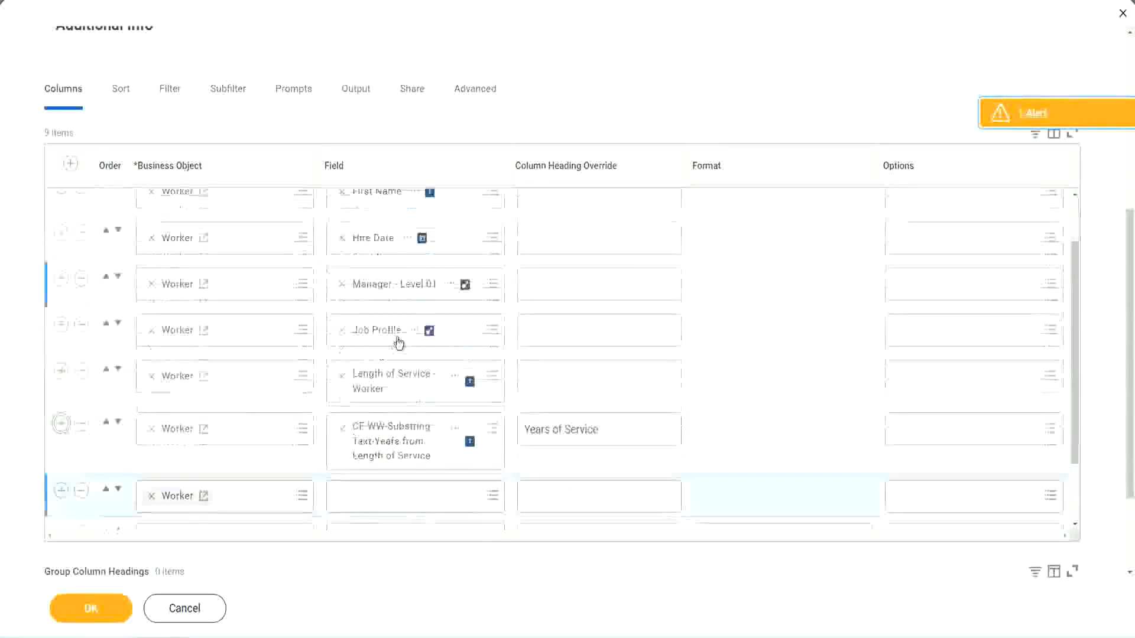
pyautogui.scroll(-3, 399, 342)
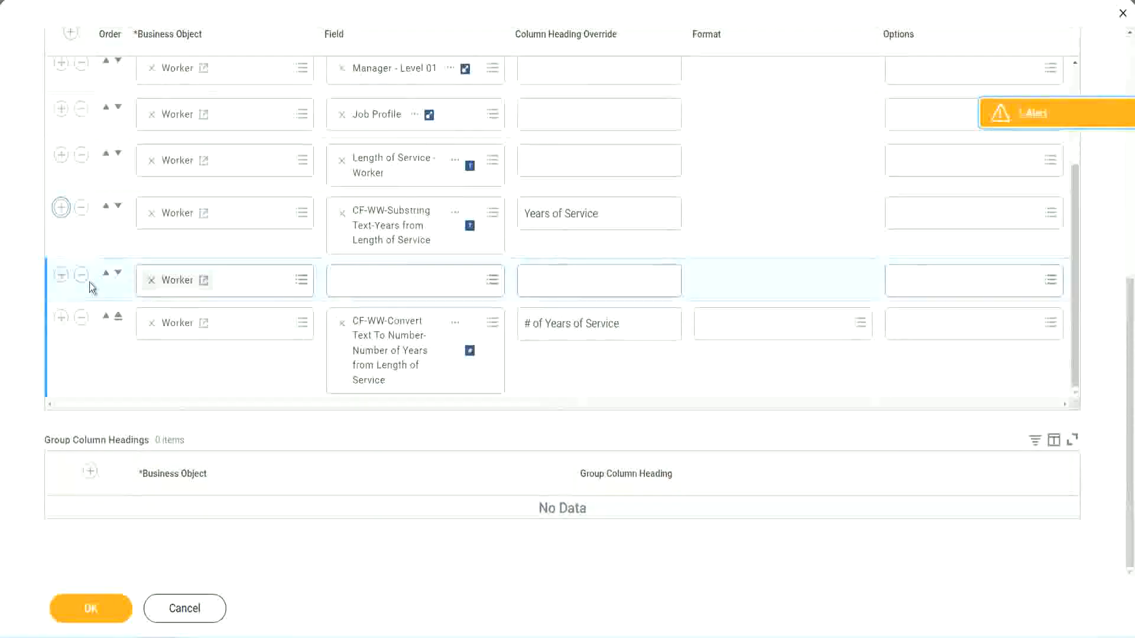
pyautogui.click(118, 275)
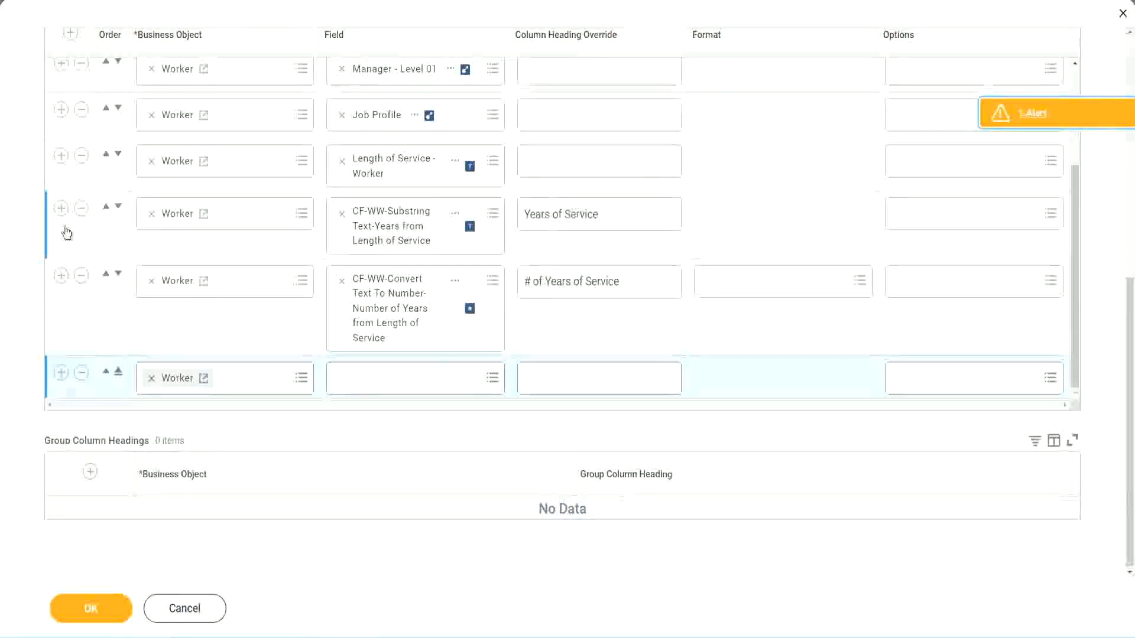
pyautogui.click(81, 208)
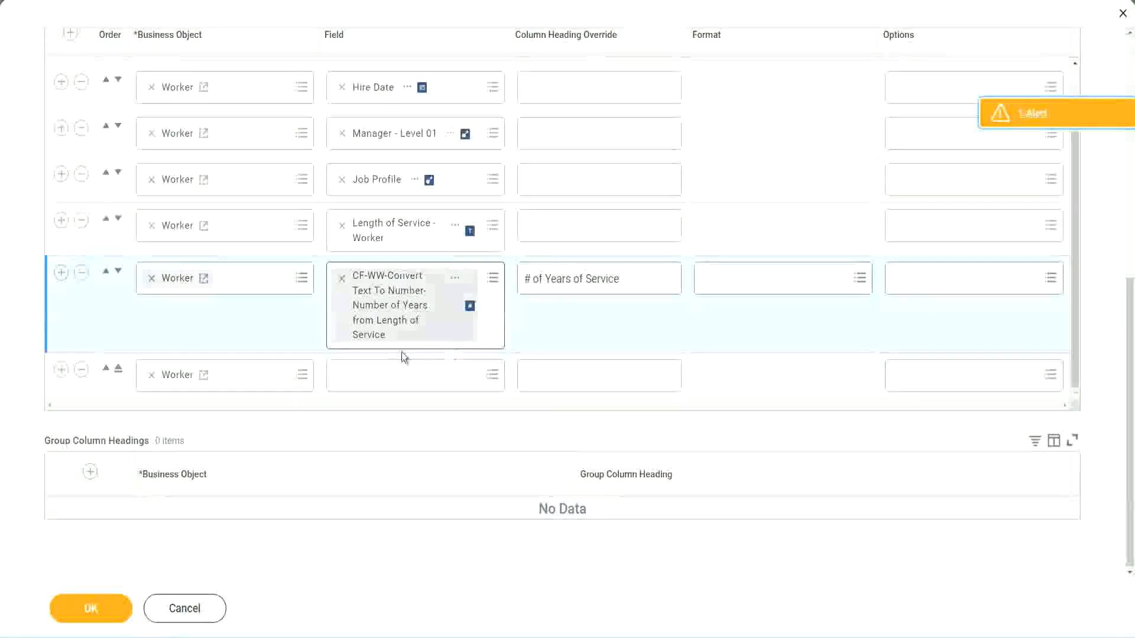
# Set the new row's field to CF-WW-Eval Exp-Derive Experience Bands from Years of Service, override its heading with "Experience Bands", and save the report.
pyautogui.click(370, 376)
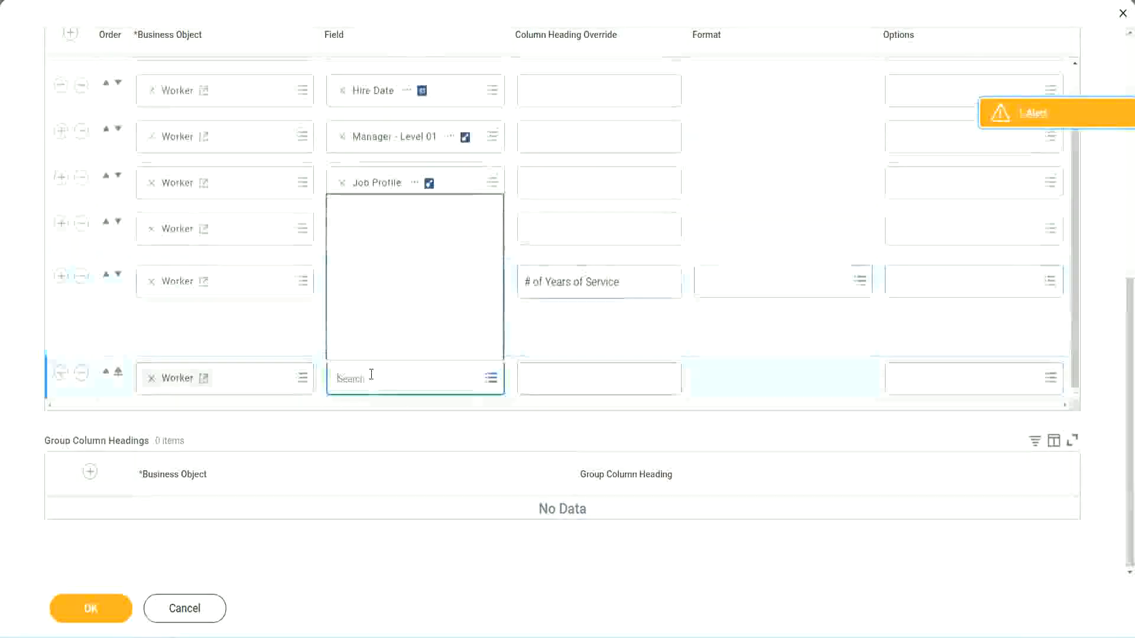
pyautogui.hotkey('ctrl', 'v')
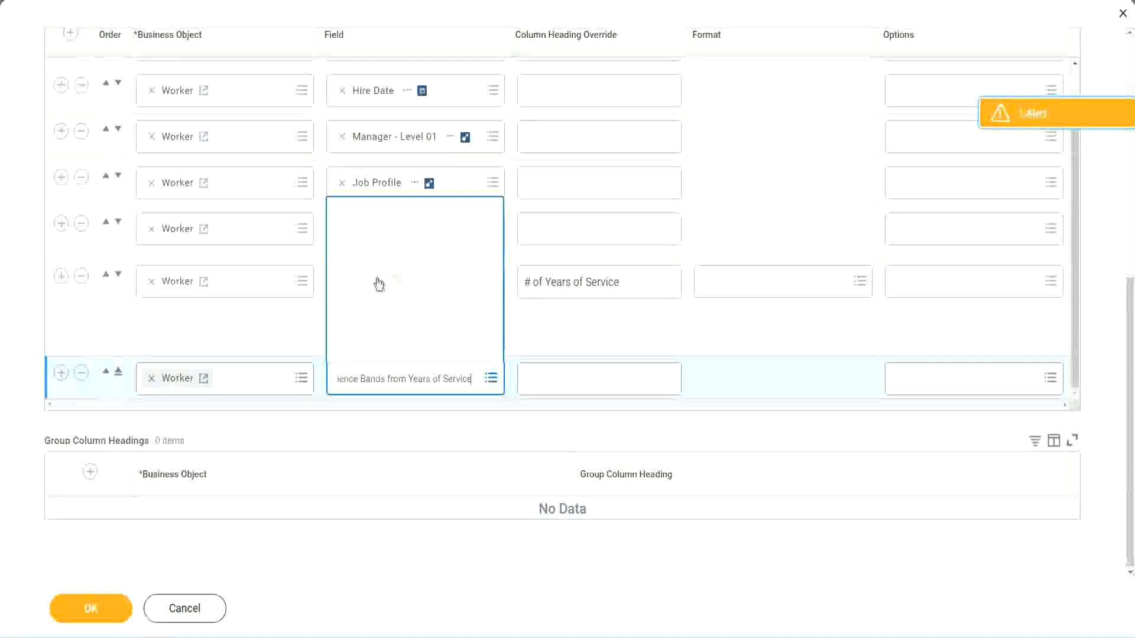
pyautogui.click(578, 340)
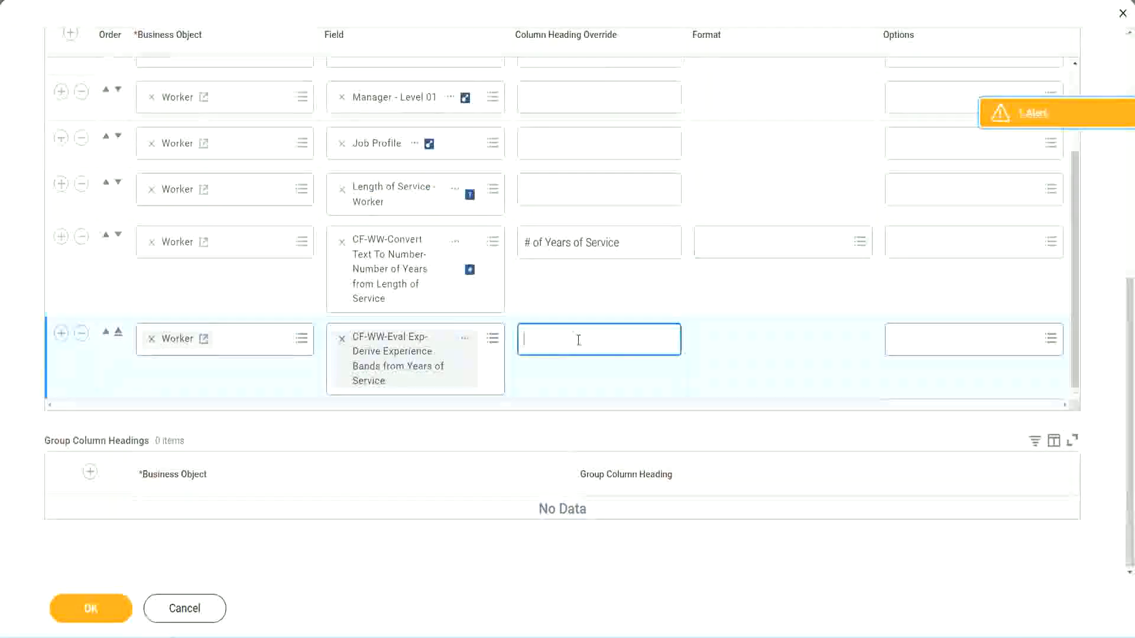
pyautogui.write('Experience B')
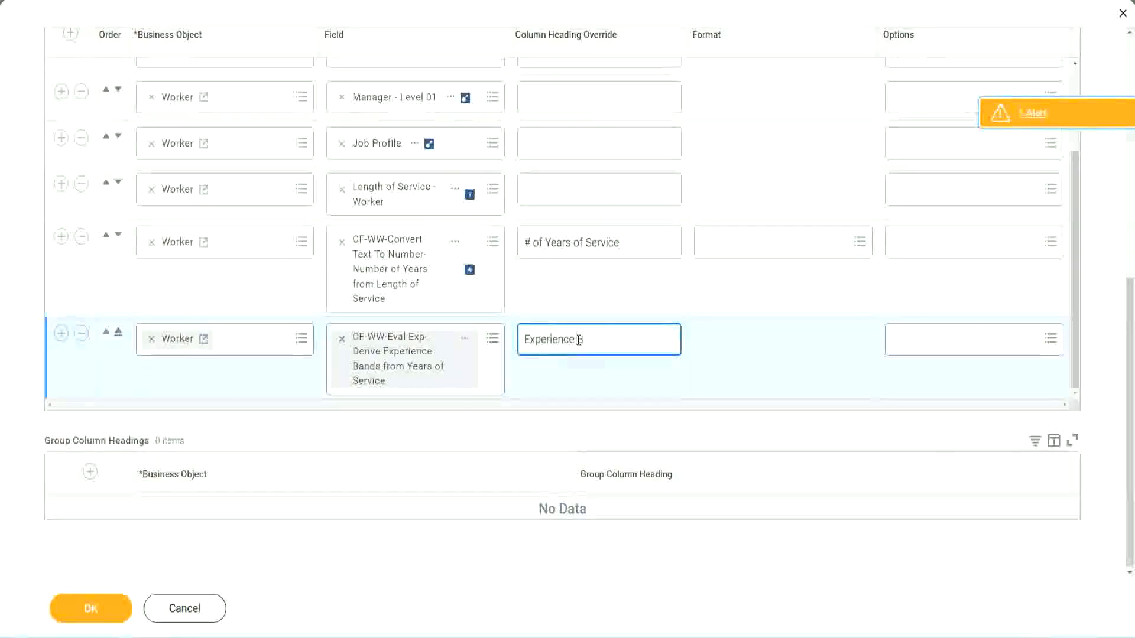
pyautogui.write('ands')
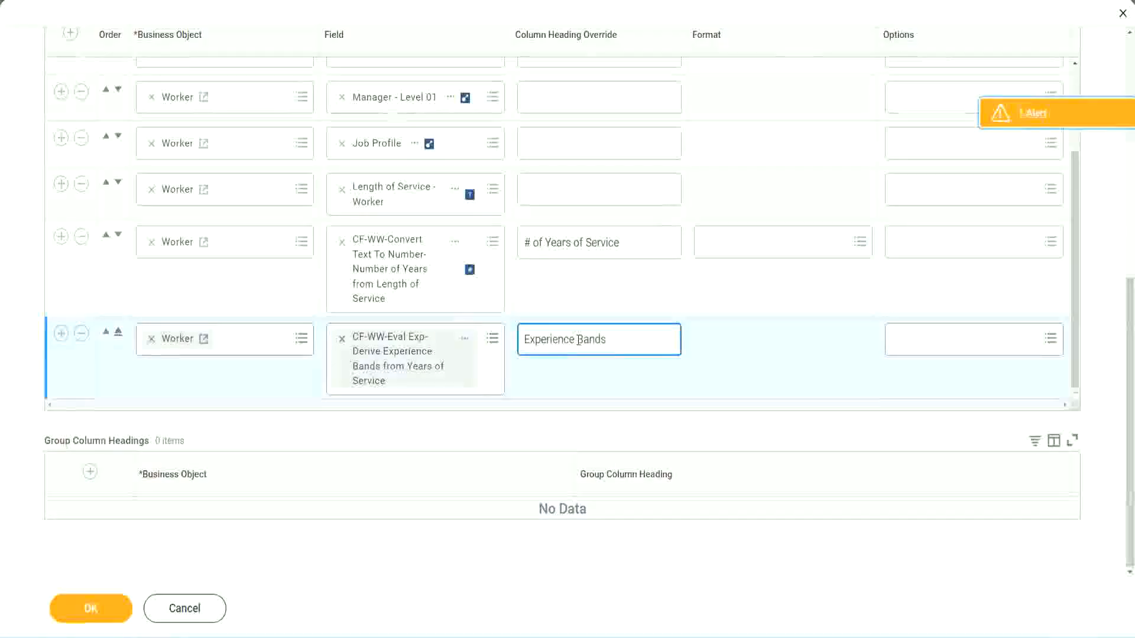
pyautogui.click(109, 611)
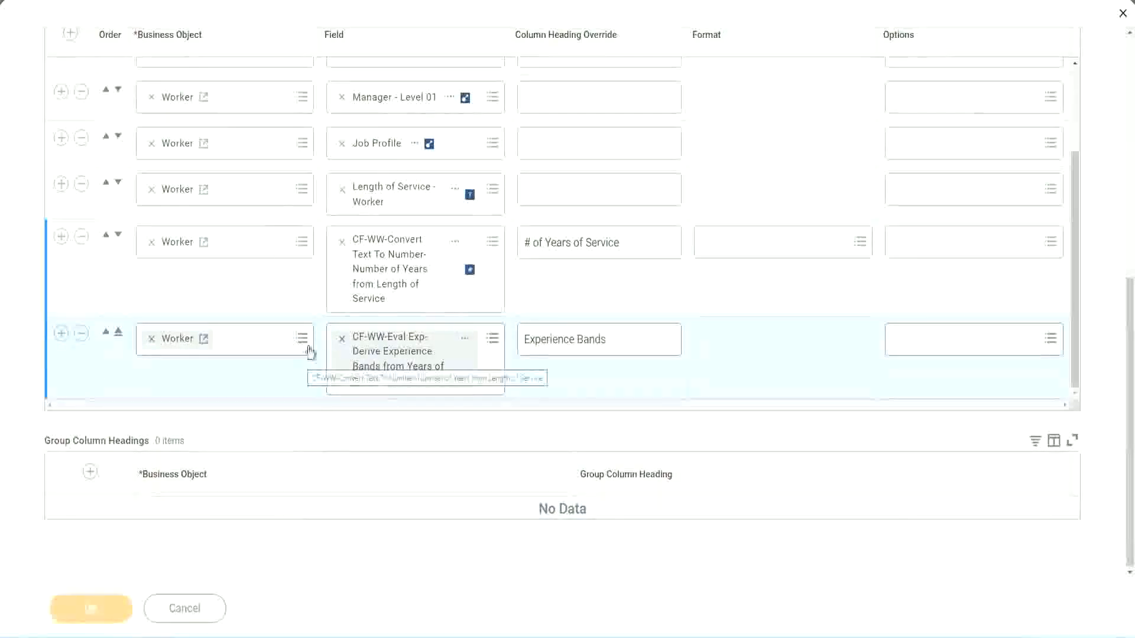
# Run the WW Employee Details report with the worker type, employee type and contingent worker type prompts left blank.
pyautogui.scroll(-4, 293, 440)
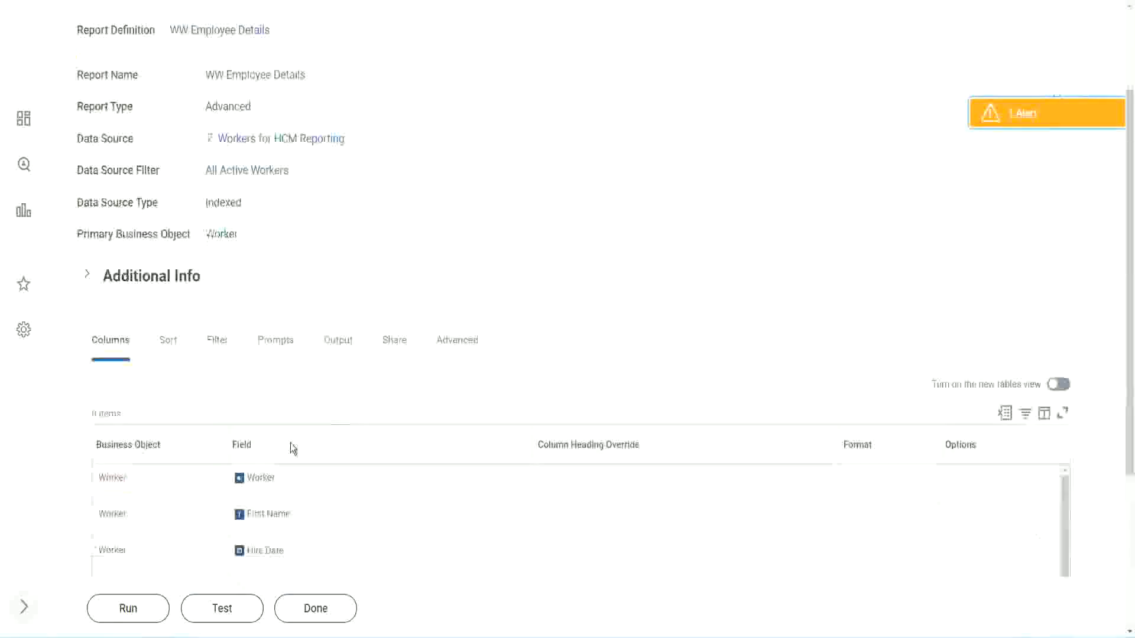
pyautogui.click(134, 620)
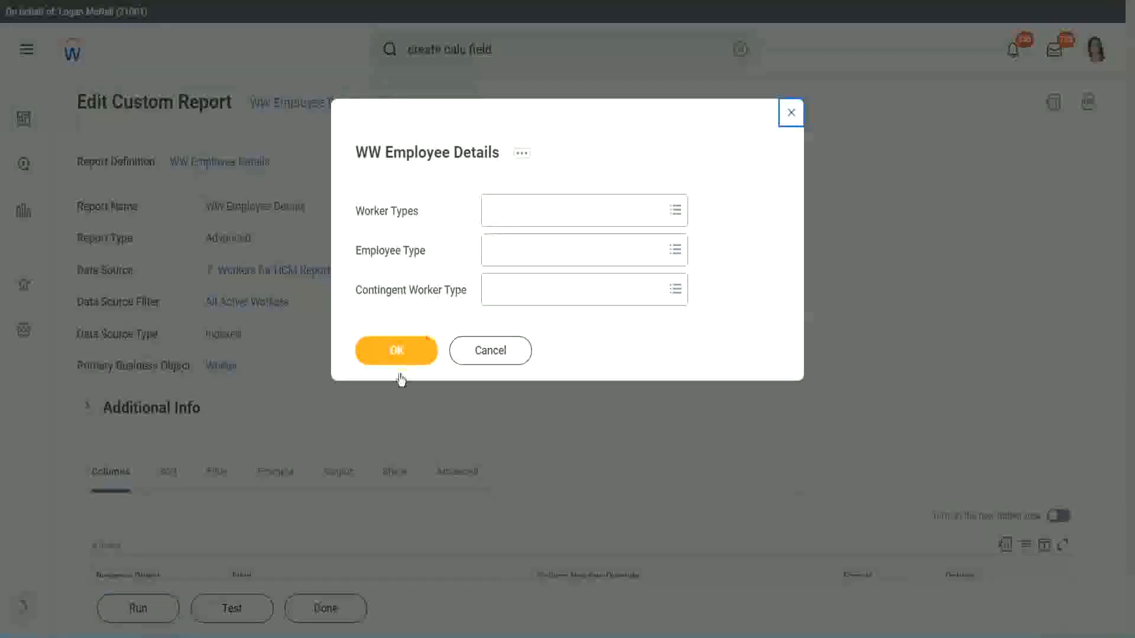
pyautogui.click(417, 340)
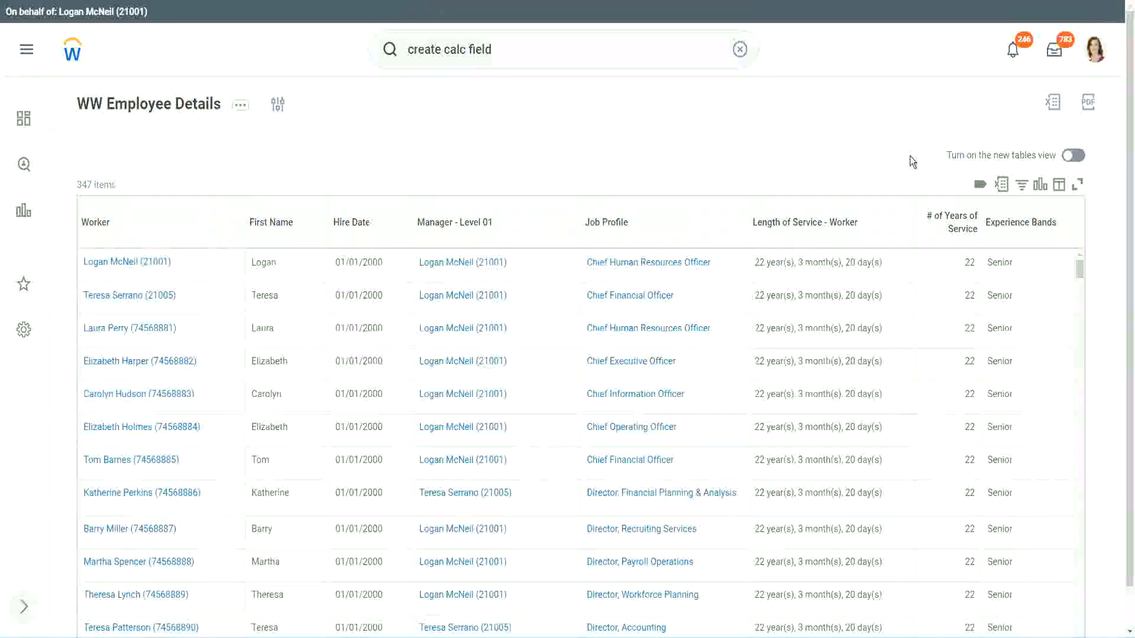
pyautogui.scroll(-1, 911, 158)
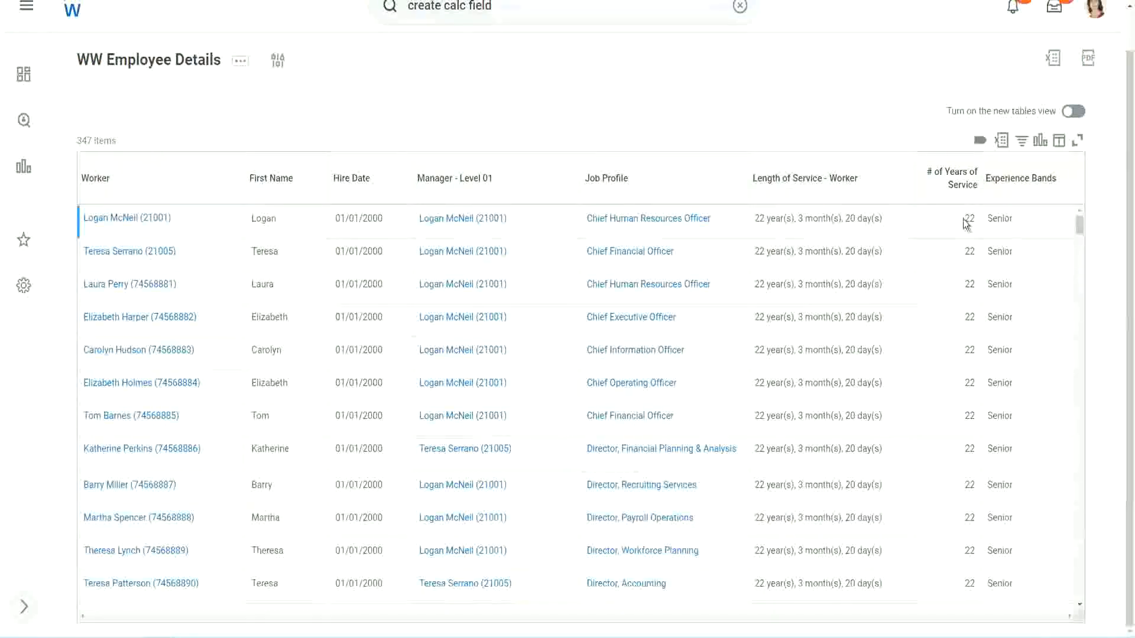
# Compare the first worker's years of service with the 16 - 30 years Senior band in the Notepad++ notes.
pyautogui.doubleClick(968, 220)
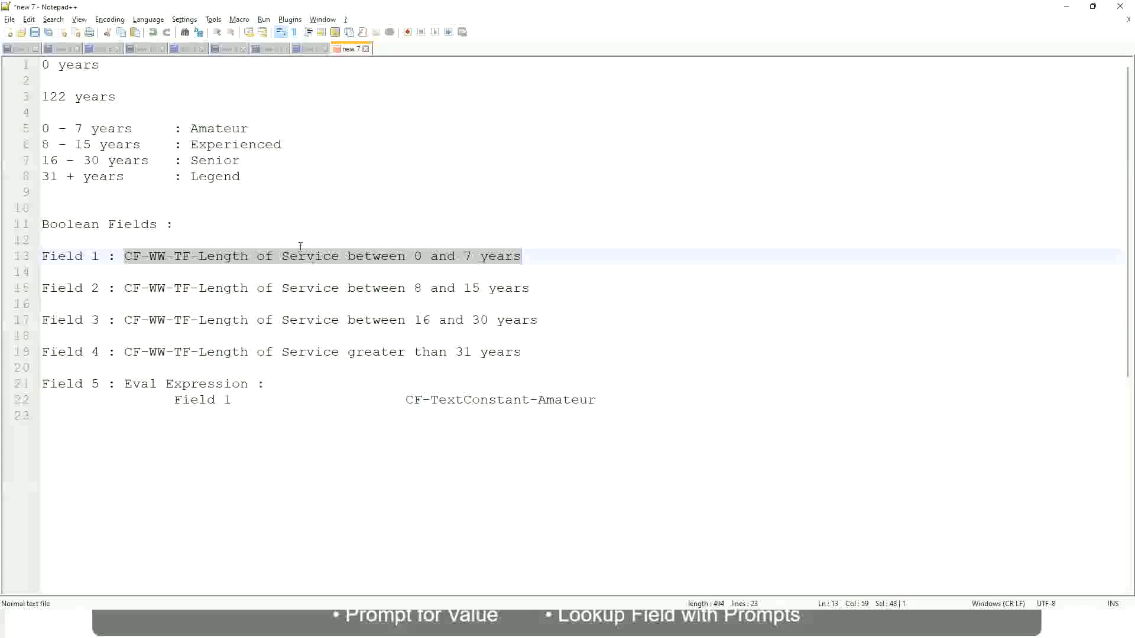
pyautogui.click(216, 208)
pyautogui.click(197, 160)
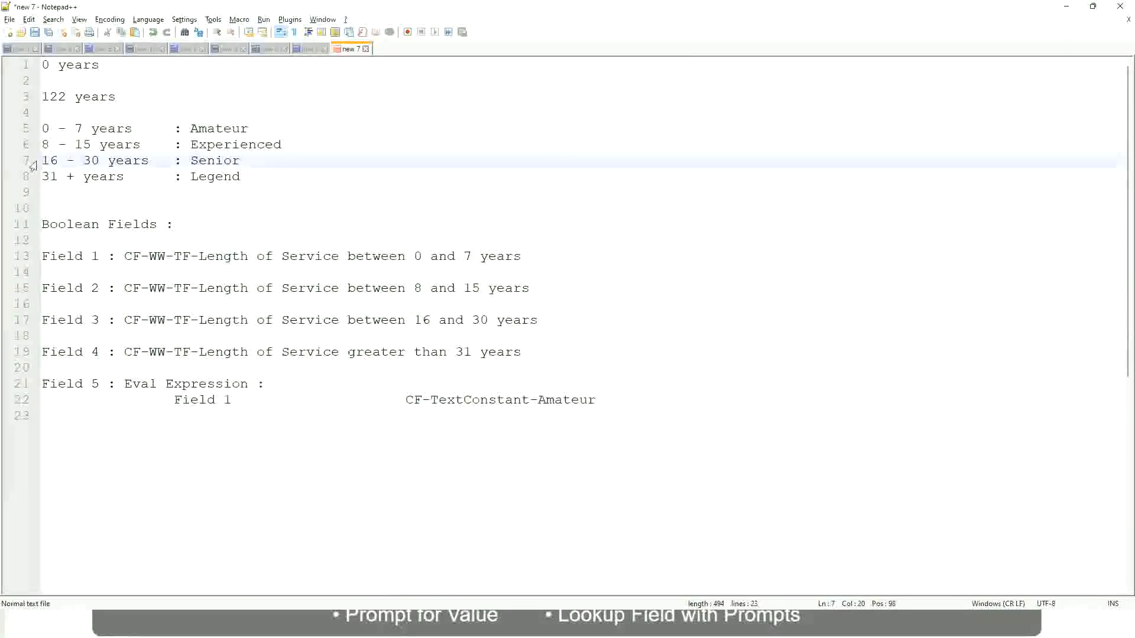
pyautogui.moveTo(36, 166); pyautogui.dragTo(153, 169)
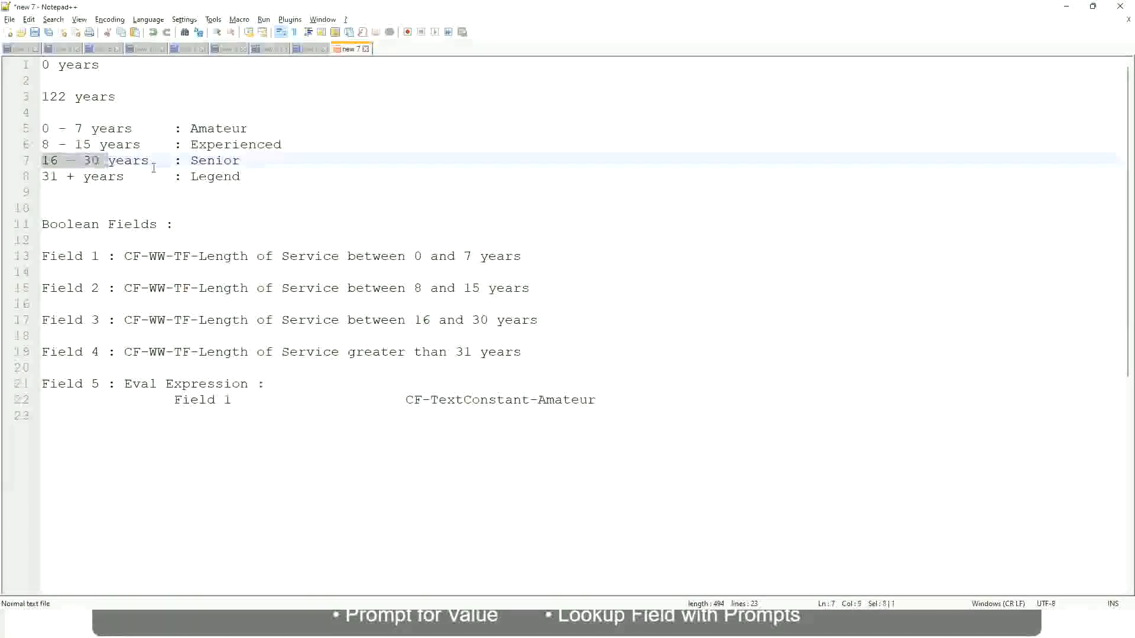
pyautogui.doubleClick(210, 161)
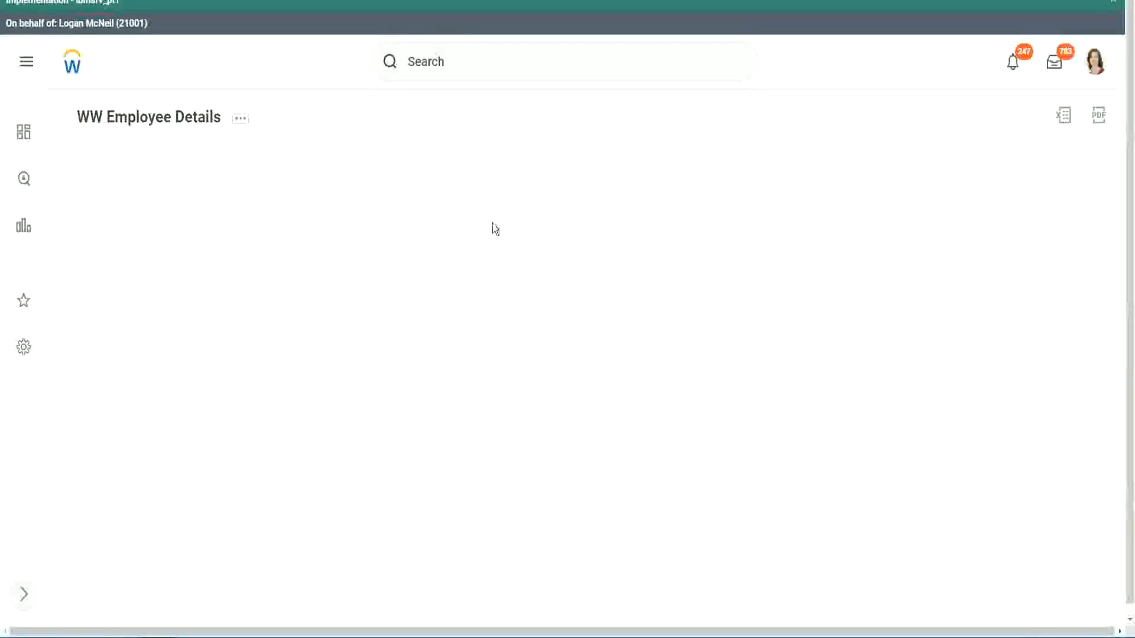
# Go through the report rows in Workday, comparing # of Years of Service with the Experience Bands values.
pyautogui.scroll(-2, 977, 358)
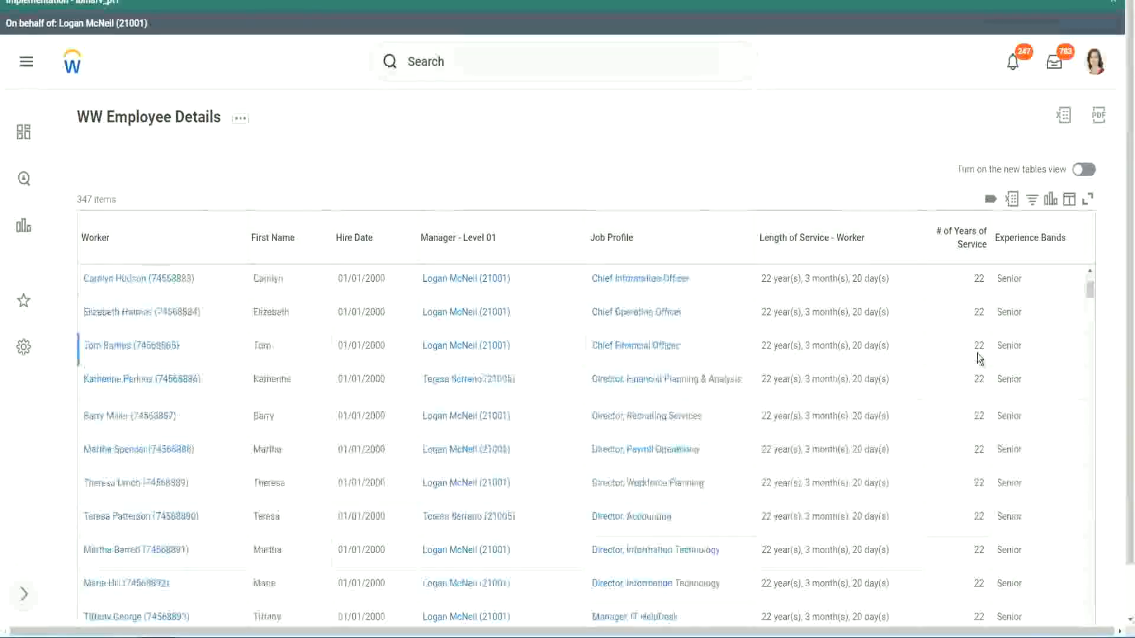
pyautogui.scroll(-5, 981, 359)
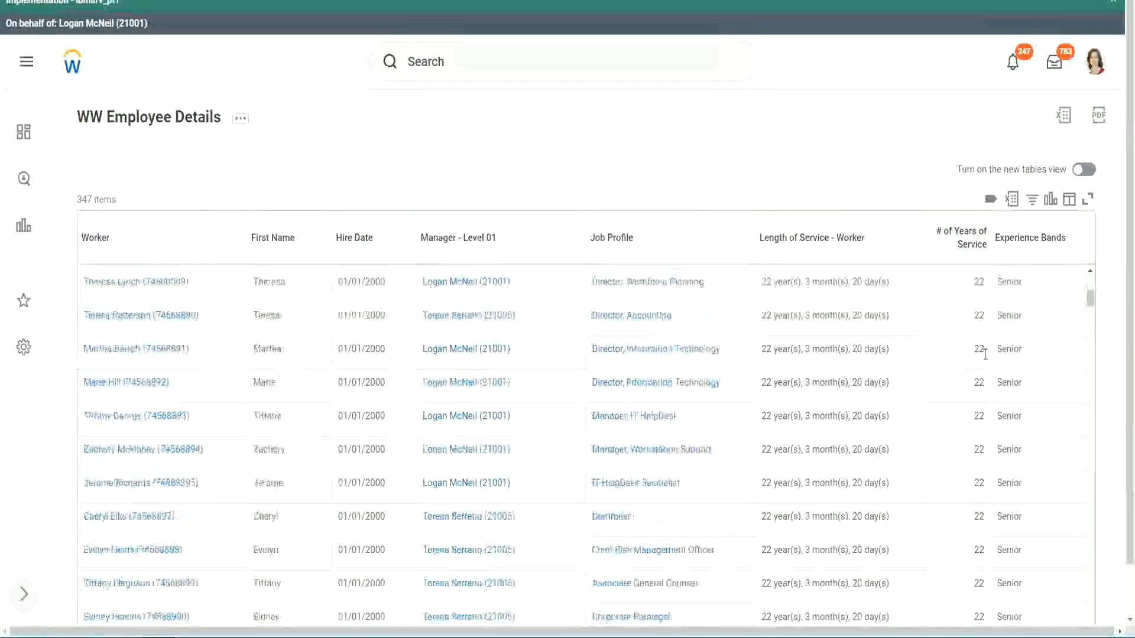
pyautogui.scroll(-5, 988, 391)
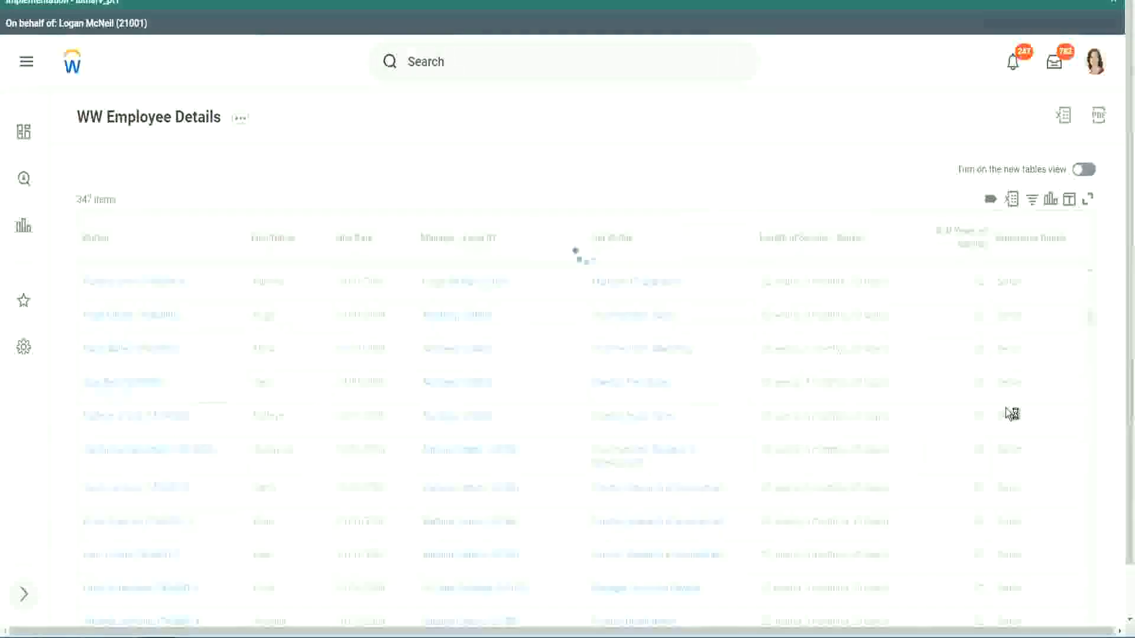
pyautogui.scroll(-1, 1005, 408)
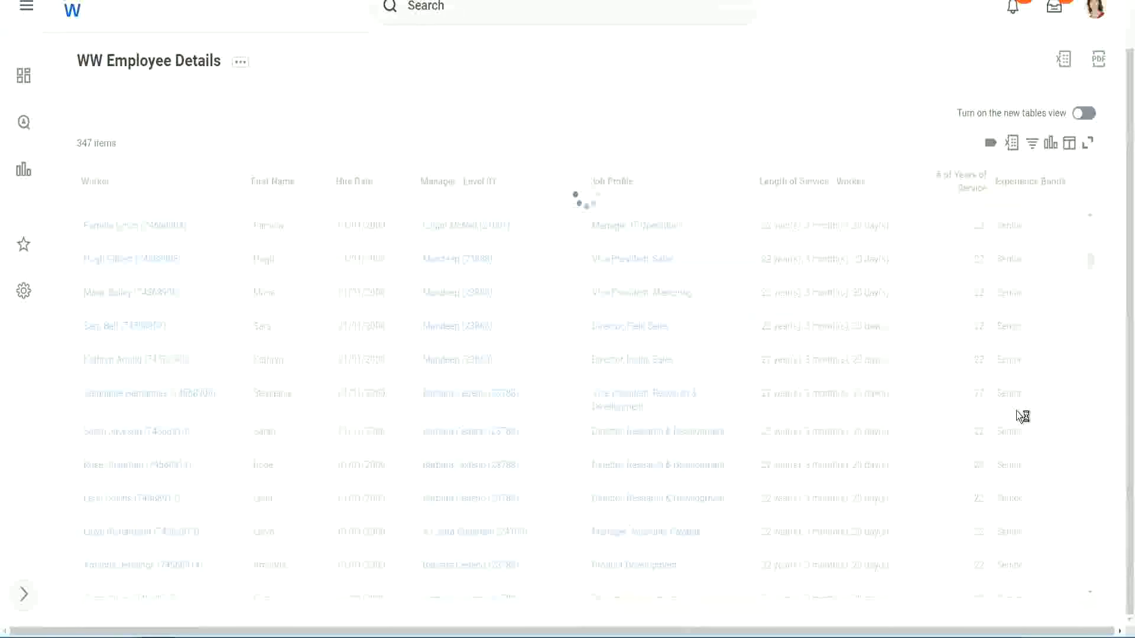
pyautogui.scroll(-5, 1052, 333)
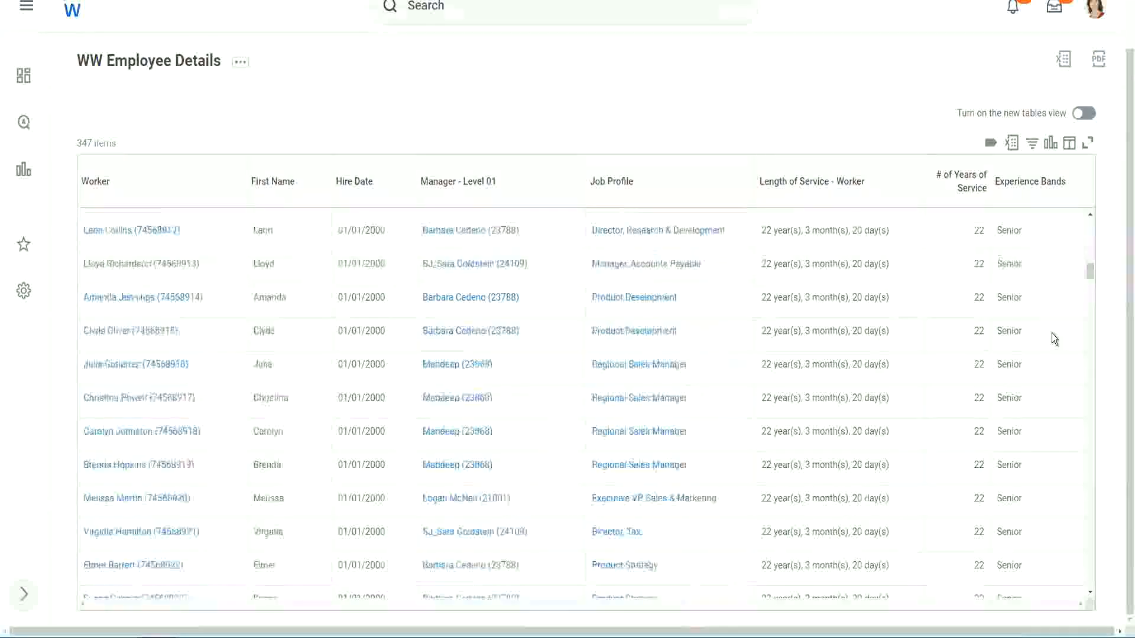
pyautogui.scroll(-4, 1051, 332)
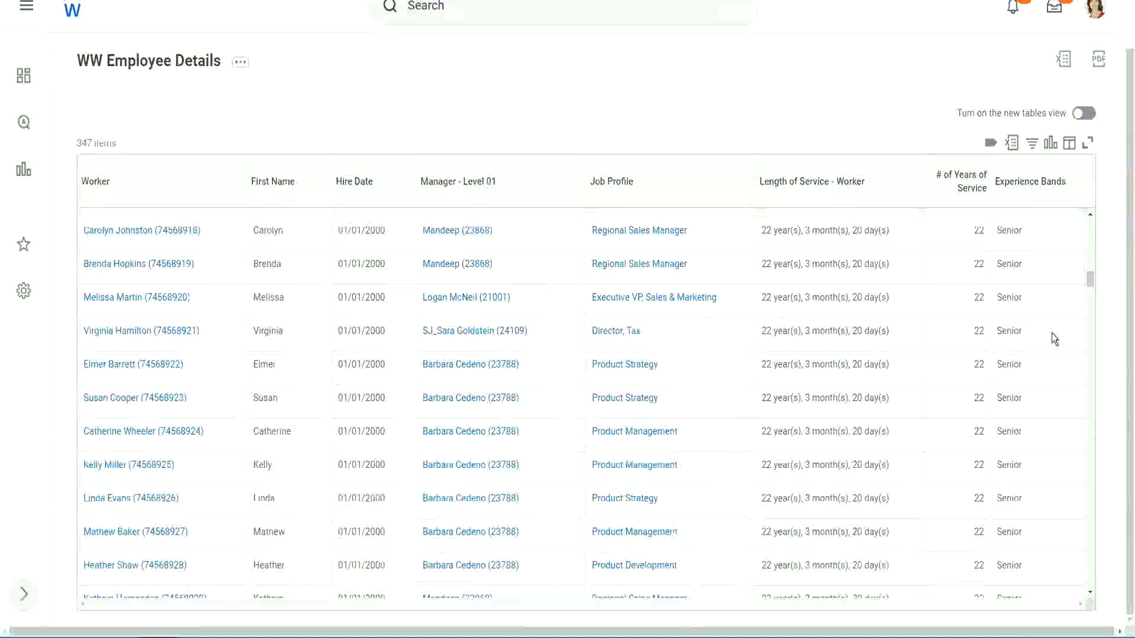
pyautogui.scroll(-8, 1052, 333)
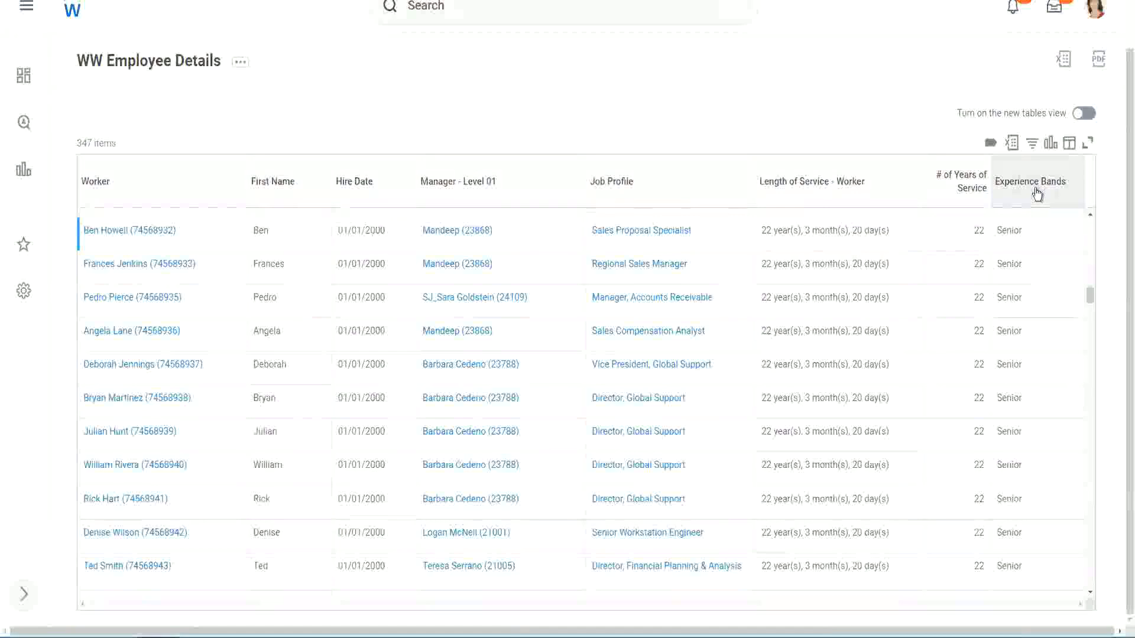
# Filter the Experience Bands column for values that contain "Amateur".
pyautogui.click(1037, 195)
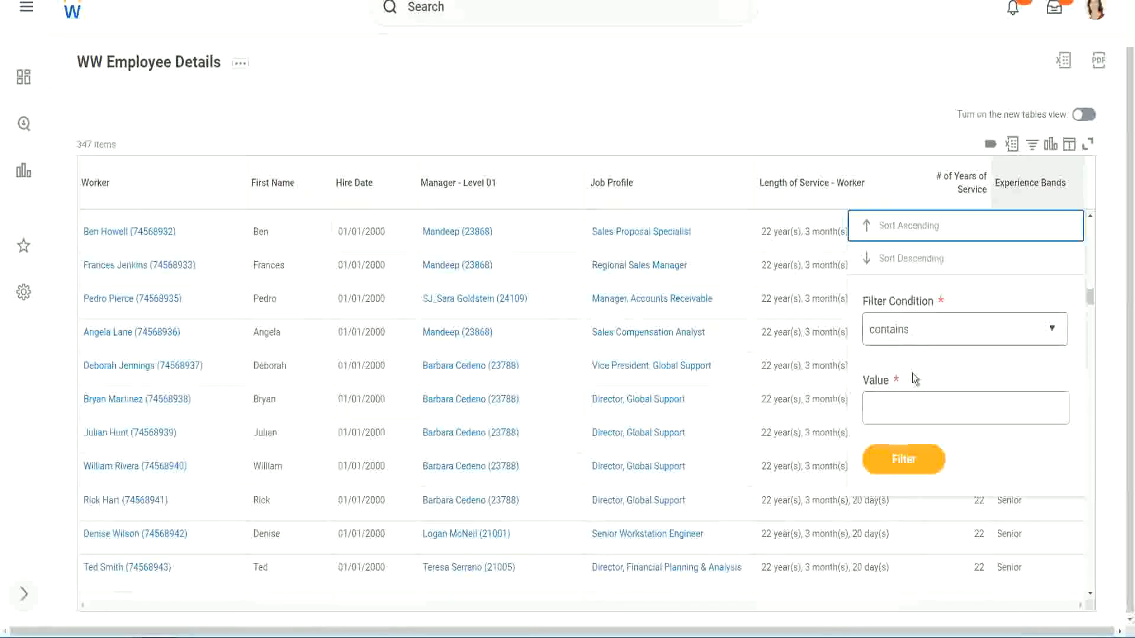
pyautogui.click(899, 398)
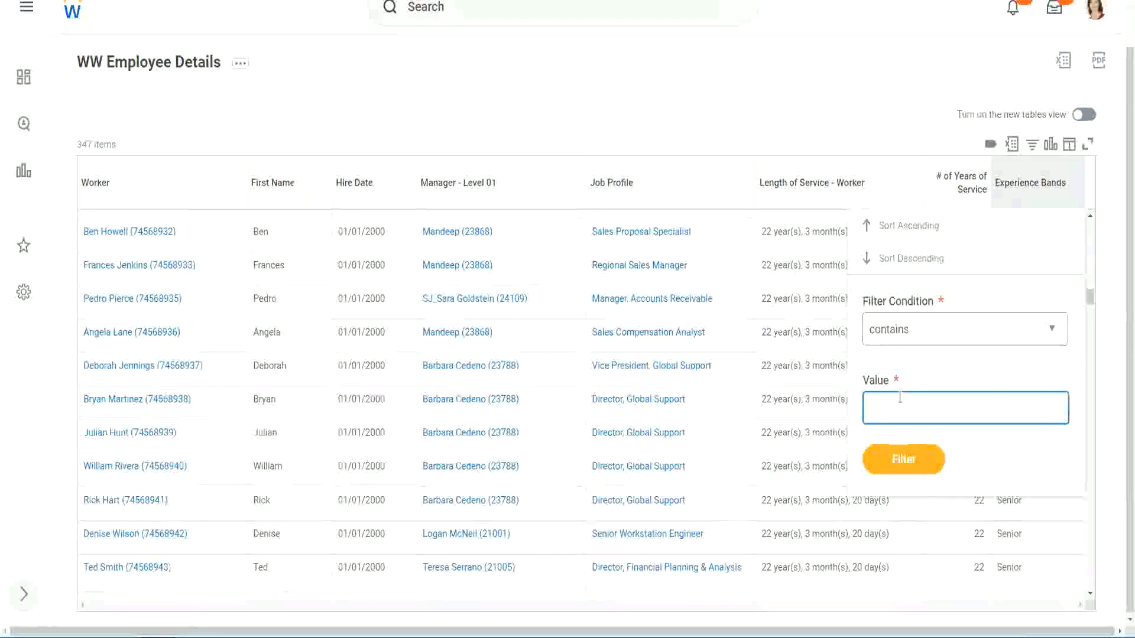
pyautogui.write('Amate')
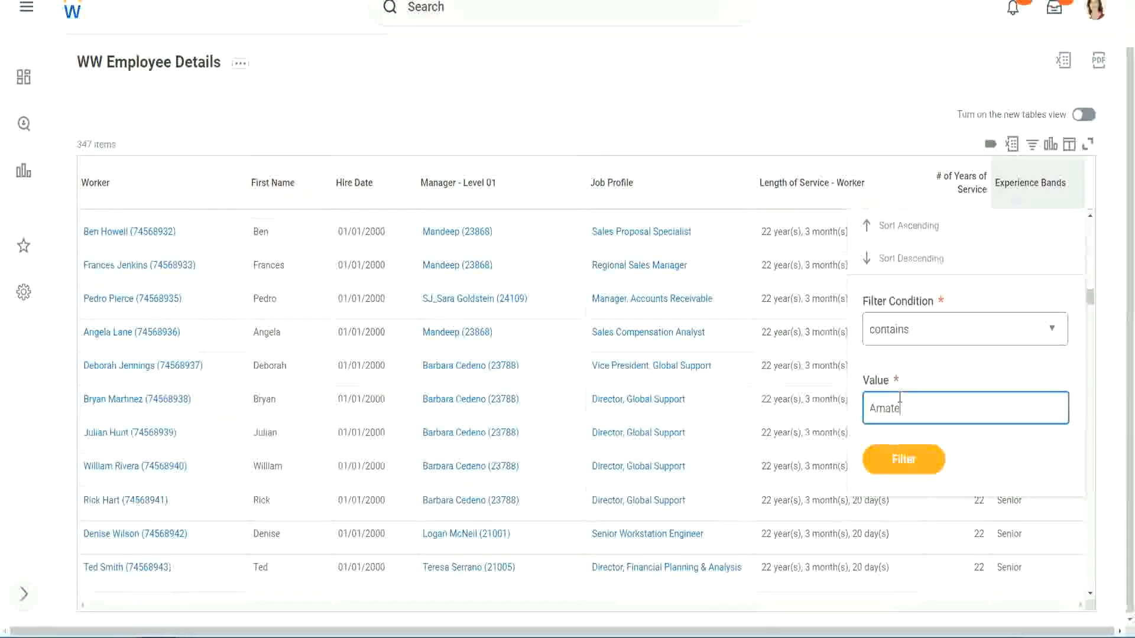
pyautogui.write('ur')
pyautogui.click(896, 467)
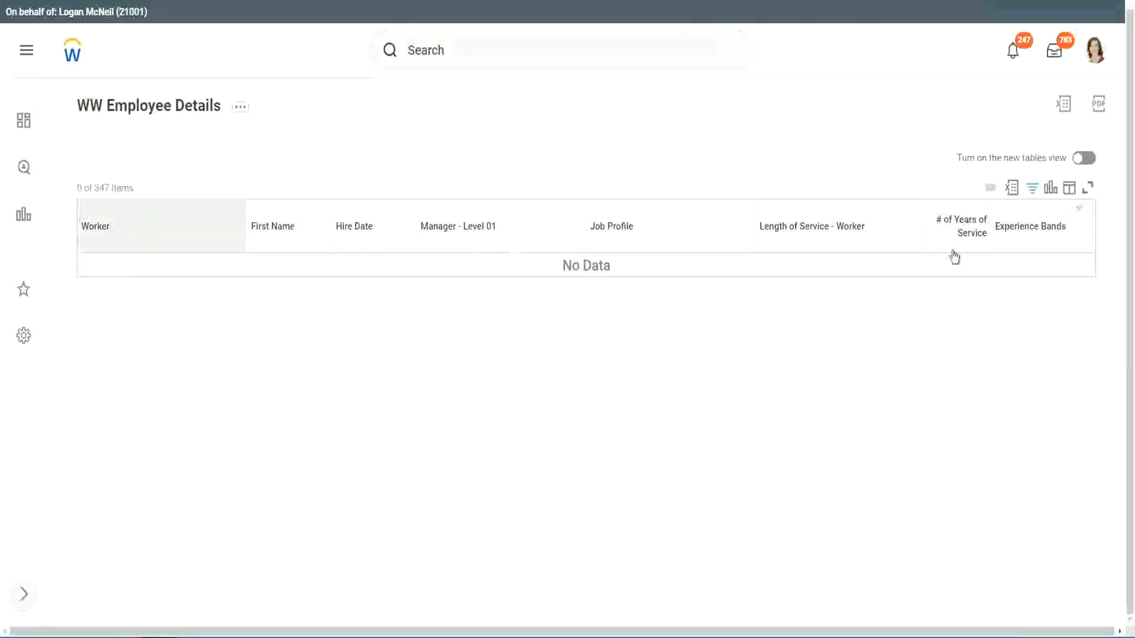
# Change the Experience Bands filter value to Legend and look through the filtered workers' years of service.
pyautogui.click(1026, 228)
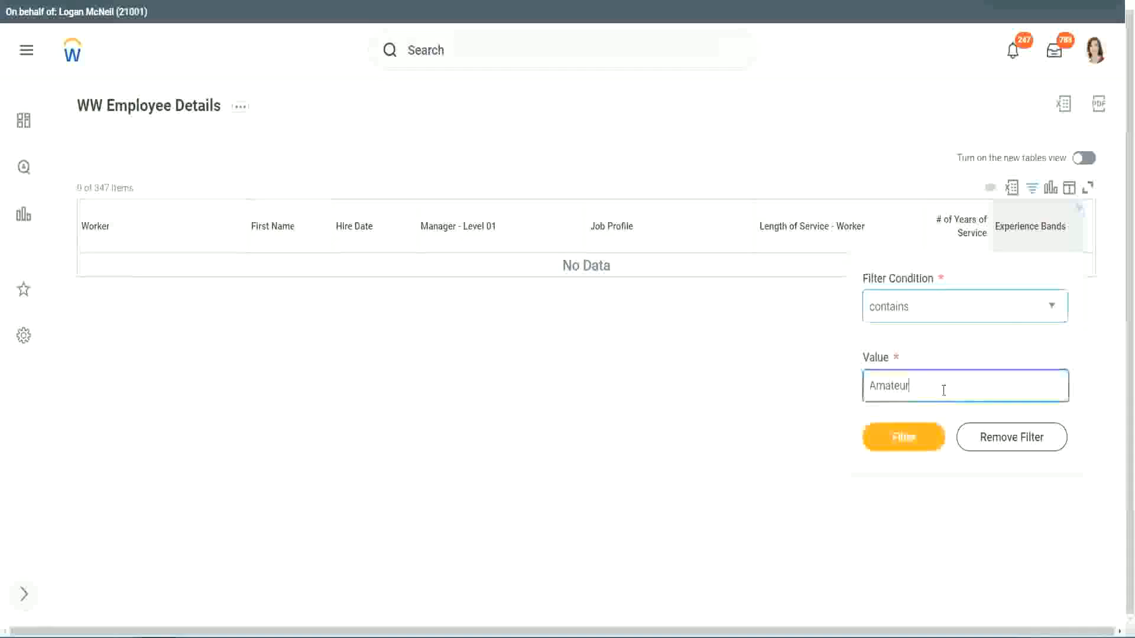
pyautogui.moveTo(834, 390); pyautogui.dragTo(811, 388)
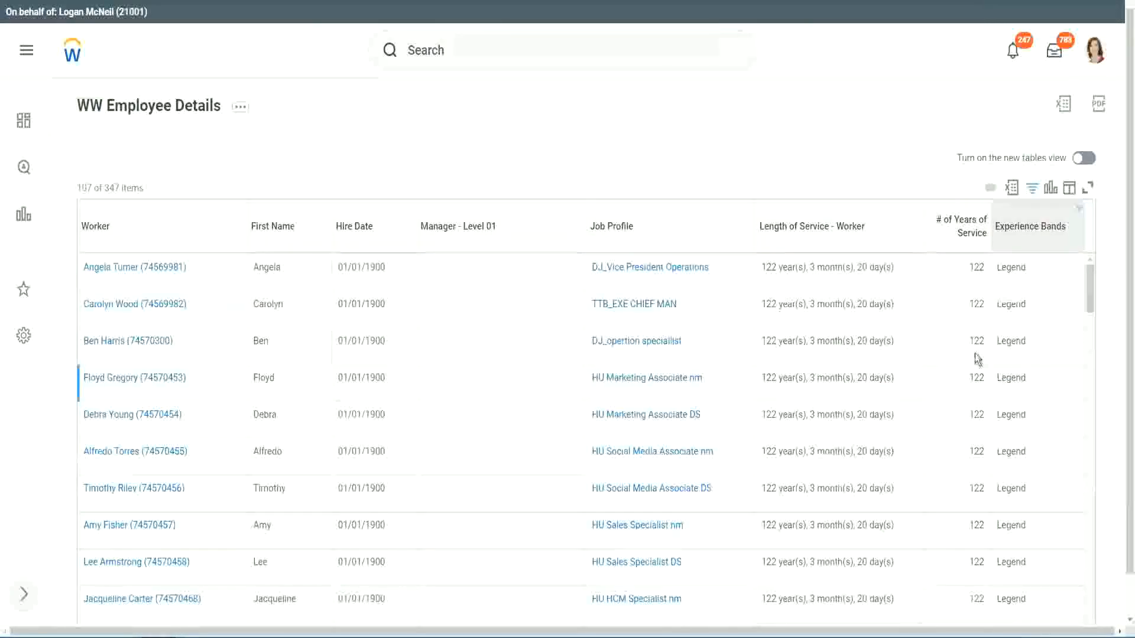
pyautogui.scroll(-10, 975, 355)
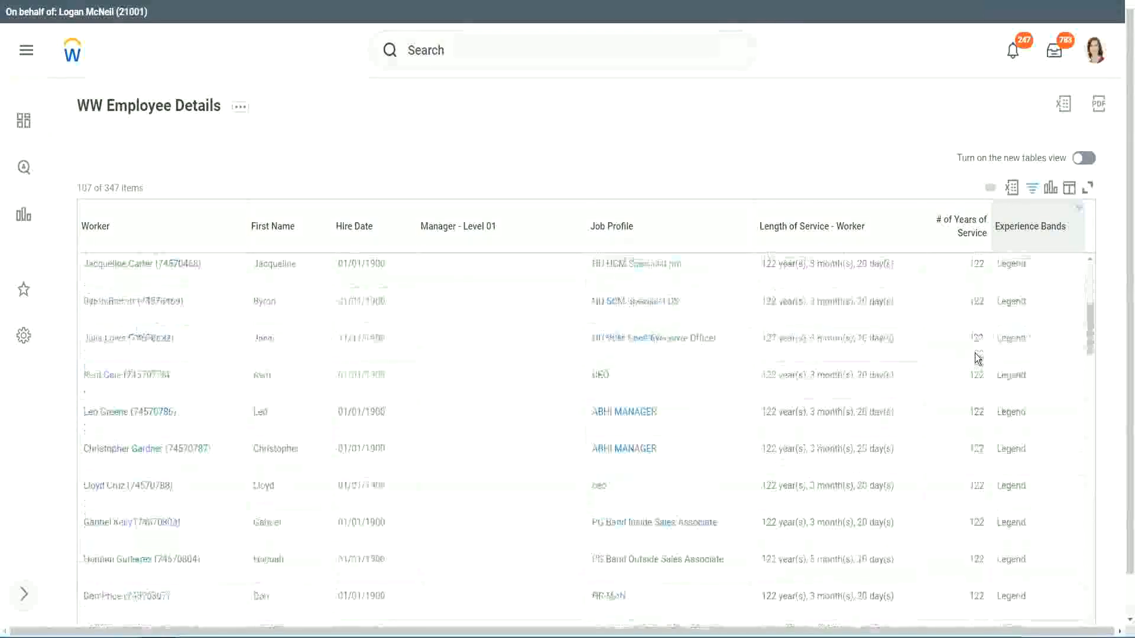
pyautogui.scroll(-3, 974, 353)
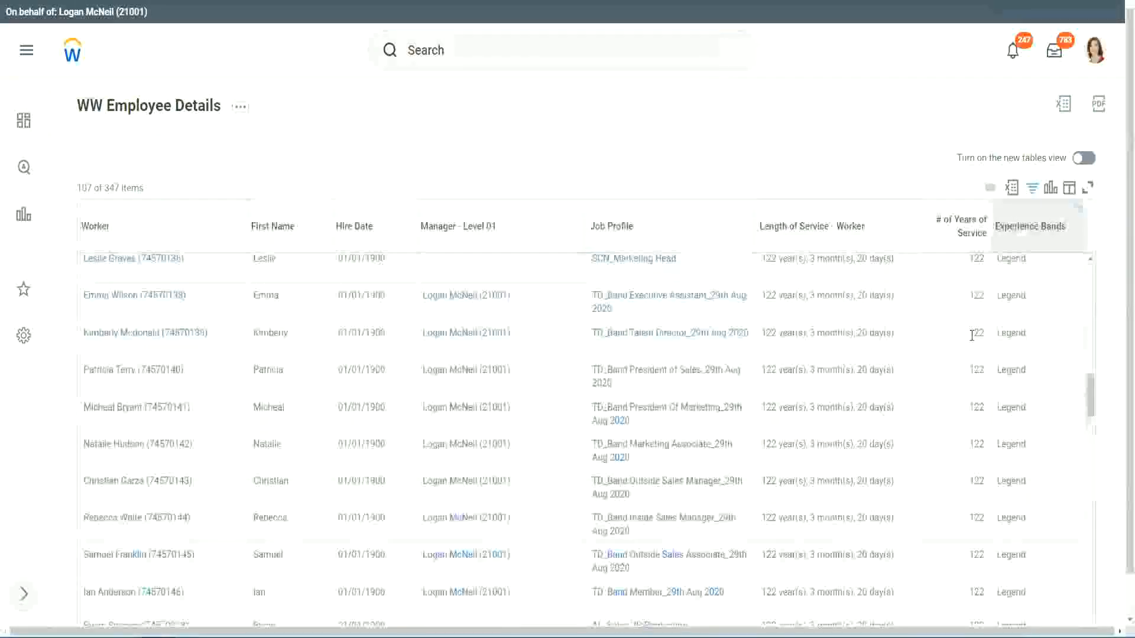
pyautogui.scroll(-10, 975, 339)
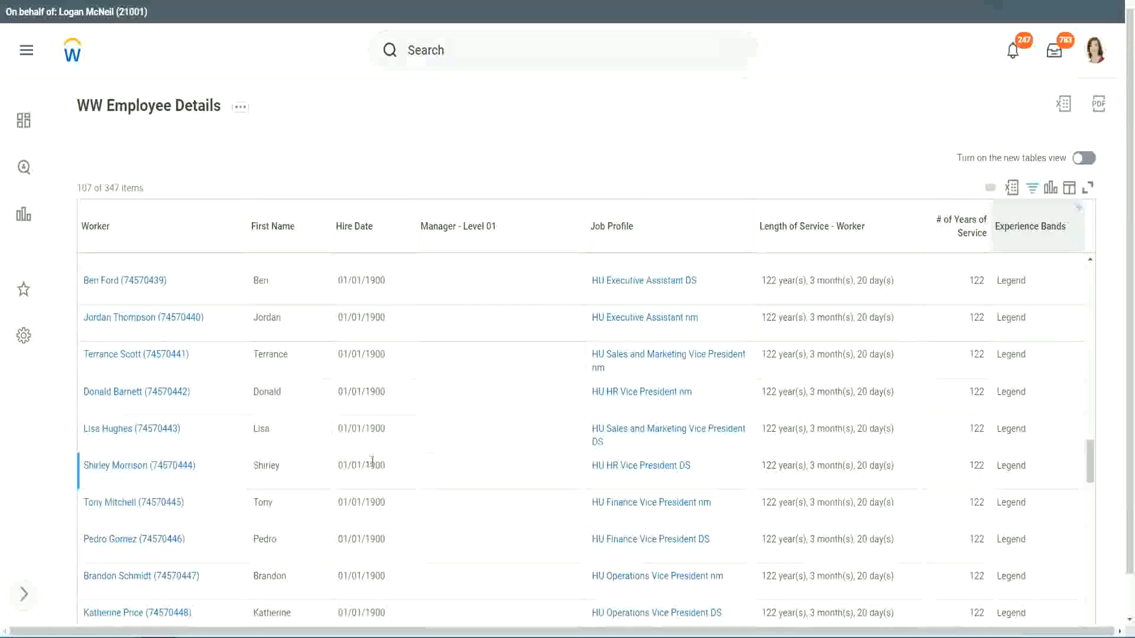
# Check the hire dates and years of service of the Legend workers down to the end of the filtered report.
pyautogui.doubleClick(375, 465)
pyautogui.scroll(-5, 963, 443)
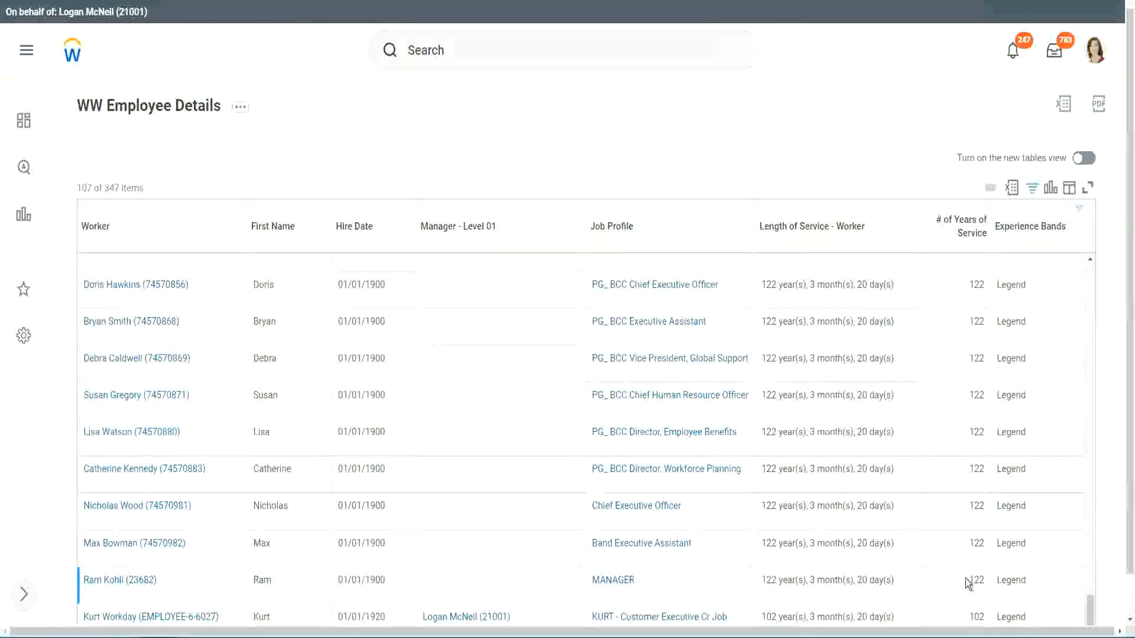
pyautogui.doubleClick(976, 616)
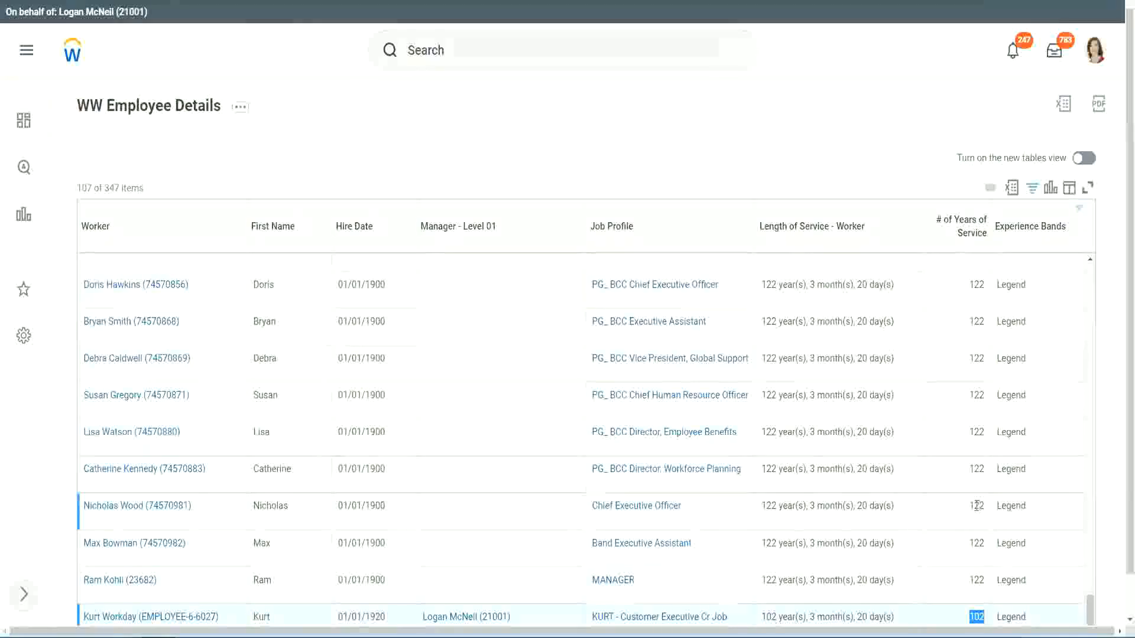
pyautogui.moveTo(976, 506); pyautogui.dragTo(984, 506)
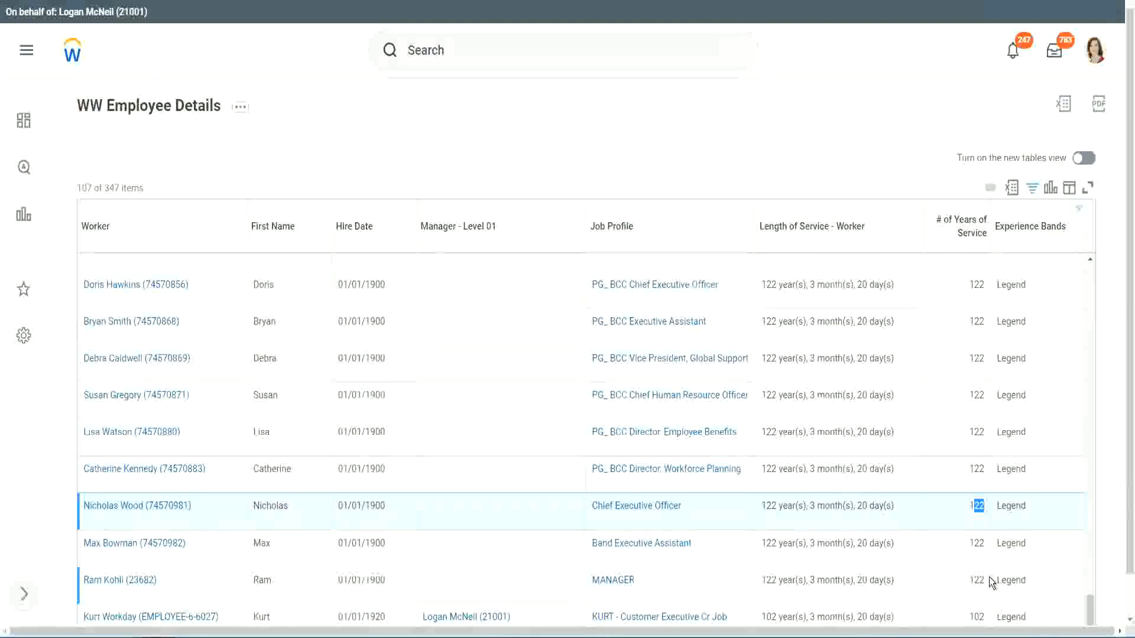
pyautogui.click(953, 470)
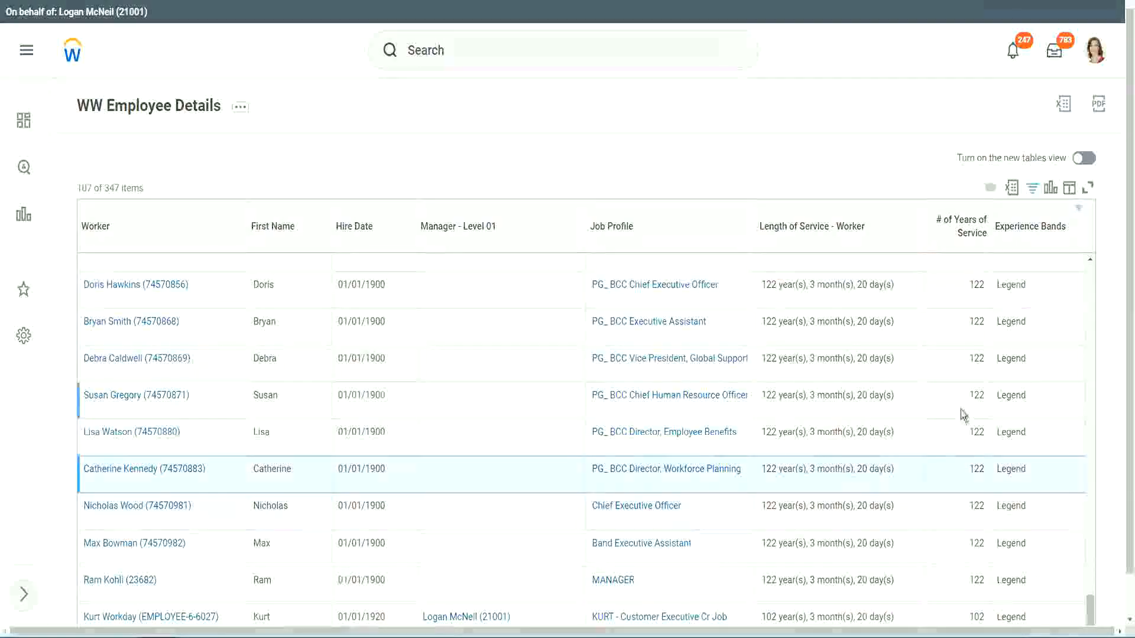
pyautogui.click(954, 322)
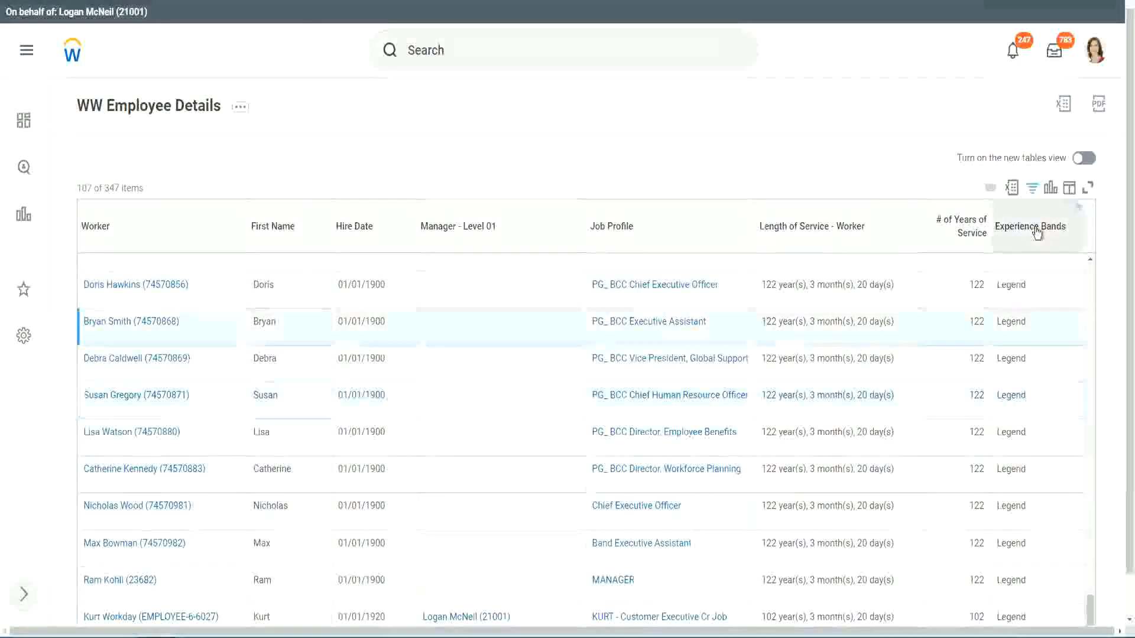
# Change the Experience Bands column filter value to Experienced, keeping the contains condition, and apply it.
pyautogui.click(1039, 256)
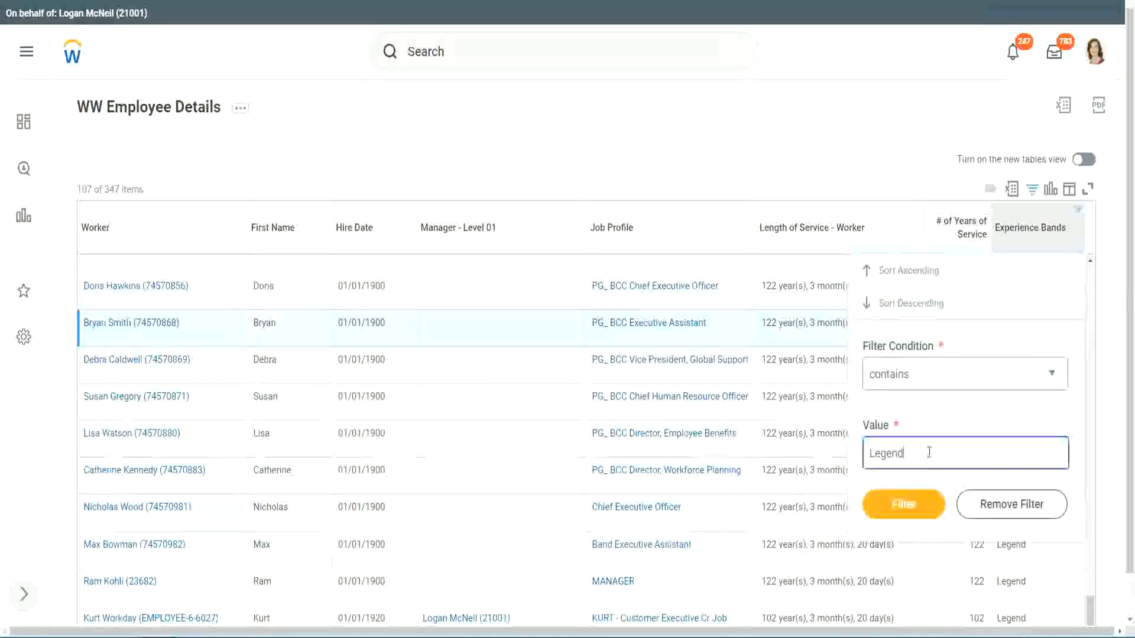
pyautogui.doubleClick(889, 450)
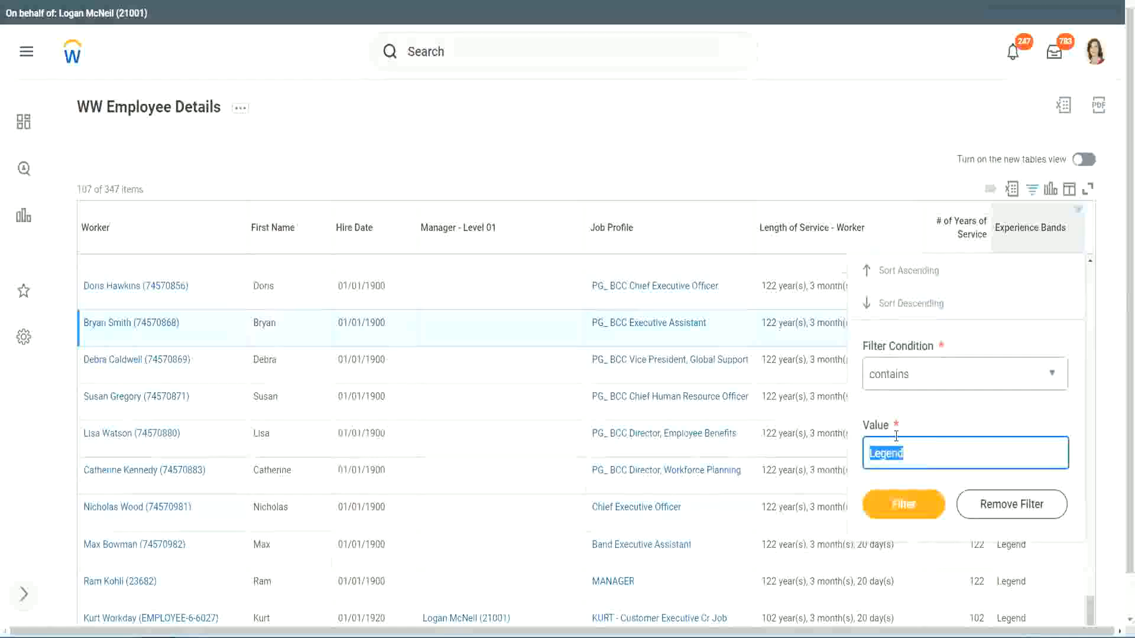
pyautogui.write('Ex')
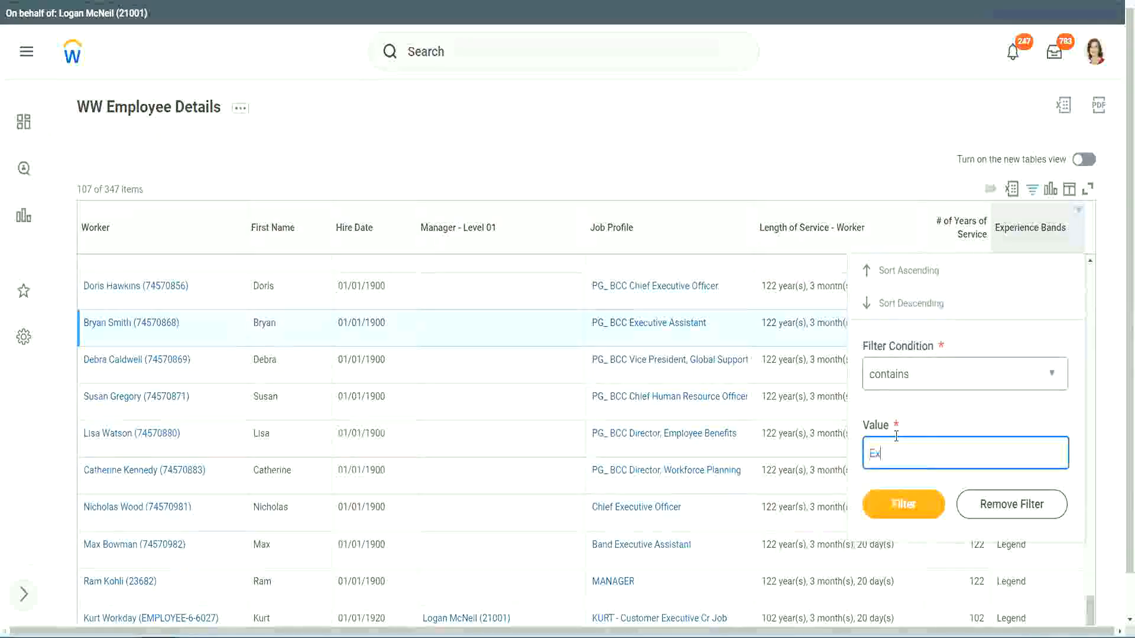
pyautogui.write('per')
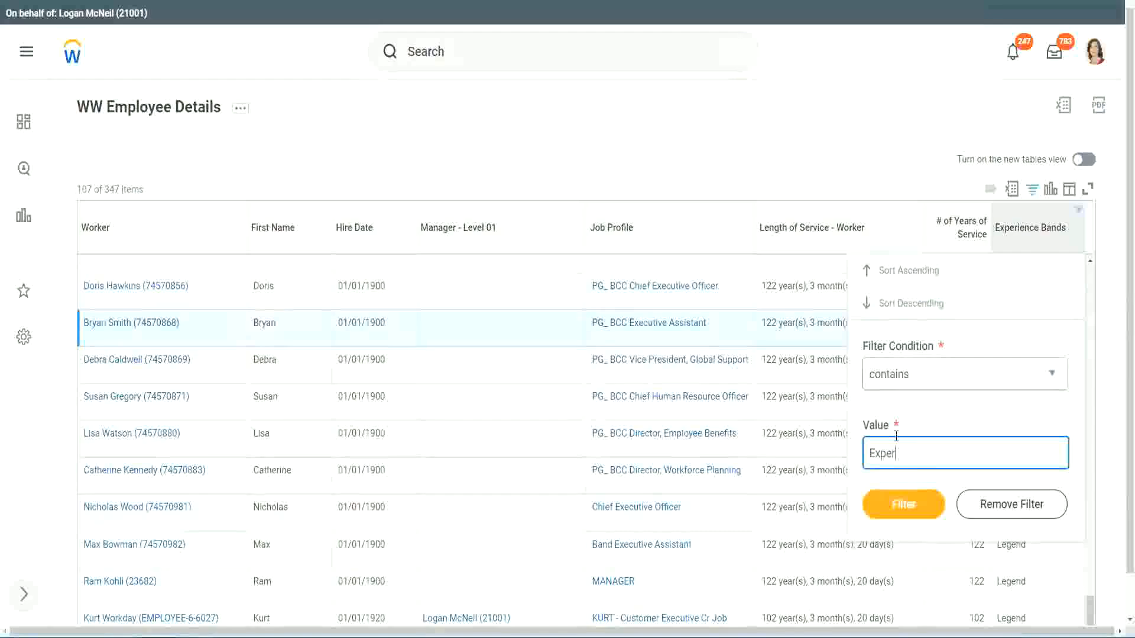
pyautogui.write('ienced')
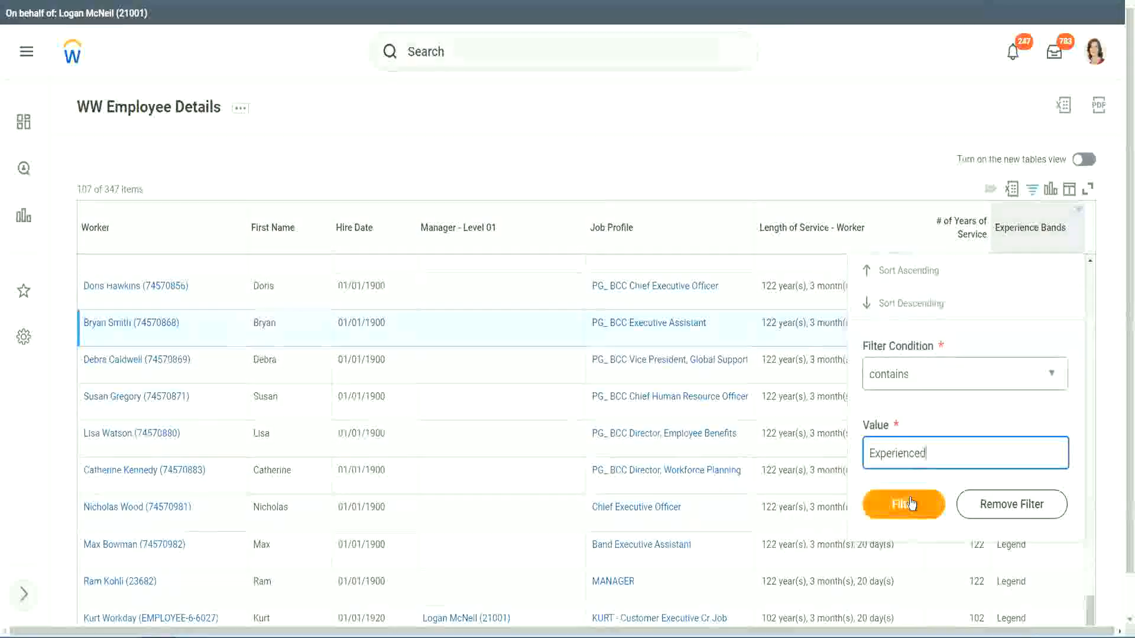
pyautogui.click(905, 504)
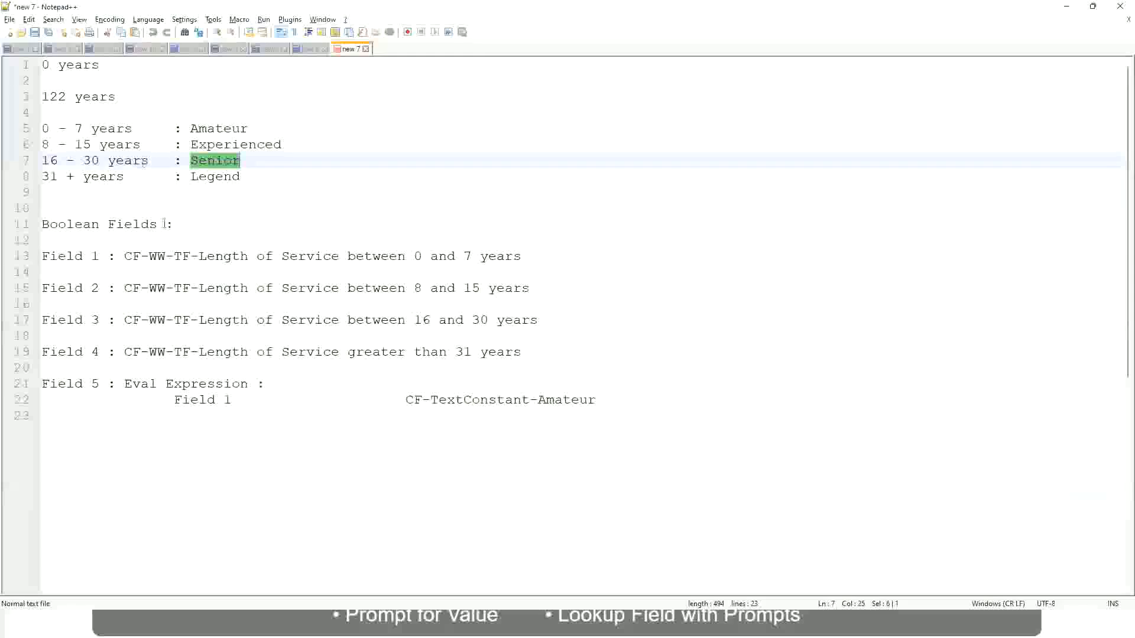
# Switch to the Notepad++ notes and check the year range defined for the Experienced band.
pyautogui.moveTo(50, 145); pyautogui.dragTo(90, 145)
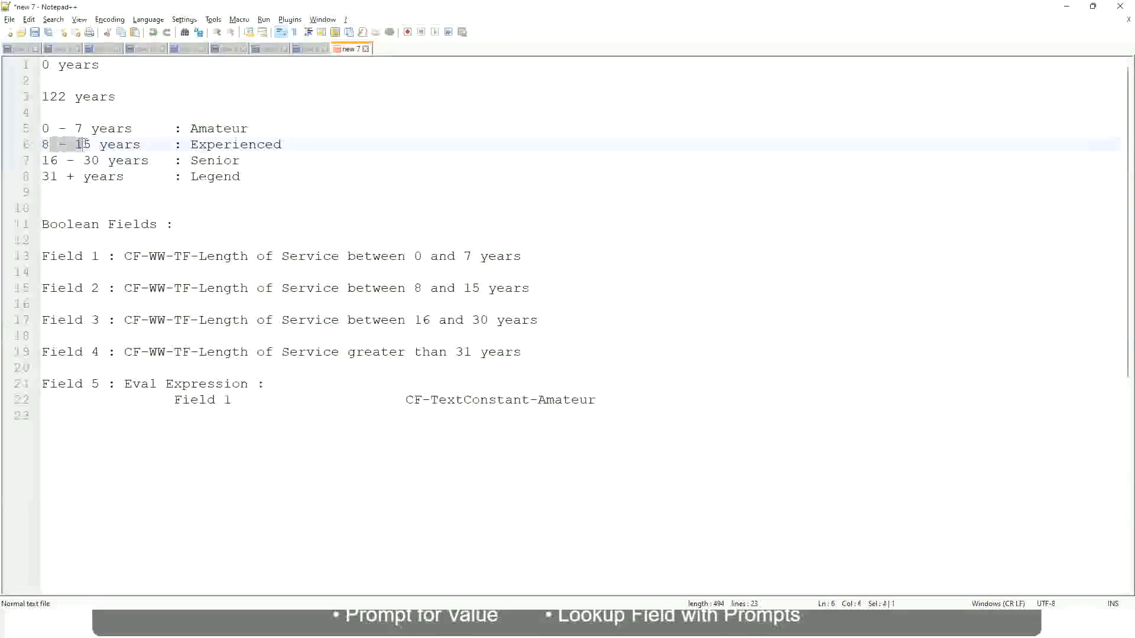
pyautogui.click(91, 145)
pyautogui.click(130, 146)
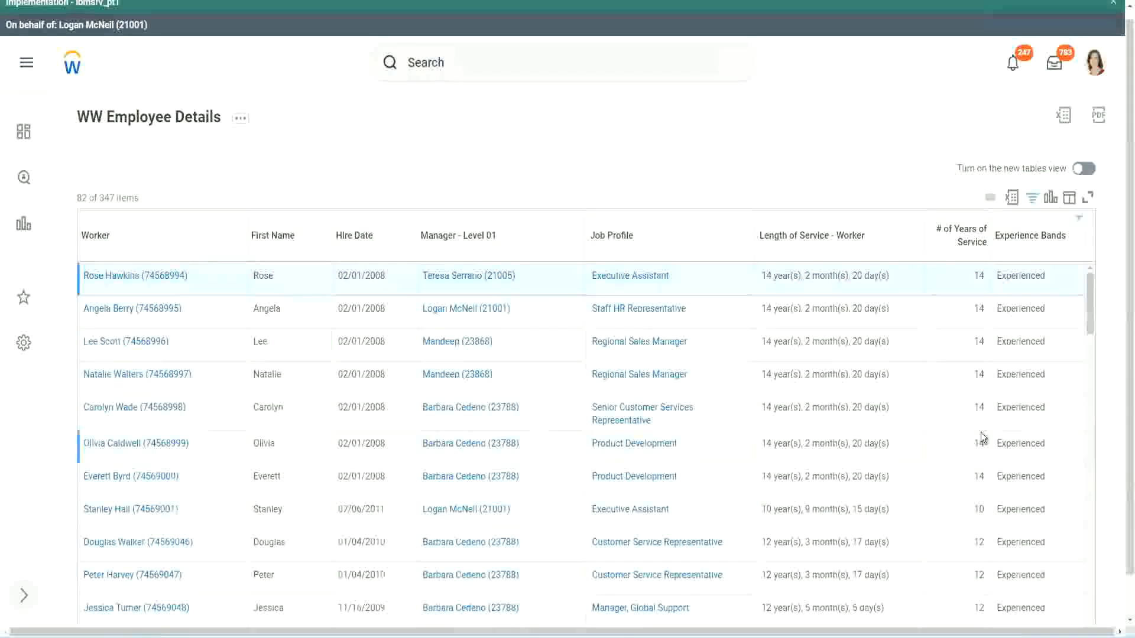
# Return to the Workday report and compare the Experienced workers' # of Years of Service with the band's range.
pyautogui.scroll(-4, 983, 437)
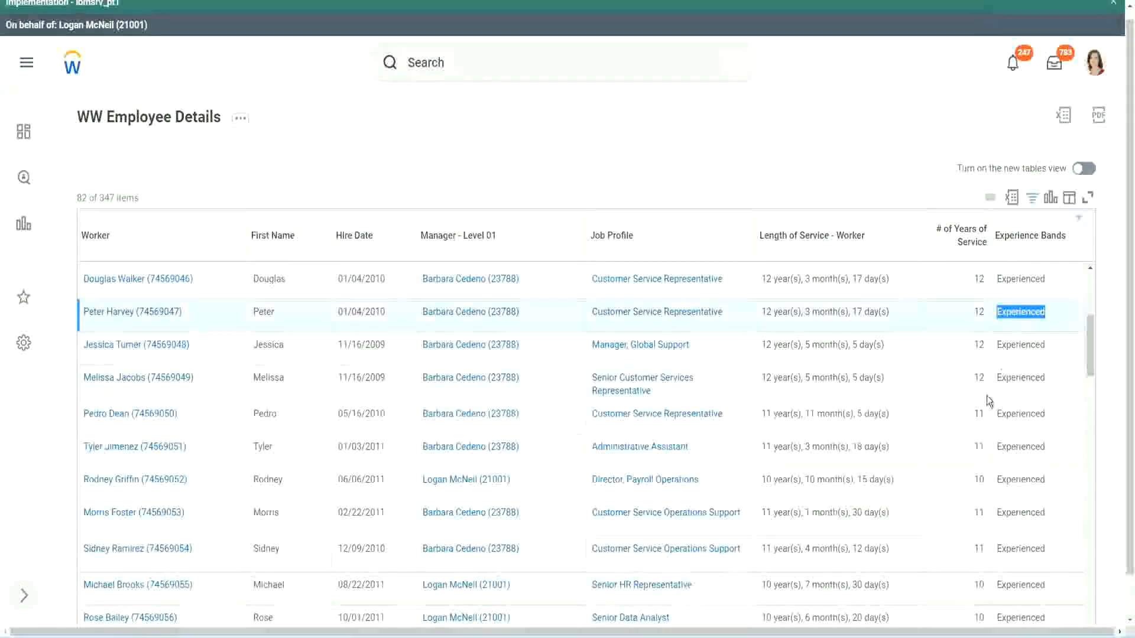
pyautogui.scroll(-2, 985, 402)
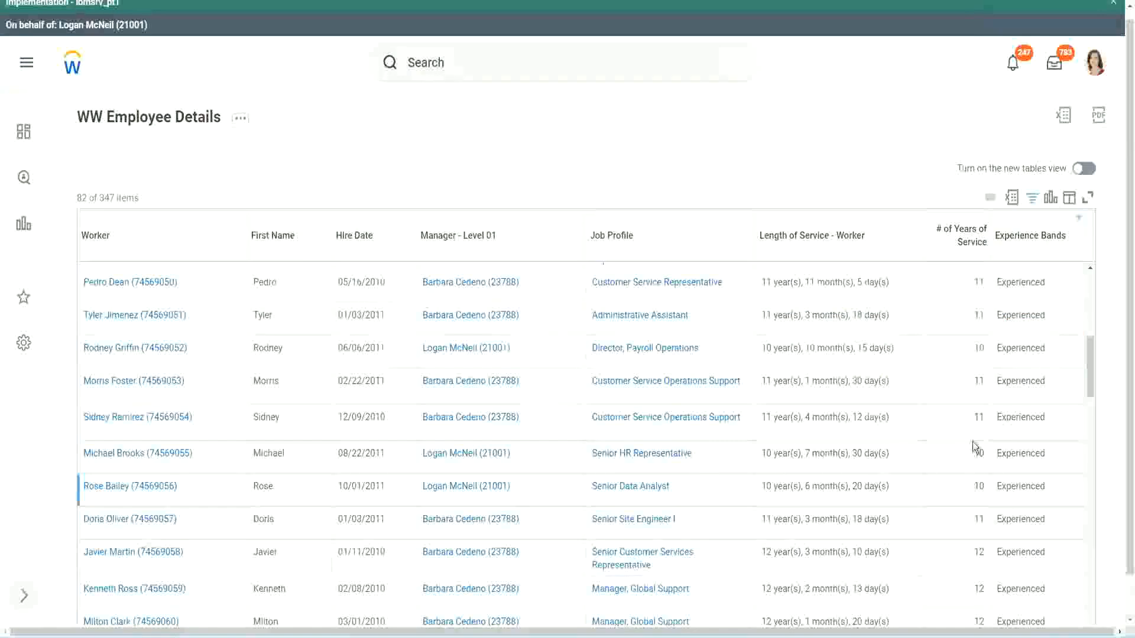
pyautogui.click(976, 428)
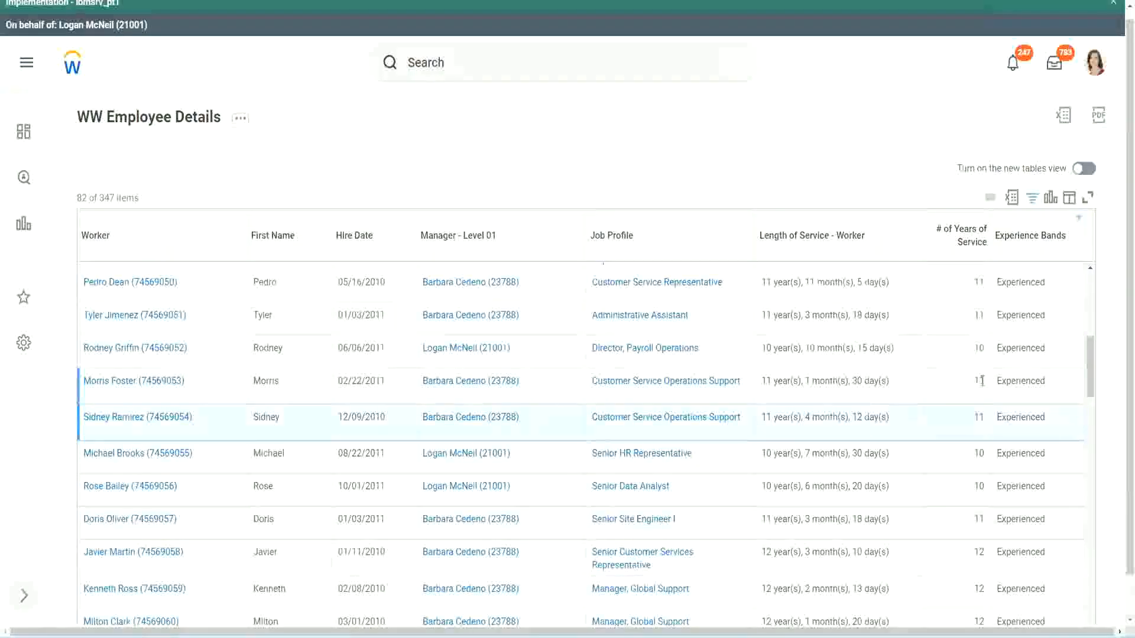
pyautogui.click(1031, 381)
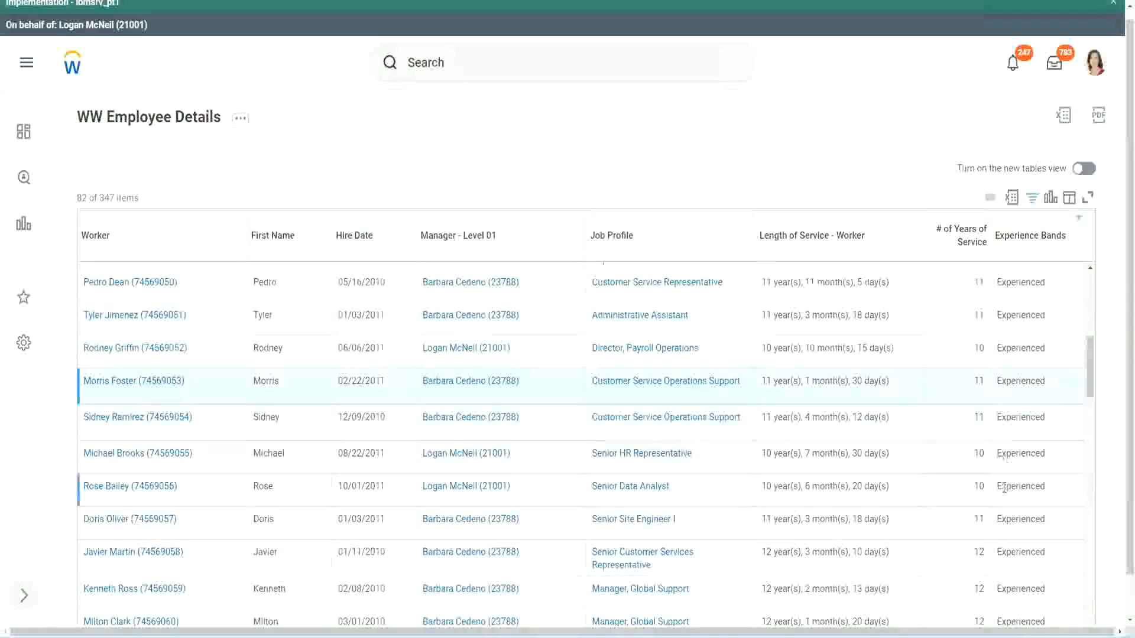
pyautogui.scroll(-10, 1004, 488)
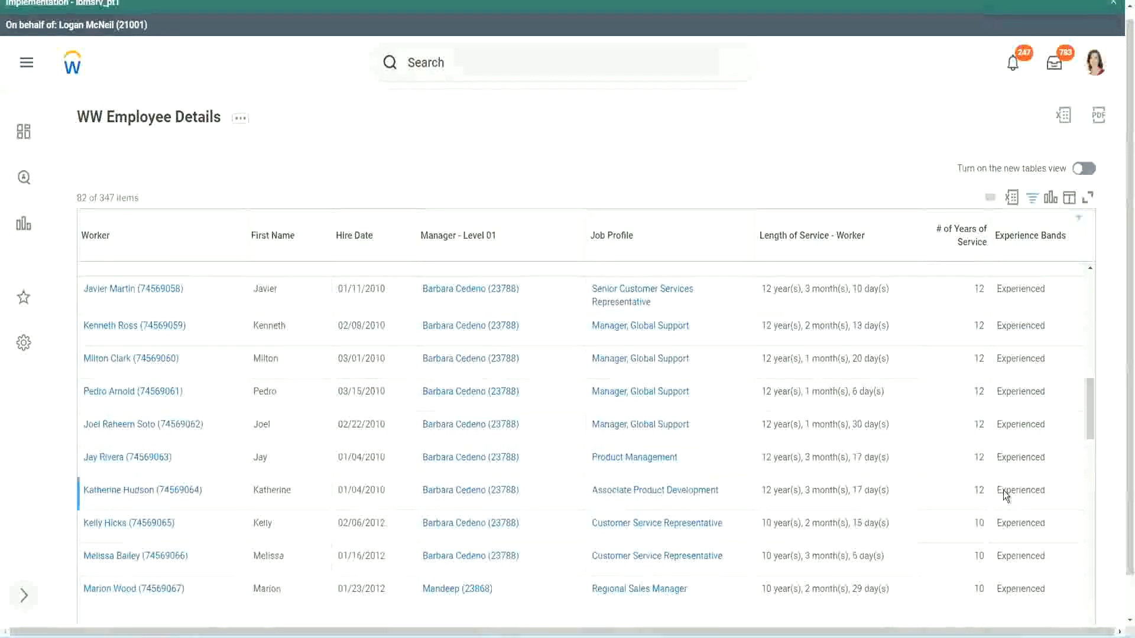